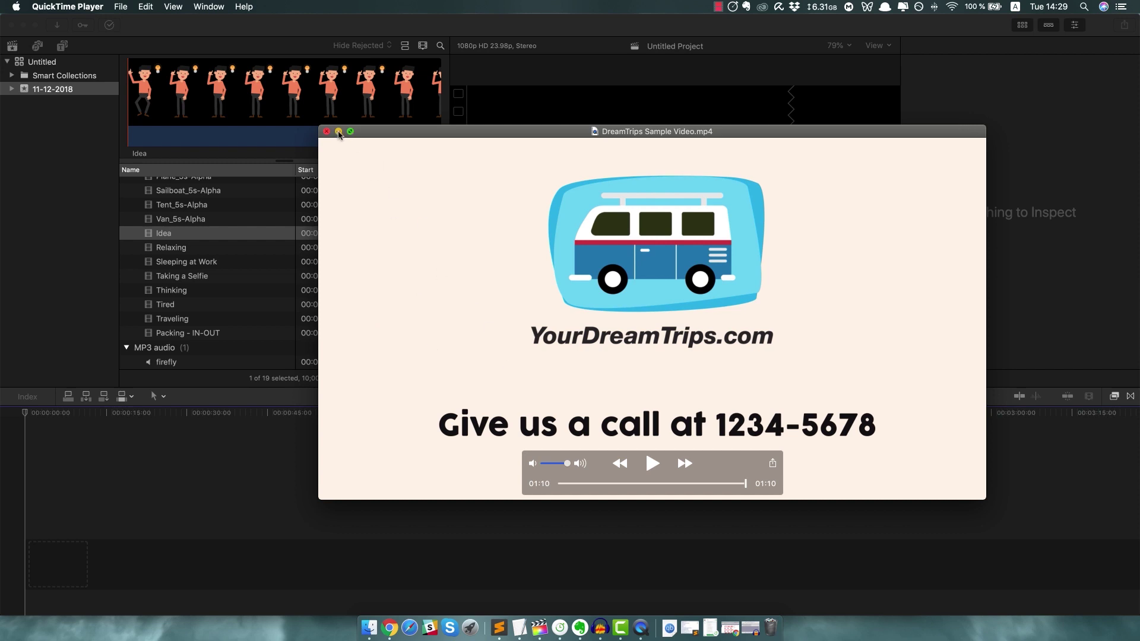
Skim through the DreamTrips sample video at a few points and minimize its window.
left_click_drag(649, 483, 596, 485)
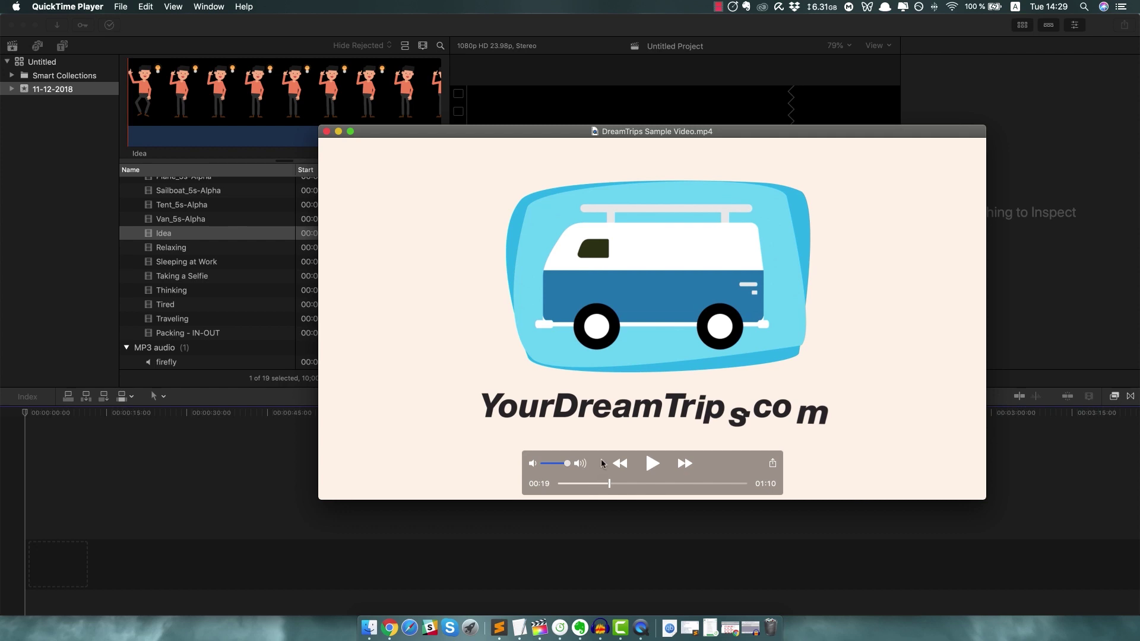
left_click(570, 484)
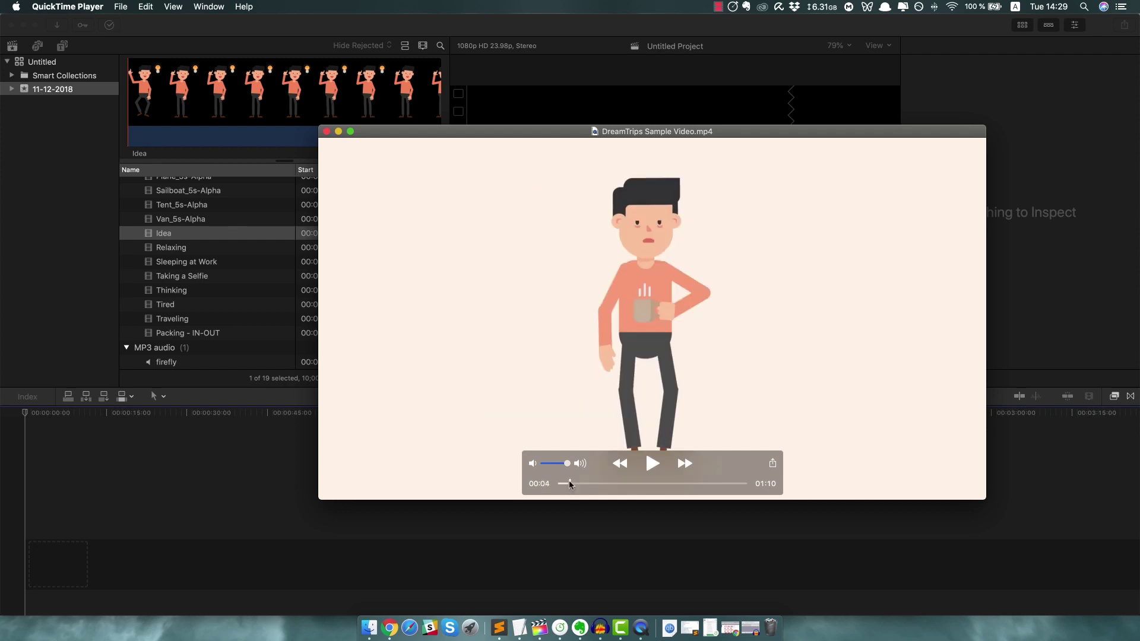
left_click(338, 132)
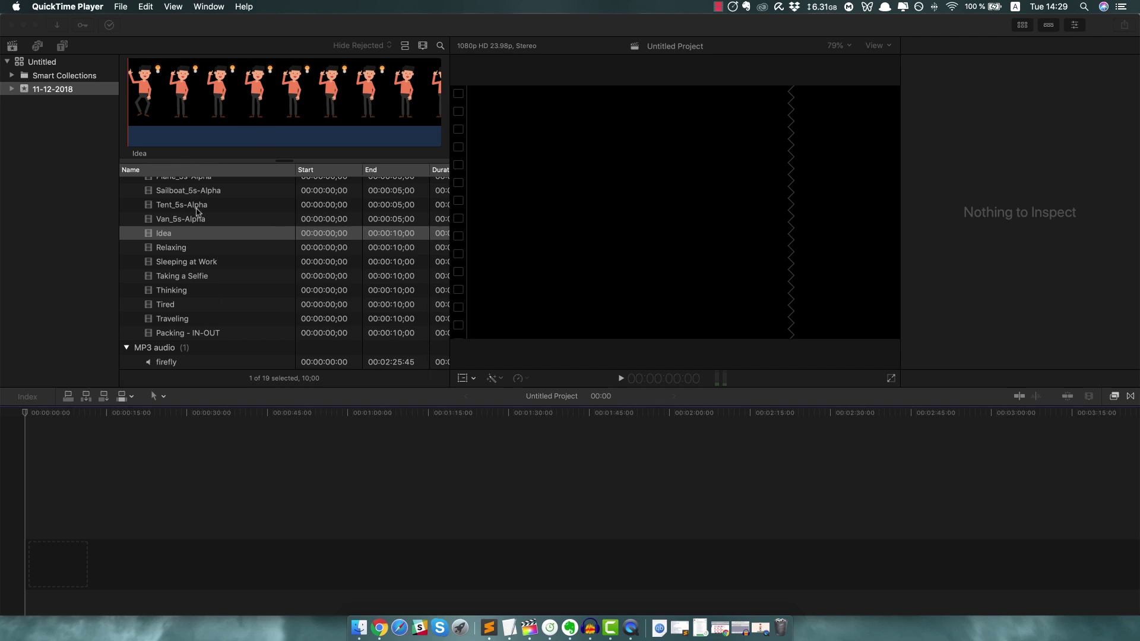
Look through the imported movie clips in the event, inspecting Van_5s-Alpha and Taking a Selfie.
scroll(193, 265, "up", 5)
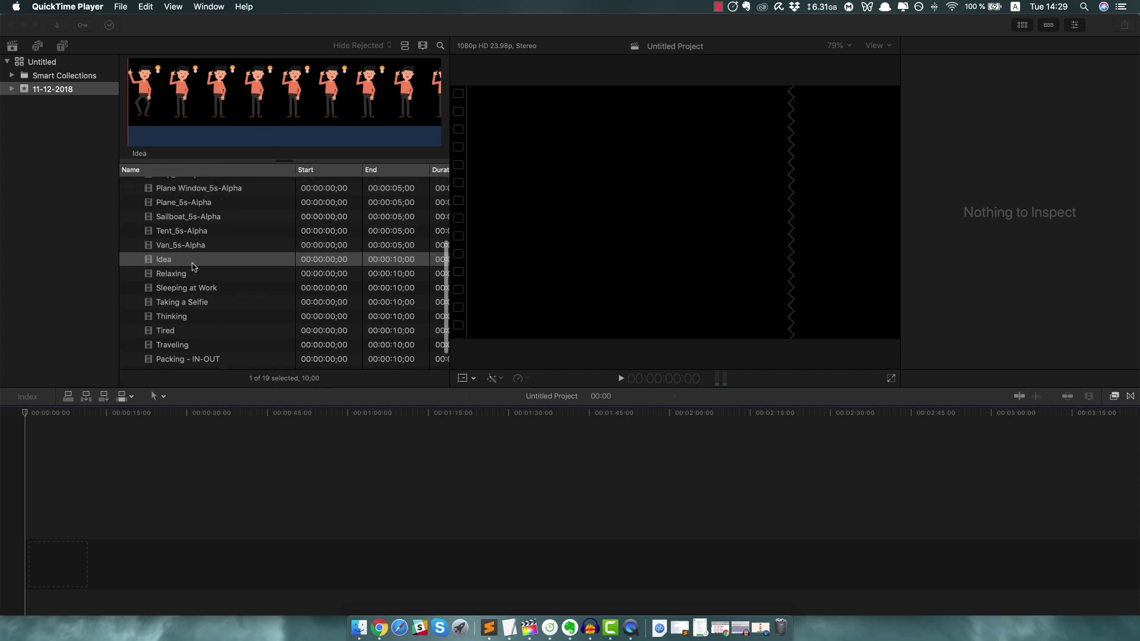
scroll(193, 267, "up", 1)
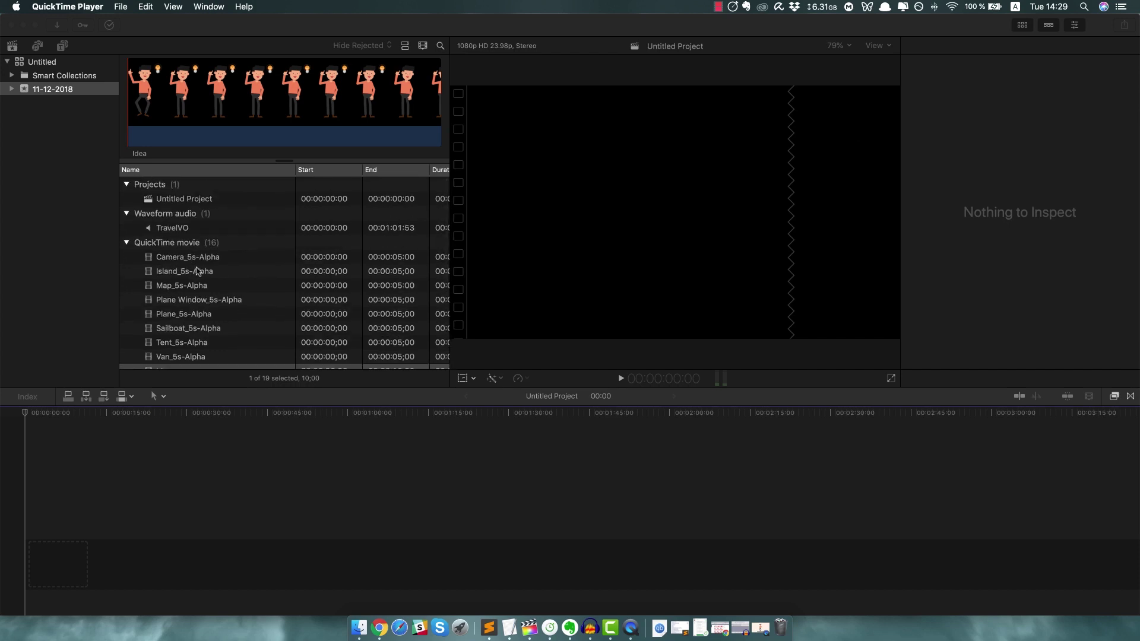
left_click(184, 287)
left_click(183, 287)
scroll(183, 297, "down", 3)
left_click(180, 290)
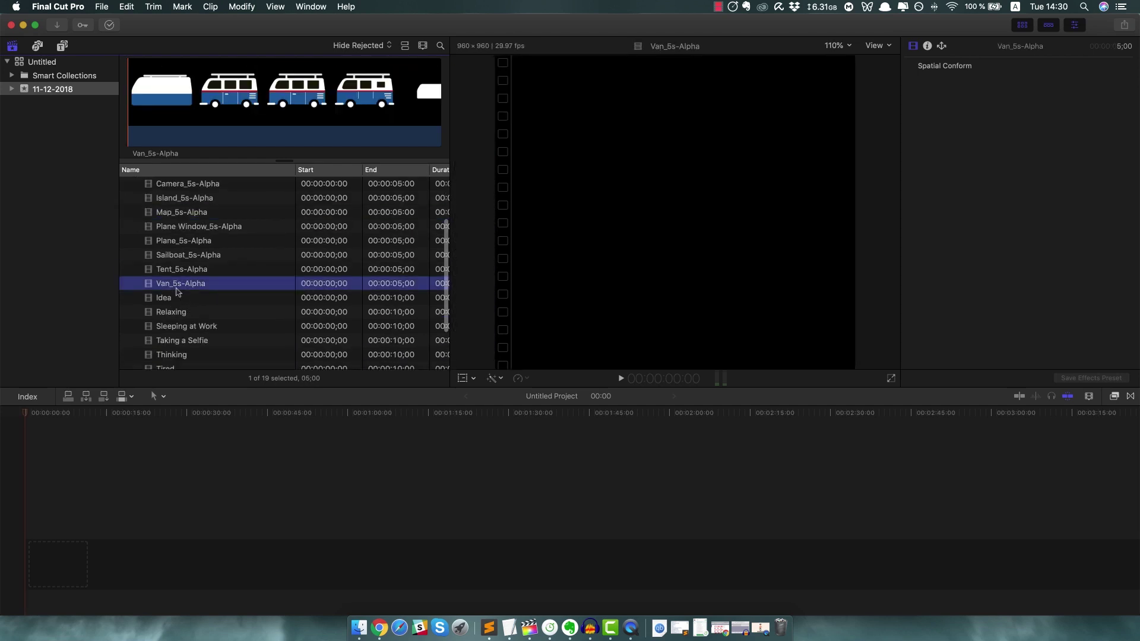
scroll(179, 288, "down", 3)
left_click(179, 282)
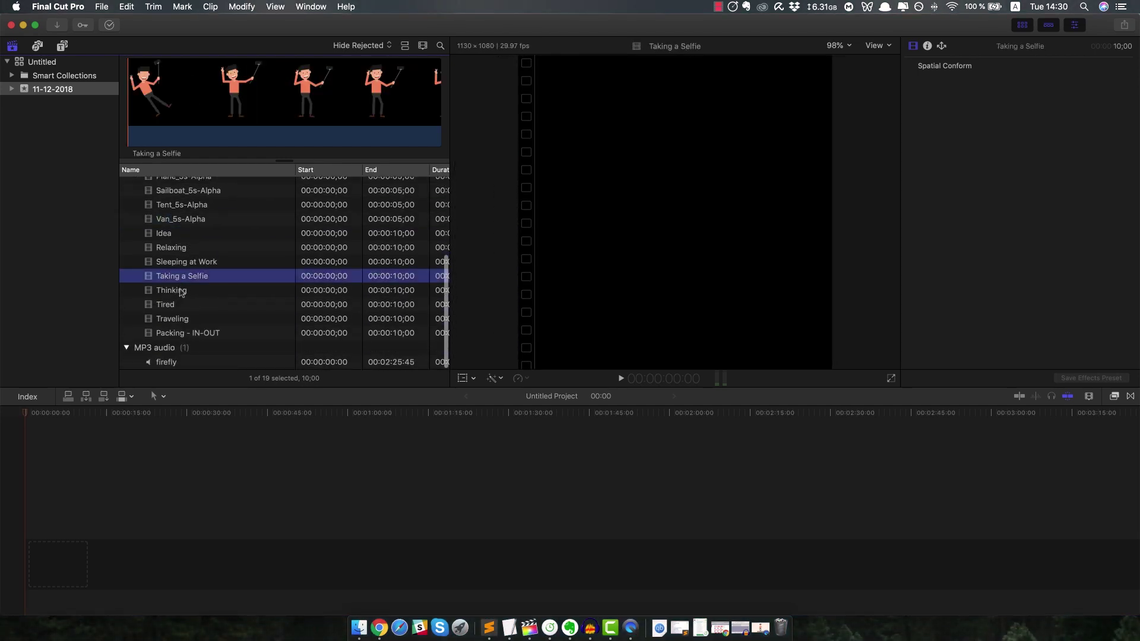
Play the Thinking clip in the viewer to examine its animation.
left_click(181, 291)
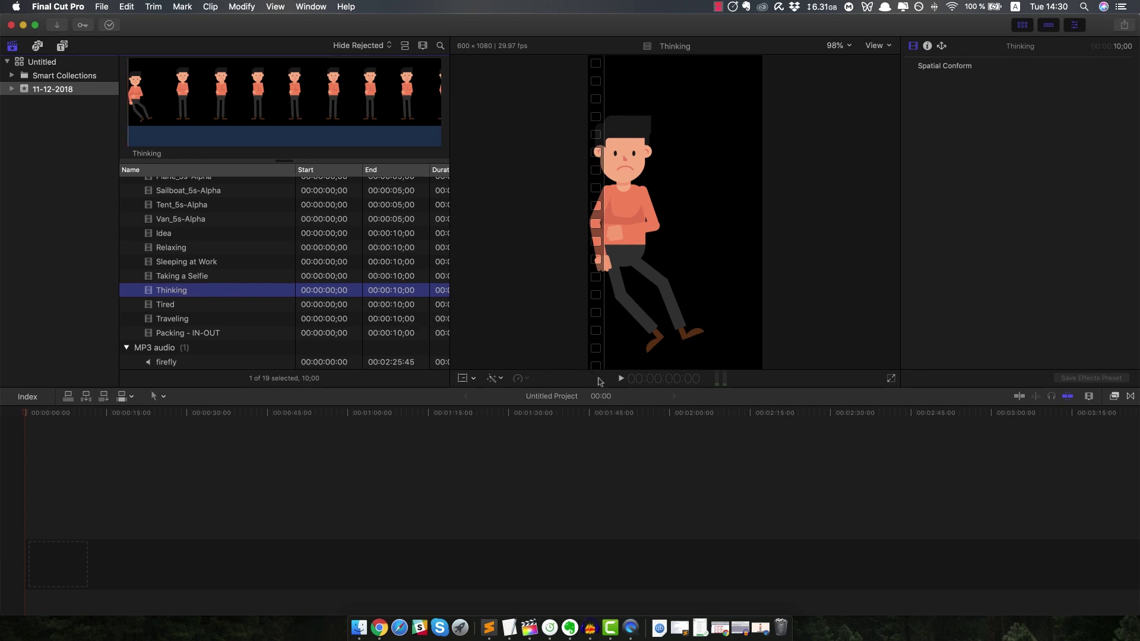
left_click(620, 377)
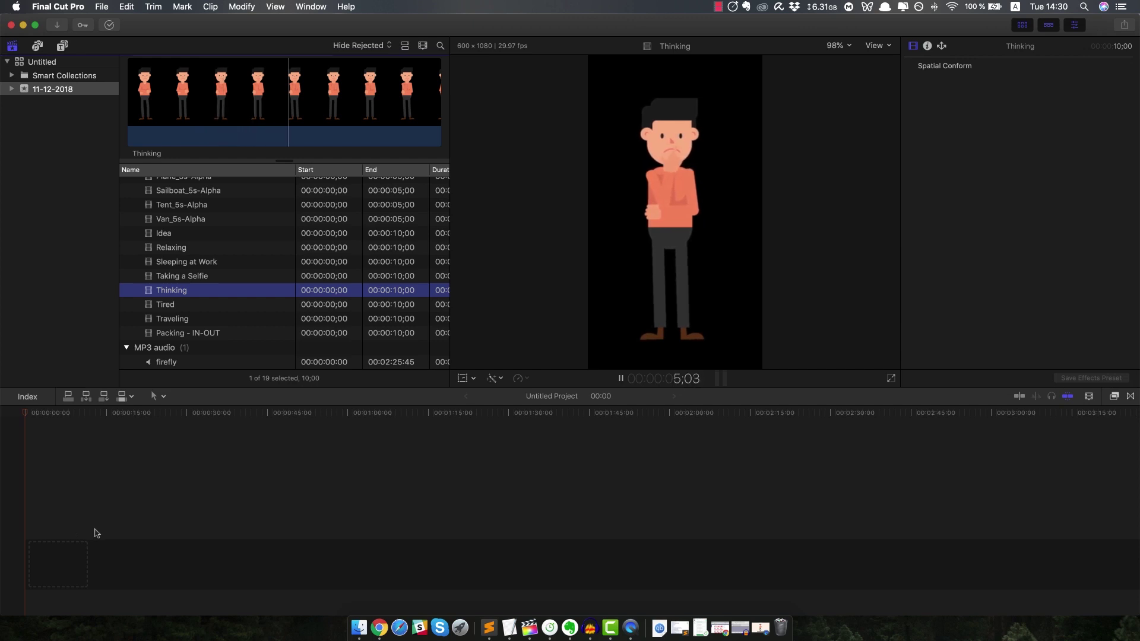
left_click(720, 379)
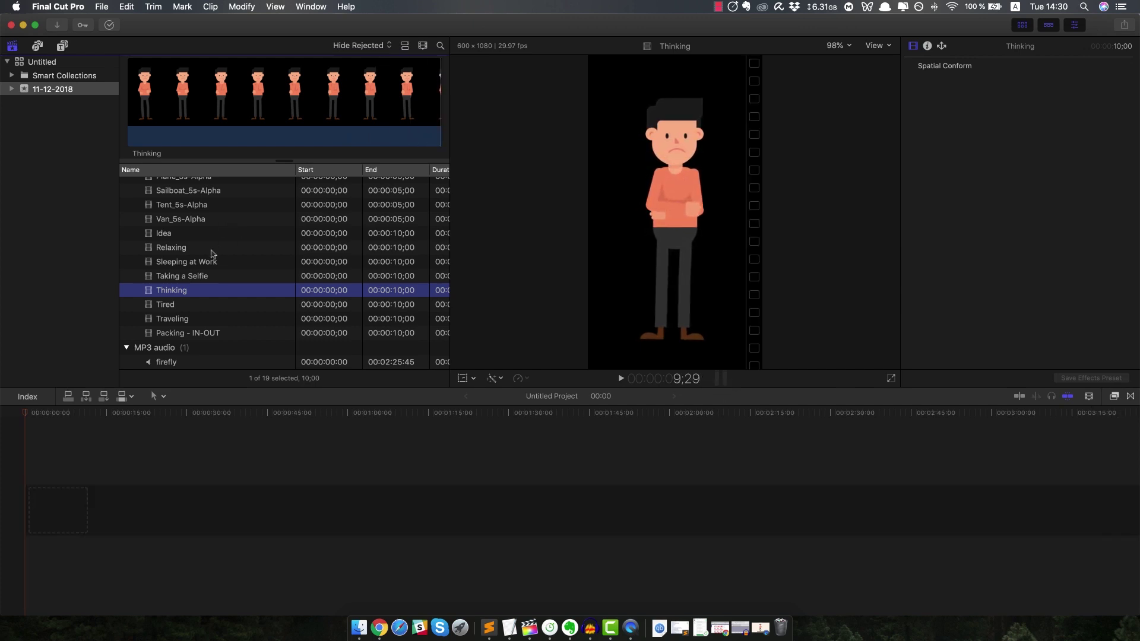
Add the TravelVO voice-over to the start of the empty project timeline.
scroll(212, 254, "up", 5)
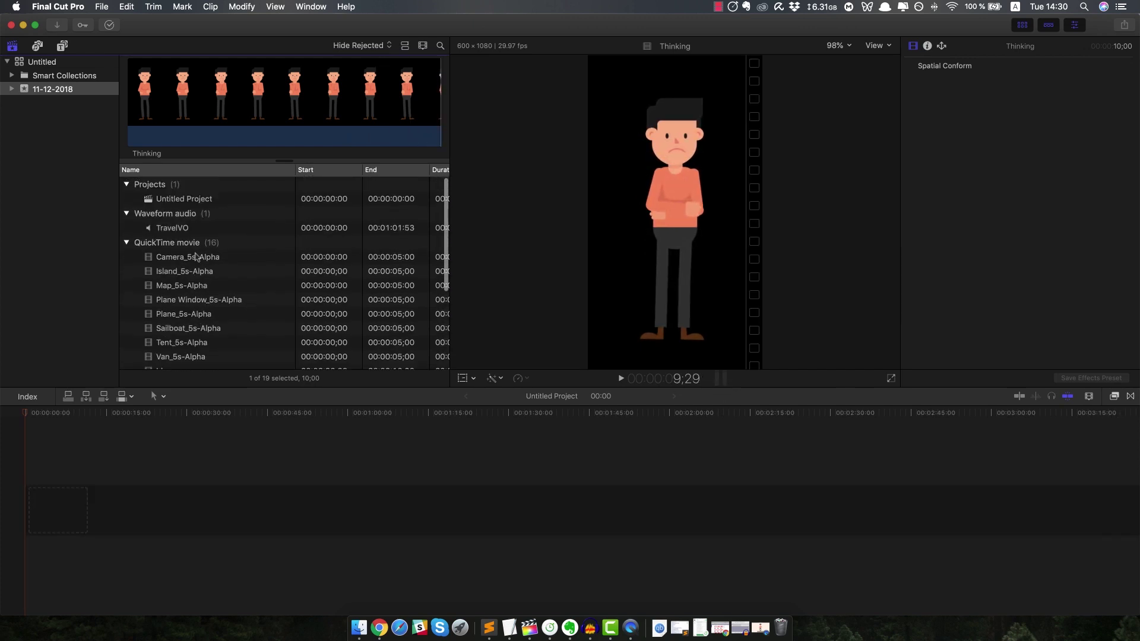
scroll(196, 262, "down", 5)
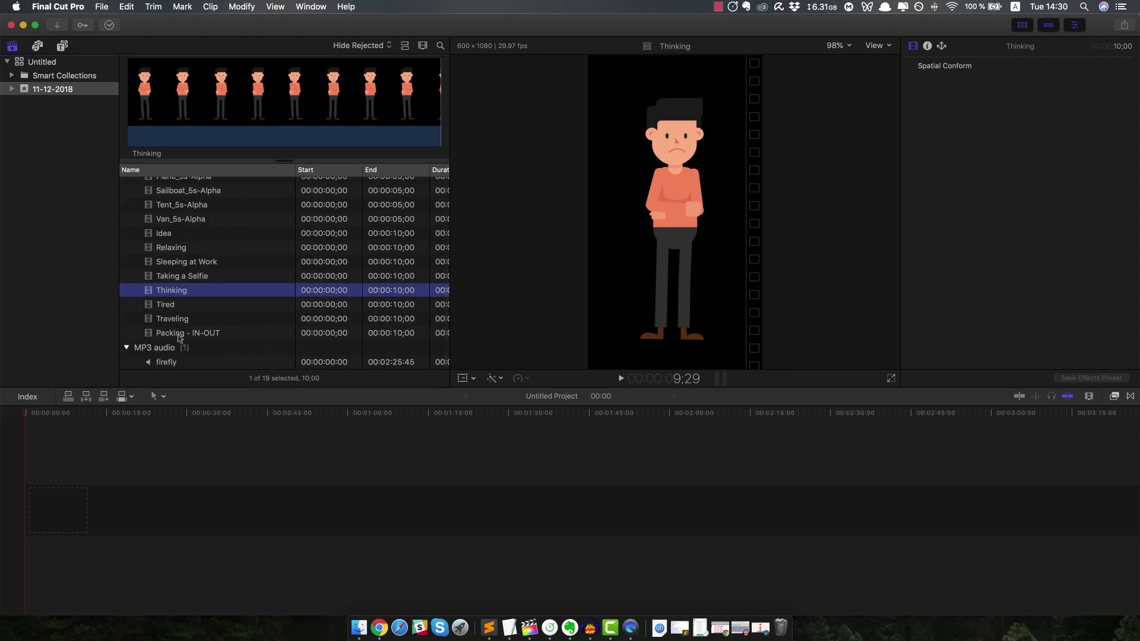
scroll(182, 304, "up", 5)
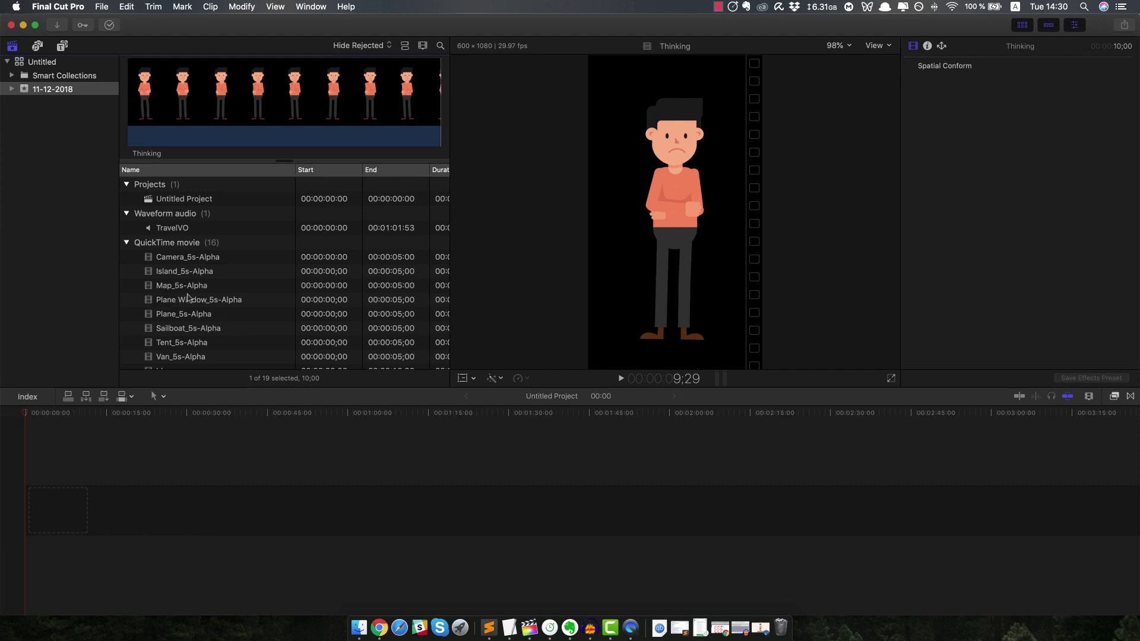
left_click(177, 231)
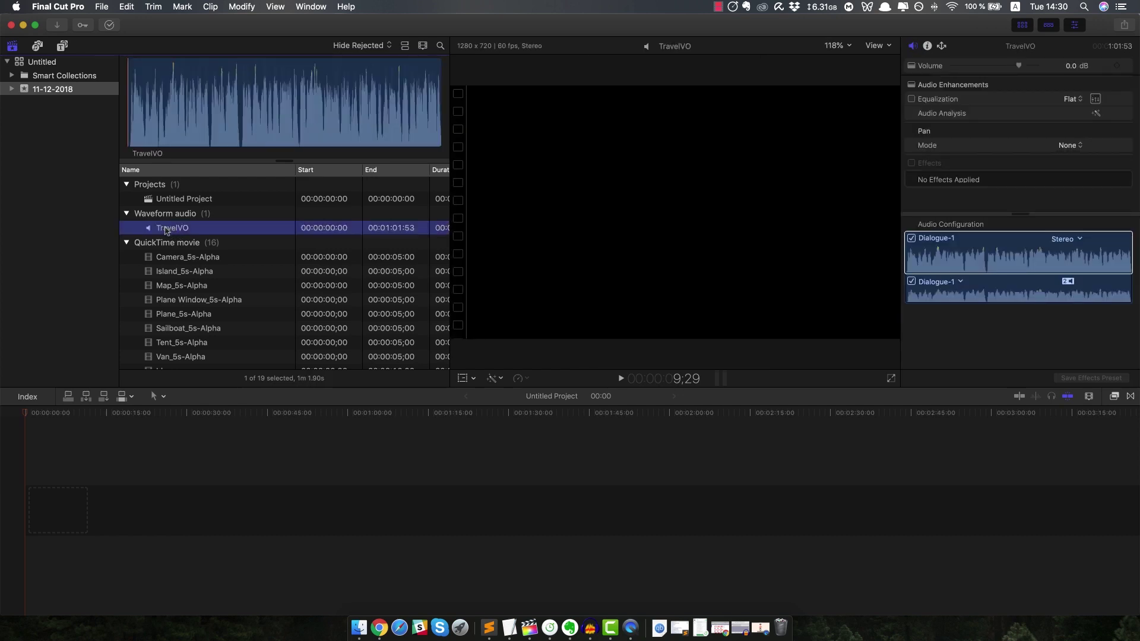
left_click_drag(166, 232, 28, 520)
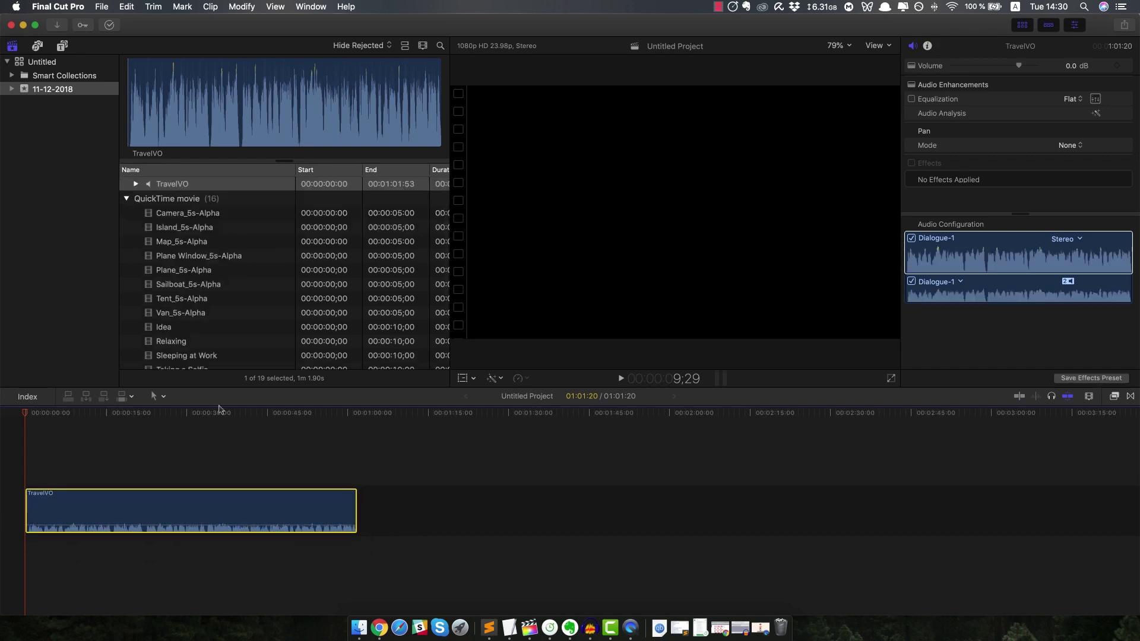
Review the full list of imported movie and audio clips in the event.
scroll(130, 355, "down", 5)
scroll(178, 338, "up", 8)
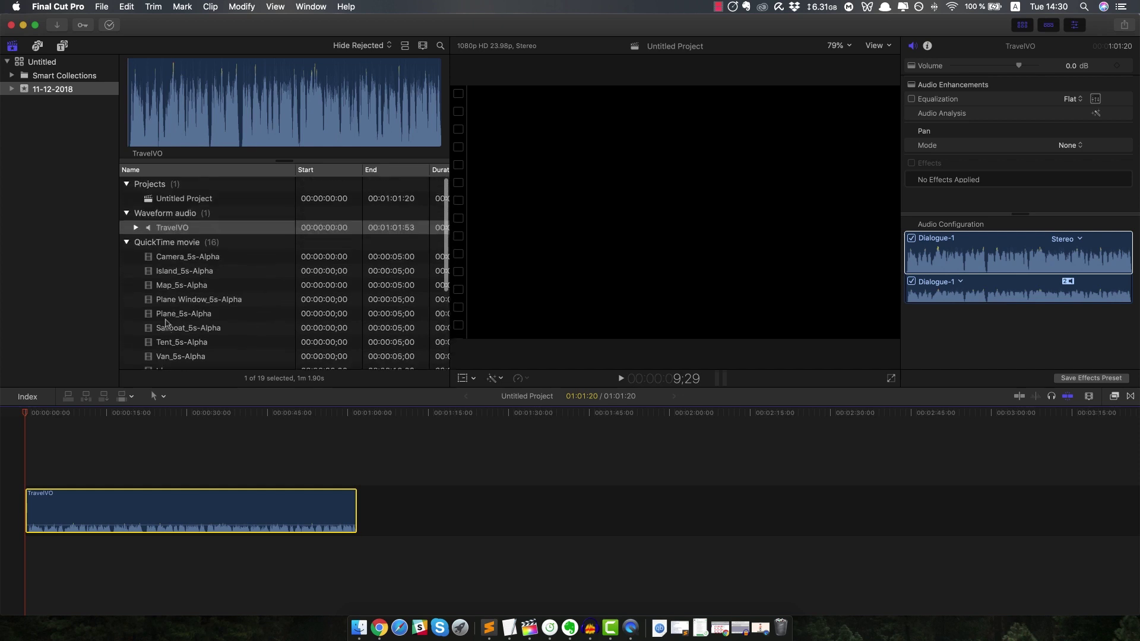
scroll(184, 333, "down", 5)
scroll(196, 315, "up", 8)
scroll(202, 305, "down", 5)
scroll(207, 306, "up", 2)
scroll(208, 307, "up", 2)
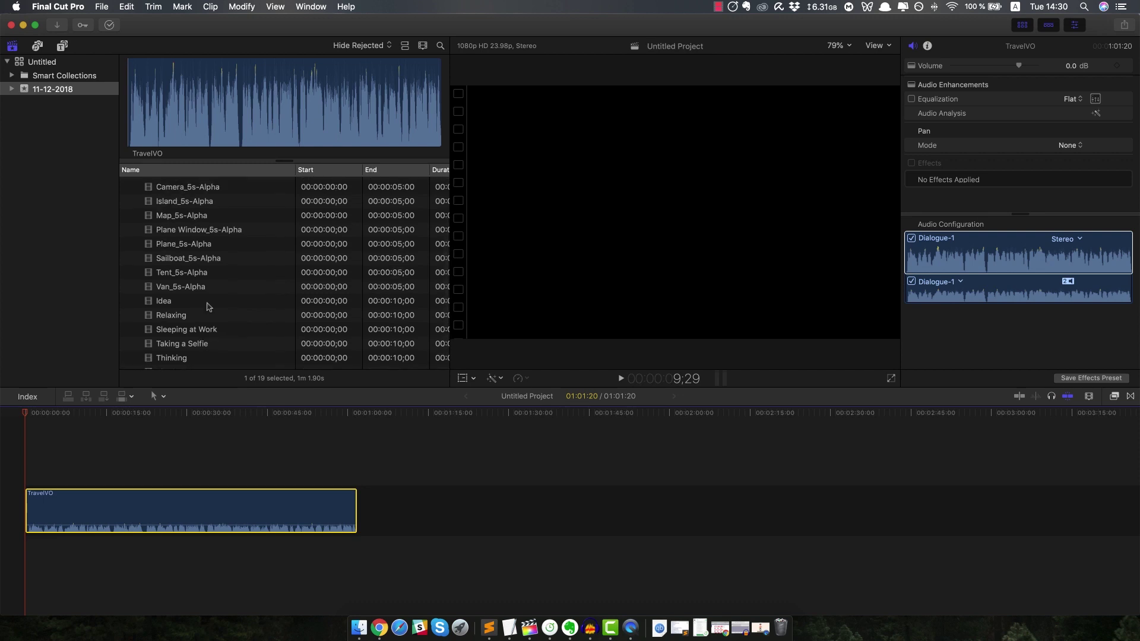
scroll(208, 307, "up", 3)
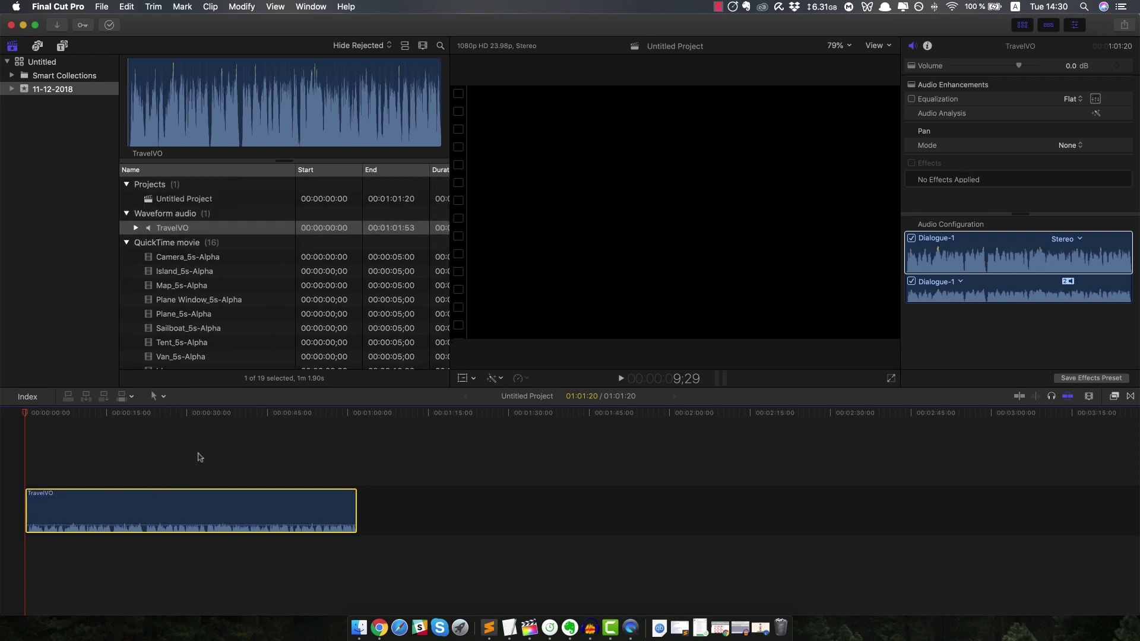
Add the firefly music beneath the voice-over at the timeline start and trim its end to match the voice-over.
mouse_move(100, 525)
scroll(220, 336, "down", 3)
scroll(220, 336, "down", 3)
left_click_drag(168, 362, 27, 549)
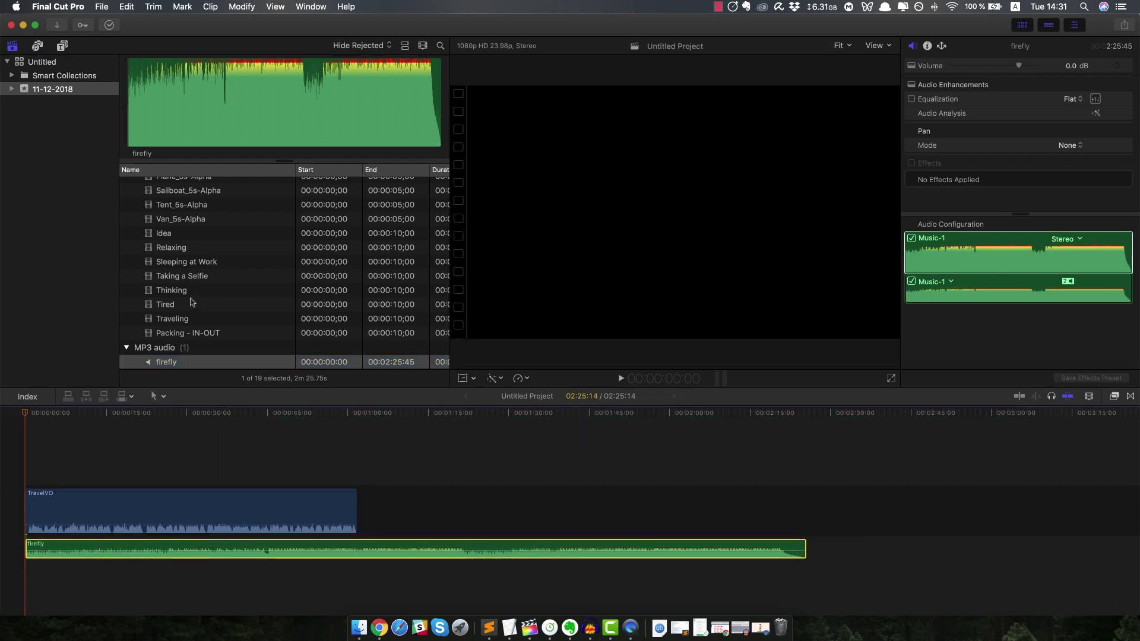
scroll(192, 303, "up", 5)
left_click_drag(807, 556, 355, 553)
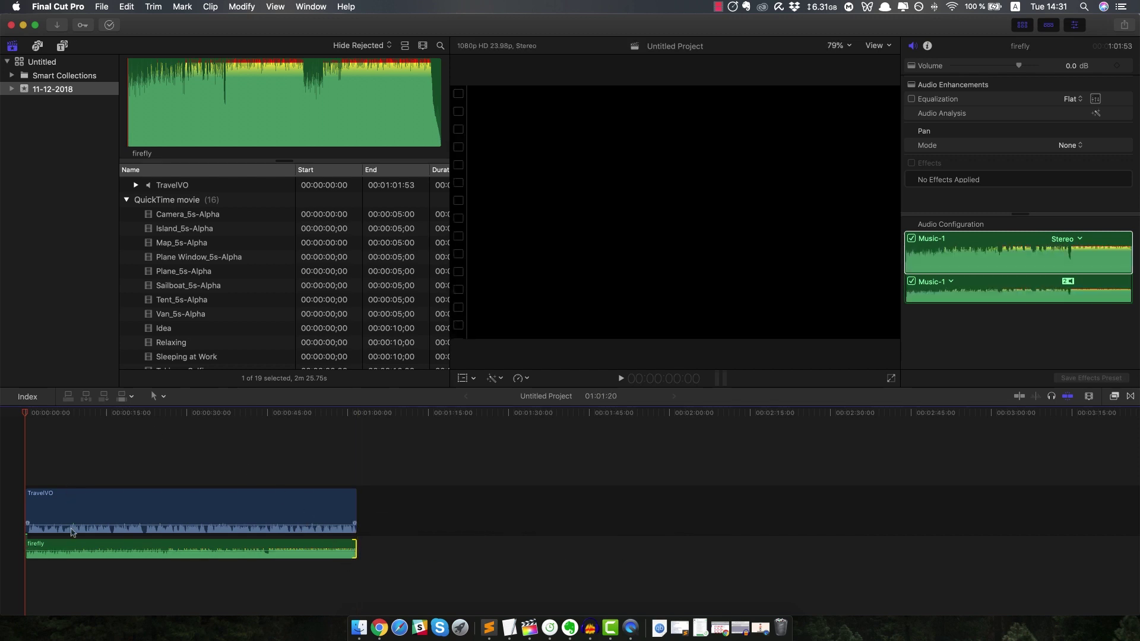
Lower the firefly music volume to -26 dB and play the mix from the start, pausing at about 3:09.
left_click_drag(82, 549, 74, 555)
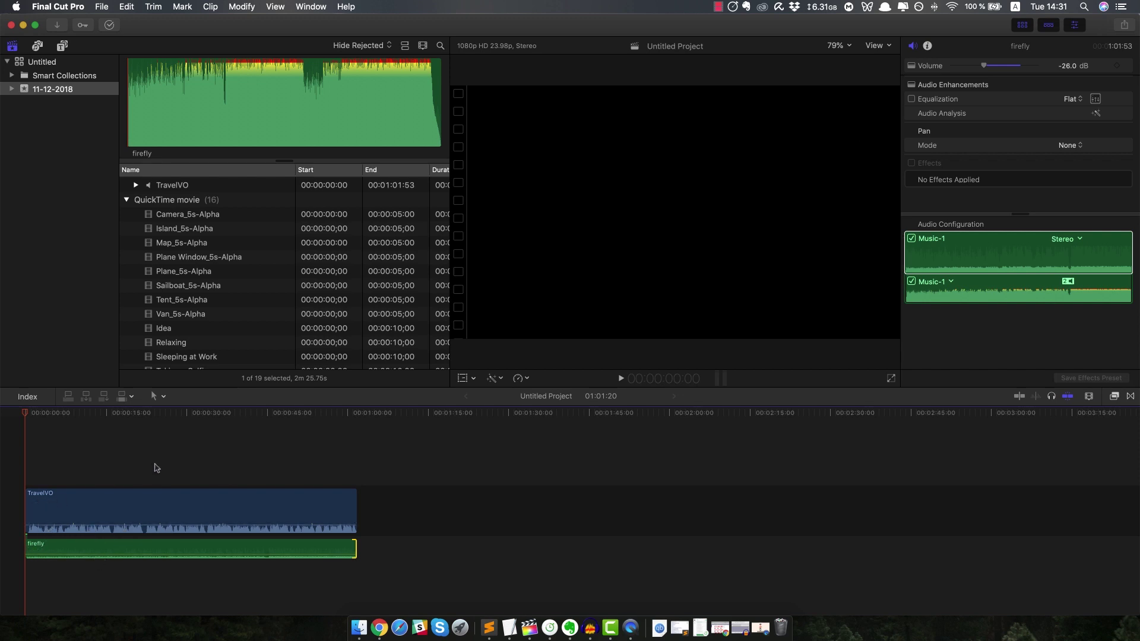
key("space")
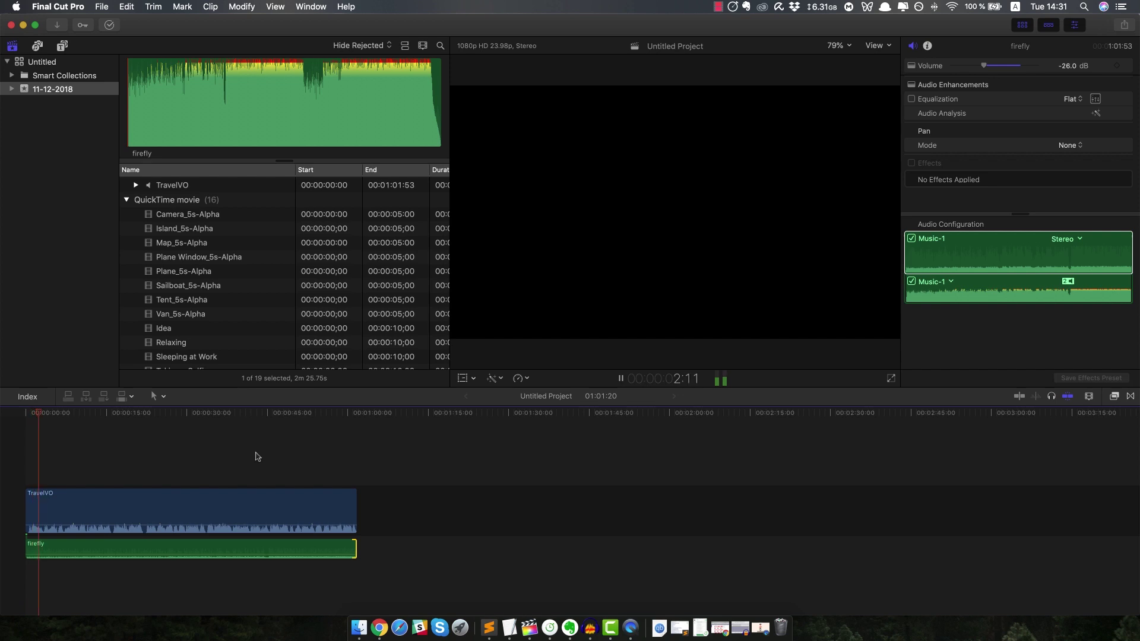
key("space")
Magnify the timeline with the Zoom tool until the voice-over spans just over half its width, and return to the Select tool.
mouse_move(76, 559)
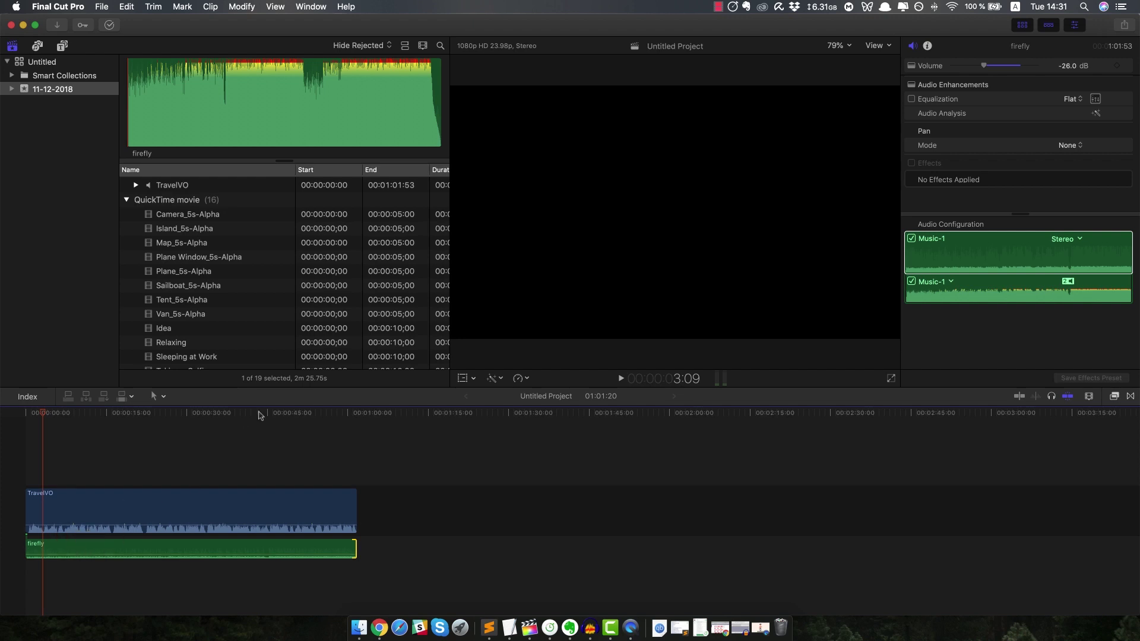
left_click(158, 396)
left_click(183, 475)
left_click(153, 508)
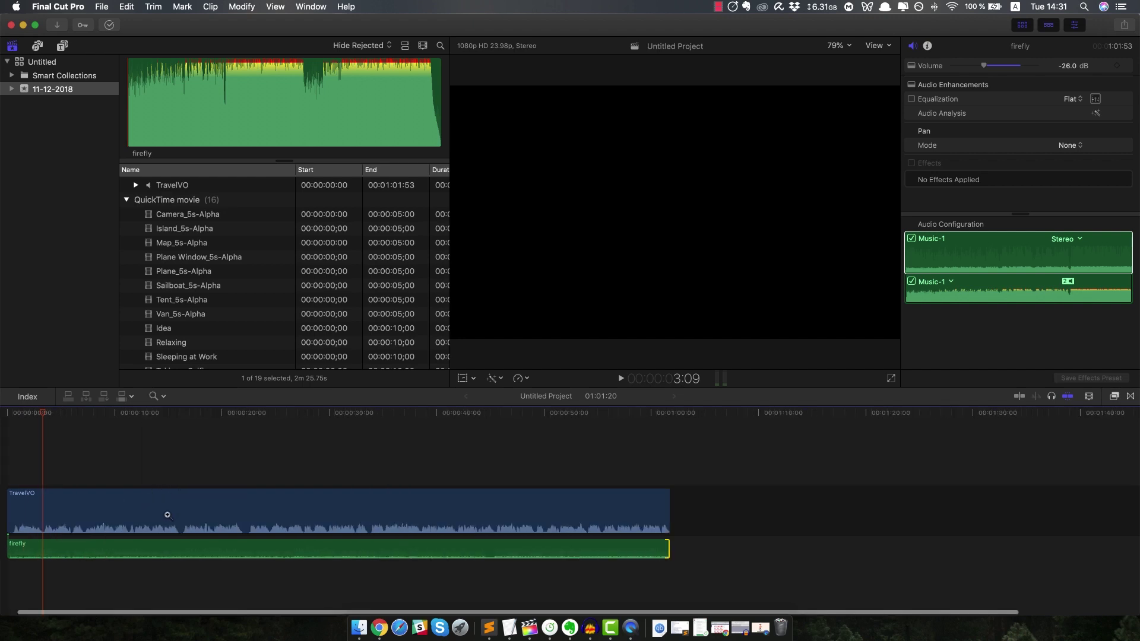
left_click(138, 526)
left_click(181, 611)
left_click(158, 396)
left_click(180, 479)
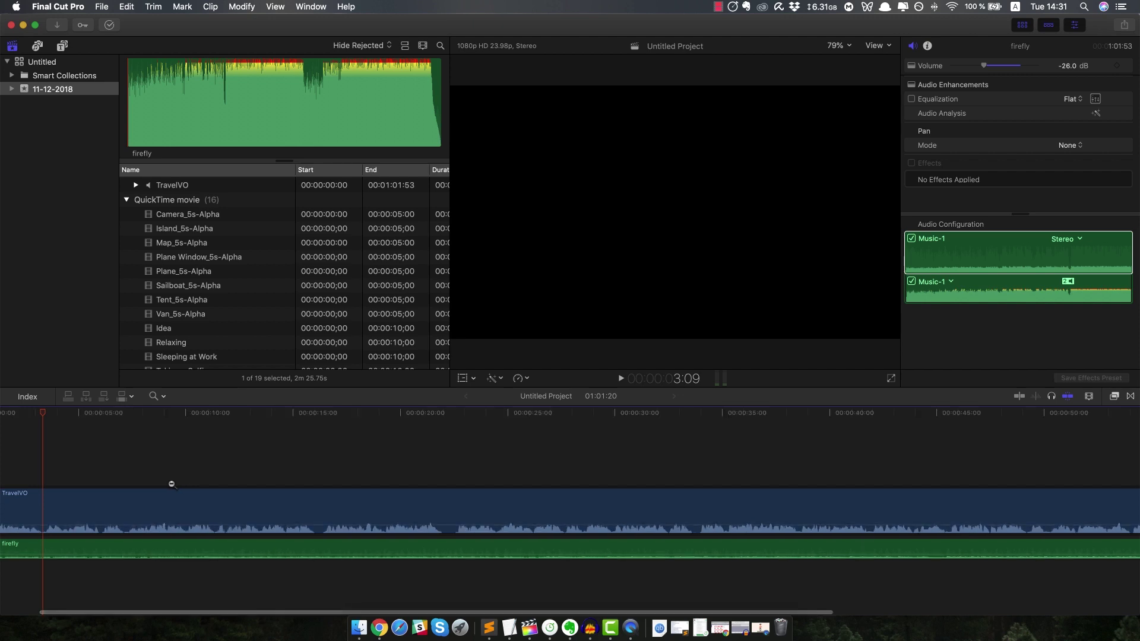
left_click(180, 484, "alt")
key("a")
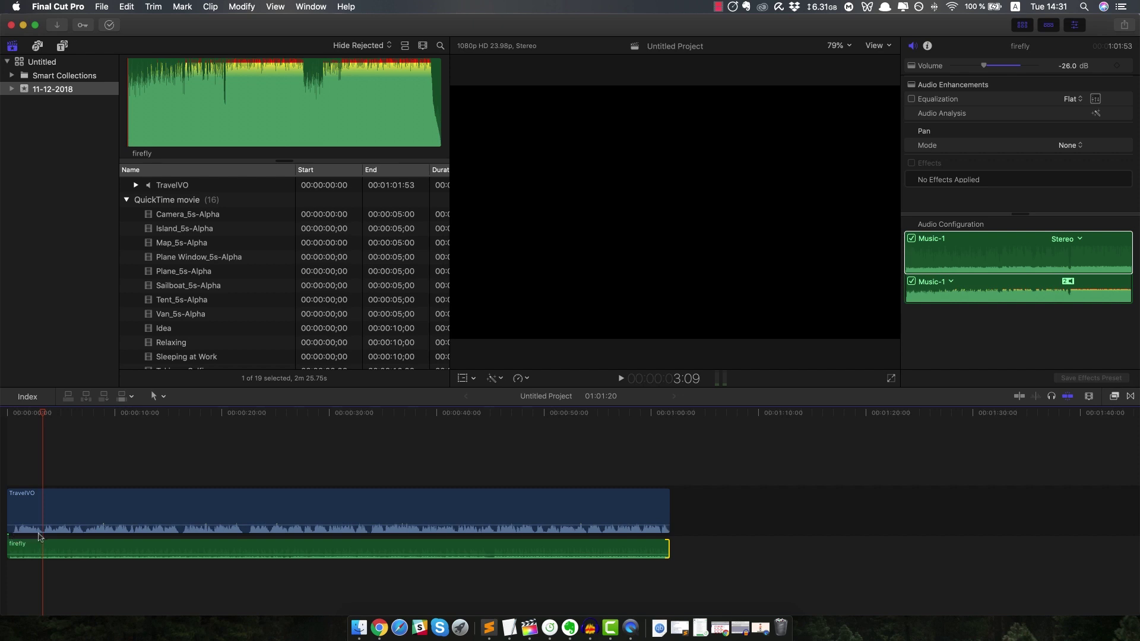
Place the Tired clip above the voice-over at the timeline start and trim its end to the playhead at 3:09.
scroll(222, 336, "down", 5)
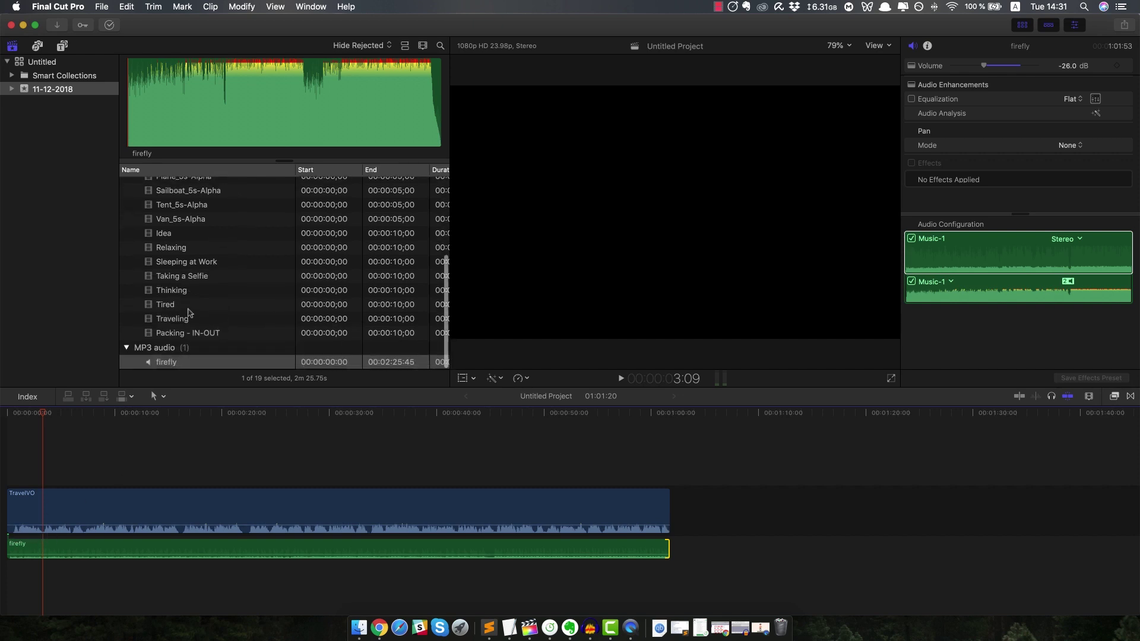
left_click(172, 306)
left_click_drag(171, 308, 30, 463)
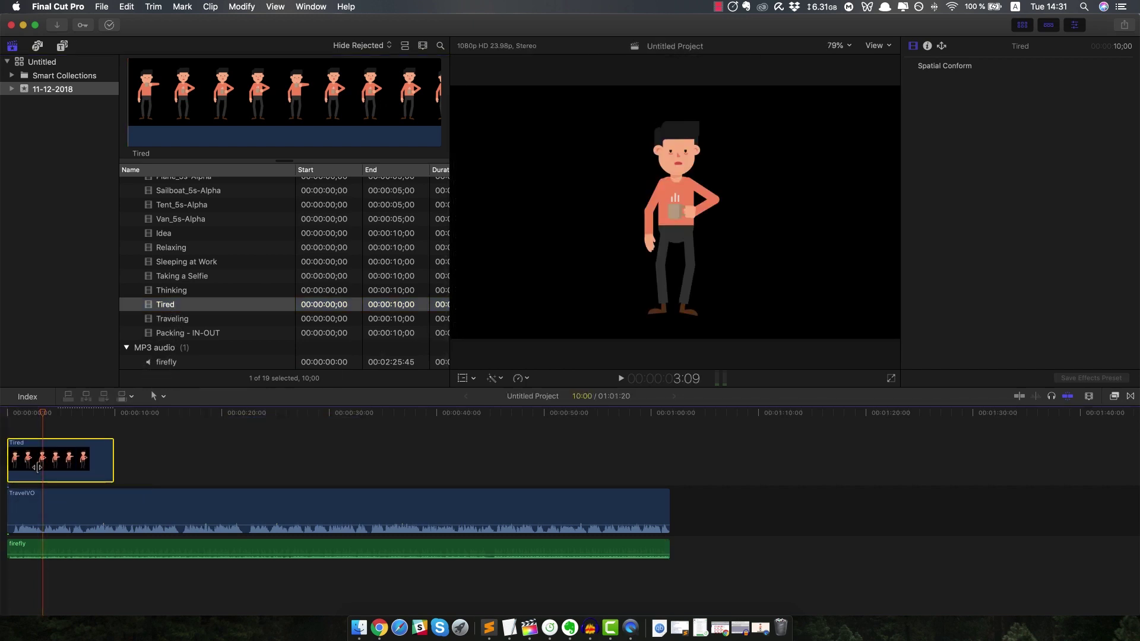
left_click(113, 469)
key("comma")
left_click_drag(75, 469, 48, 472)
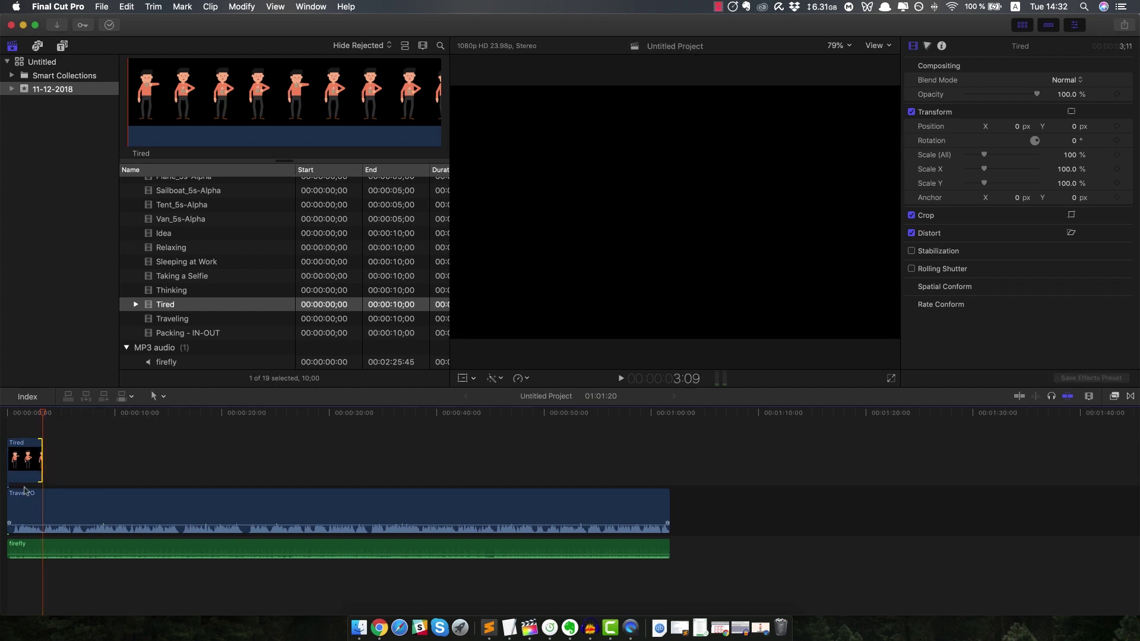
Place the Sleeping at Work clip directly after Tired and trim its end to the 6:00 point reached in playback.
key("space")
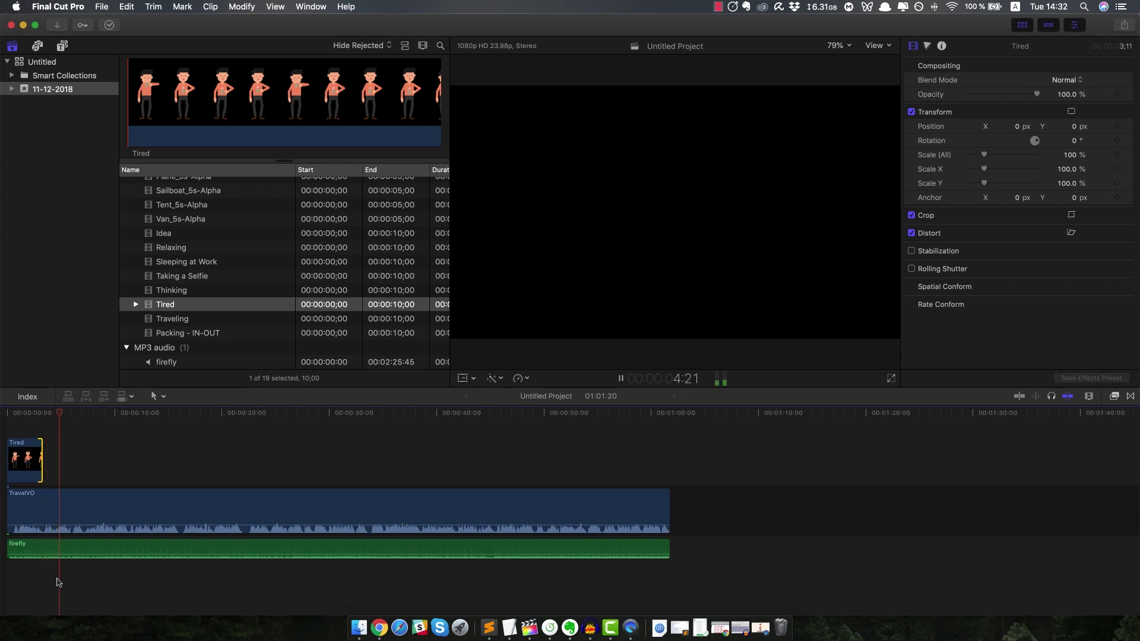
key("space")
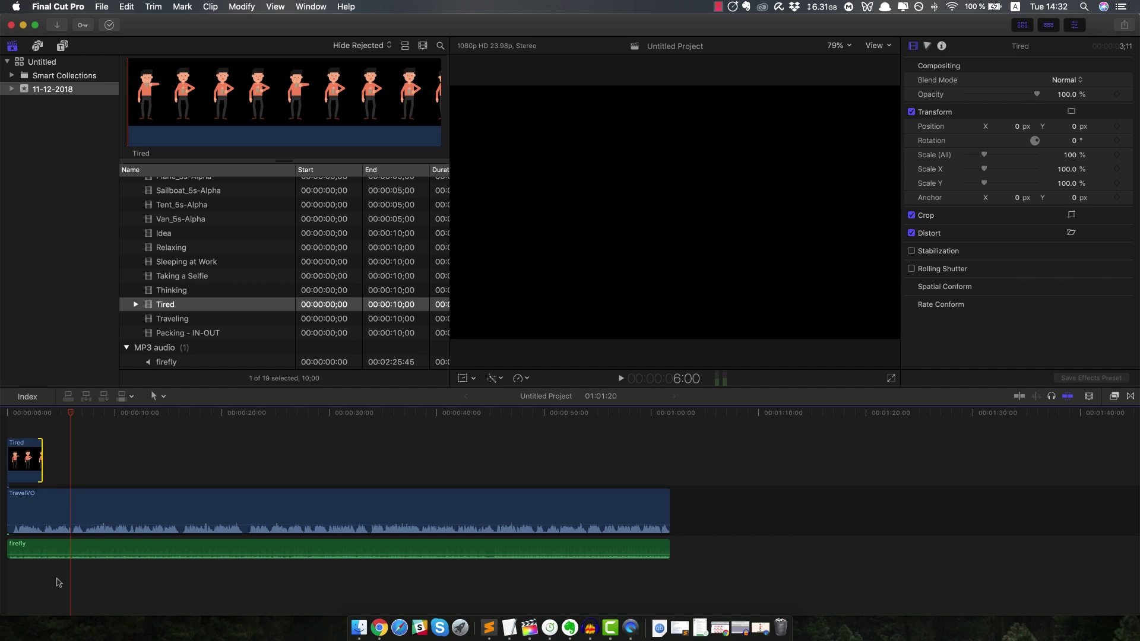
left_click(181, 264)
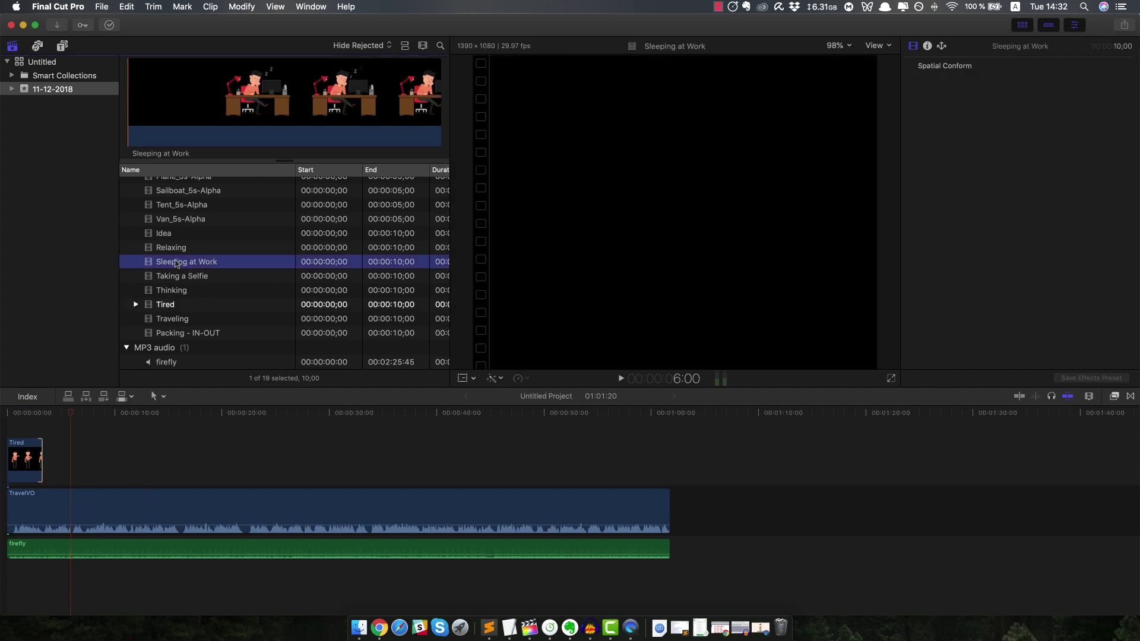
left_click_drag(175, 268, 48, 466)
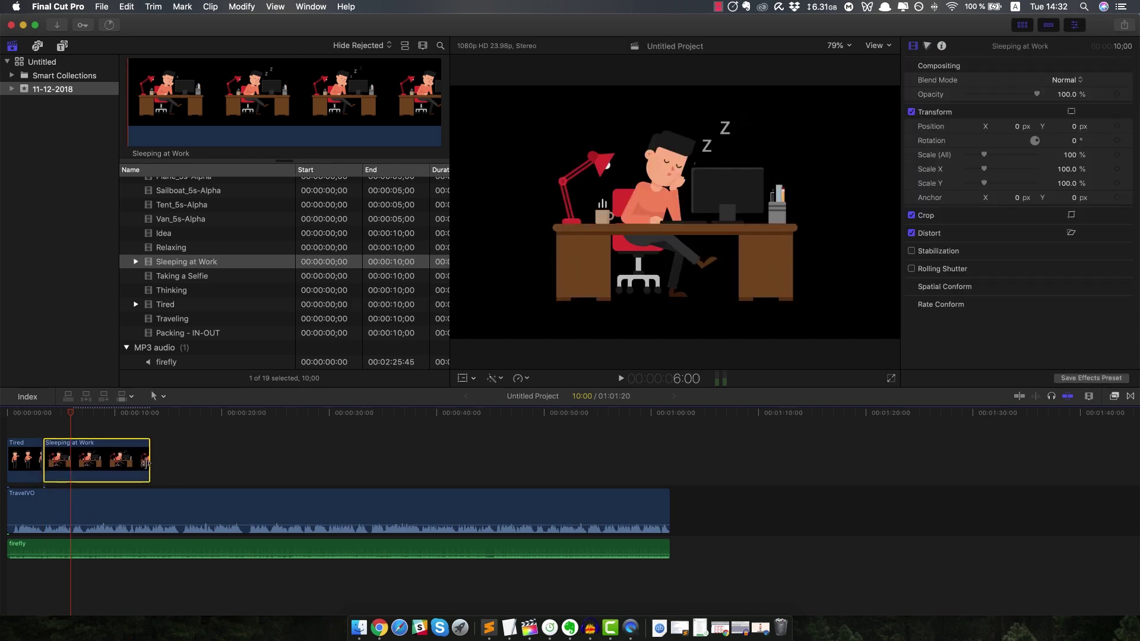
left_click_drag(147, 463, 70, 471)
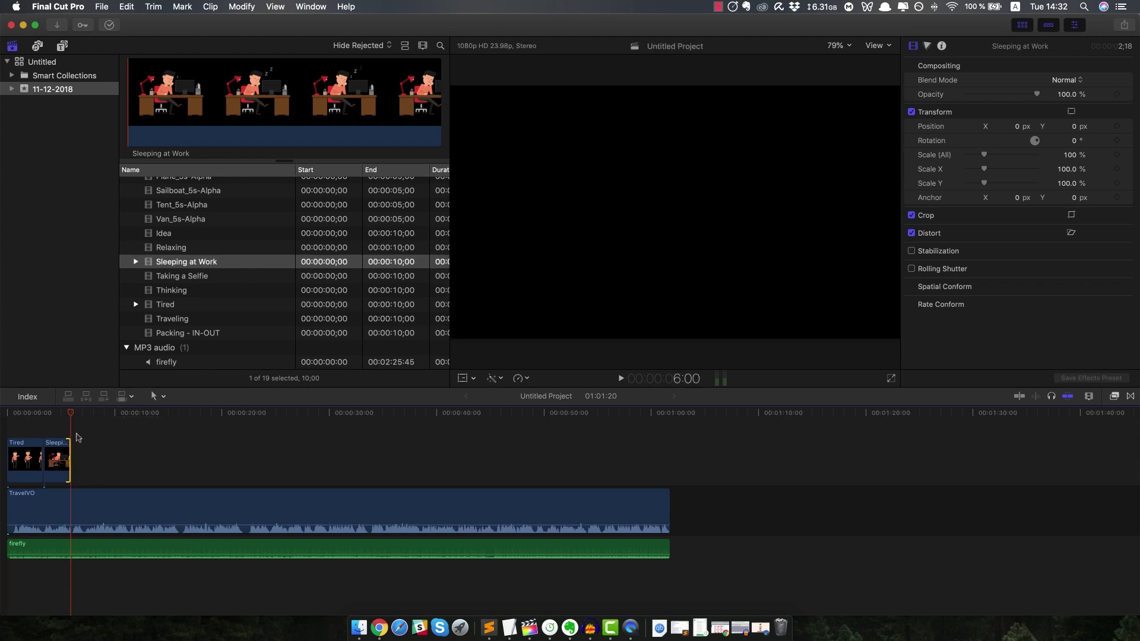
left_click(22, 416)
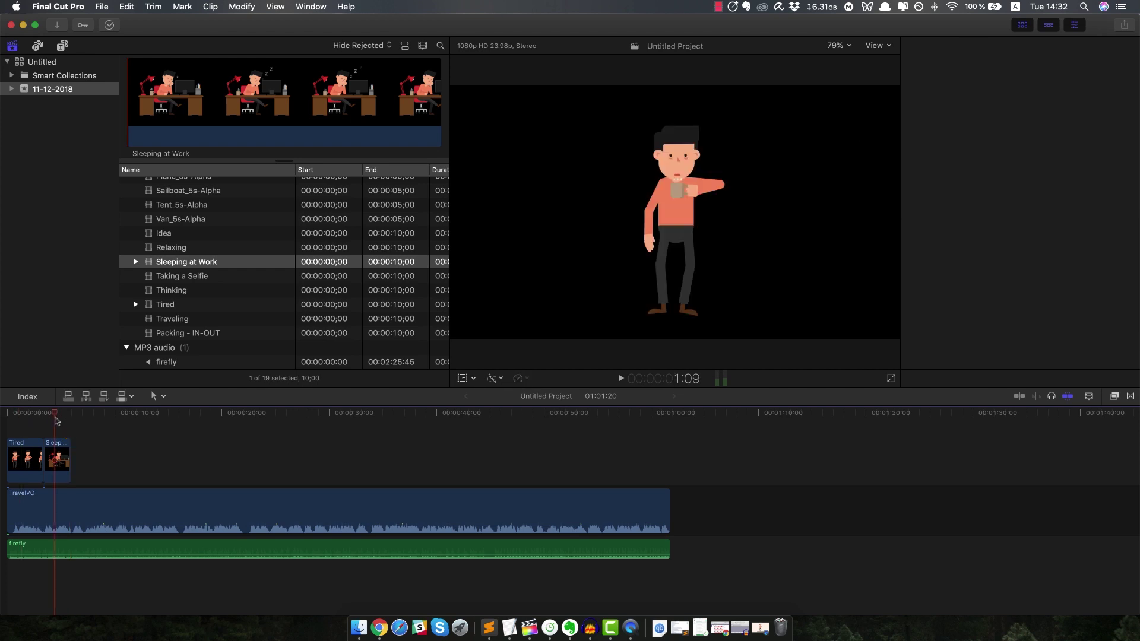
Add a Custom solid generator above the voice-over, leaving a gap after the Sleeping at Work clip.
left_click(23, 423)
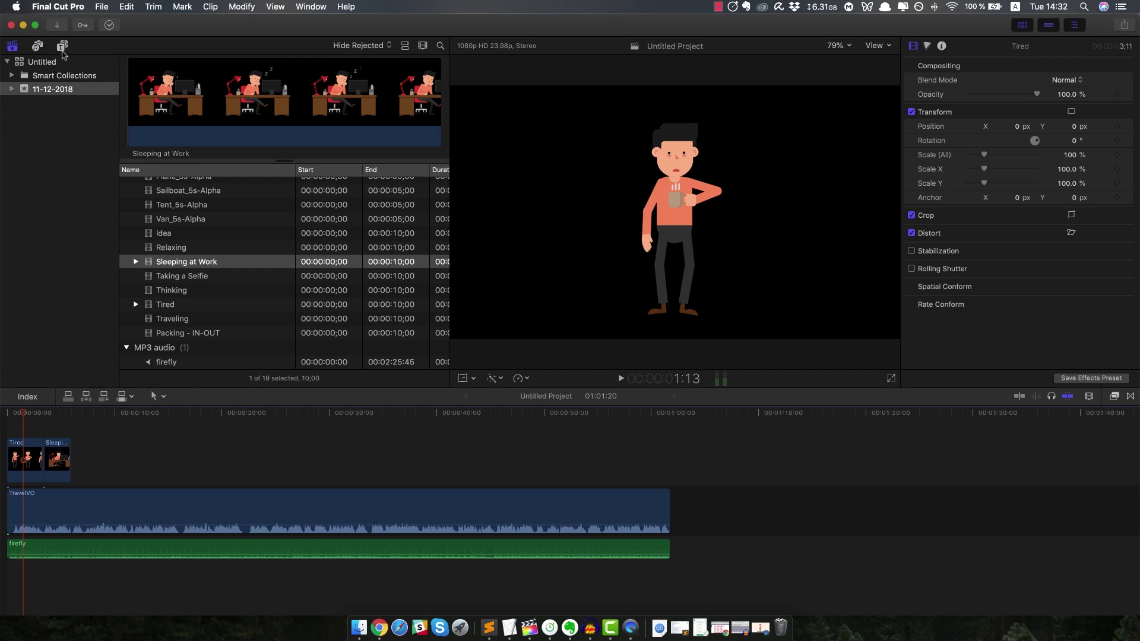
left_click(63, 48)
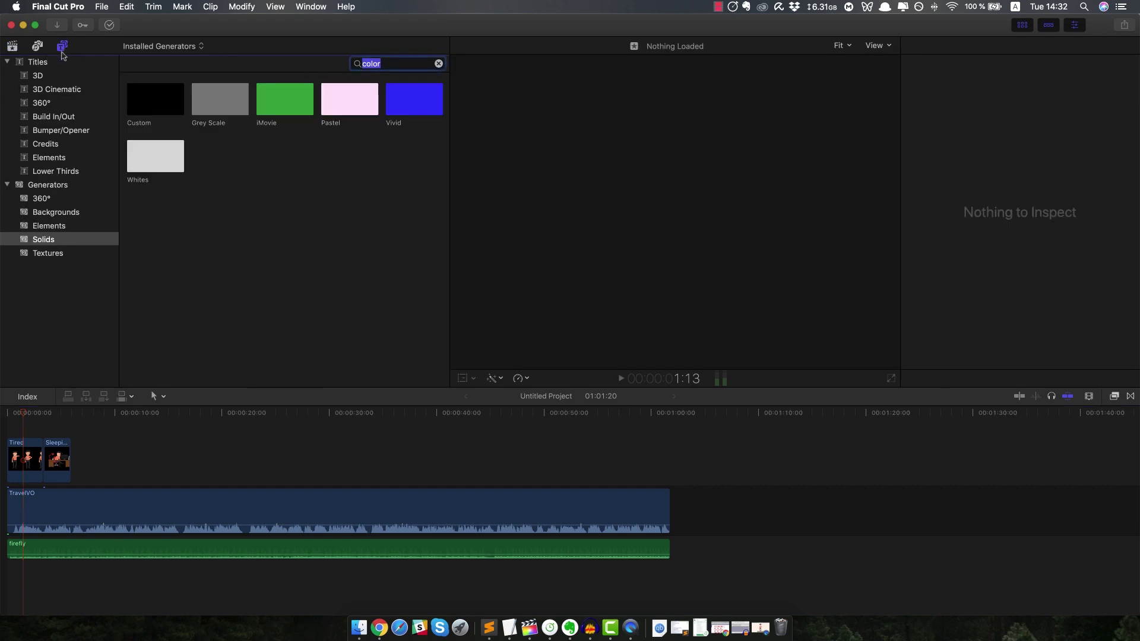
left_click(39, 188)
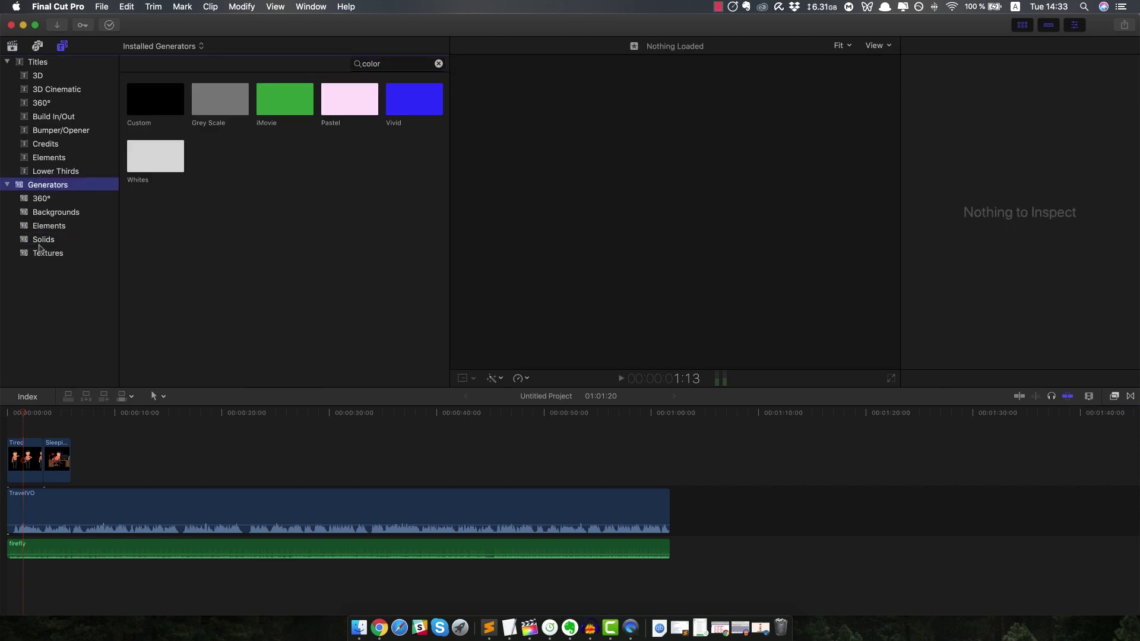
left_click(42, 241)
left_click(159, 108)
left_click_drag(159, 108, 126, 465)
scroll(150, 432, "up", 1)
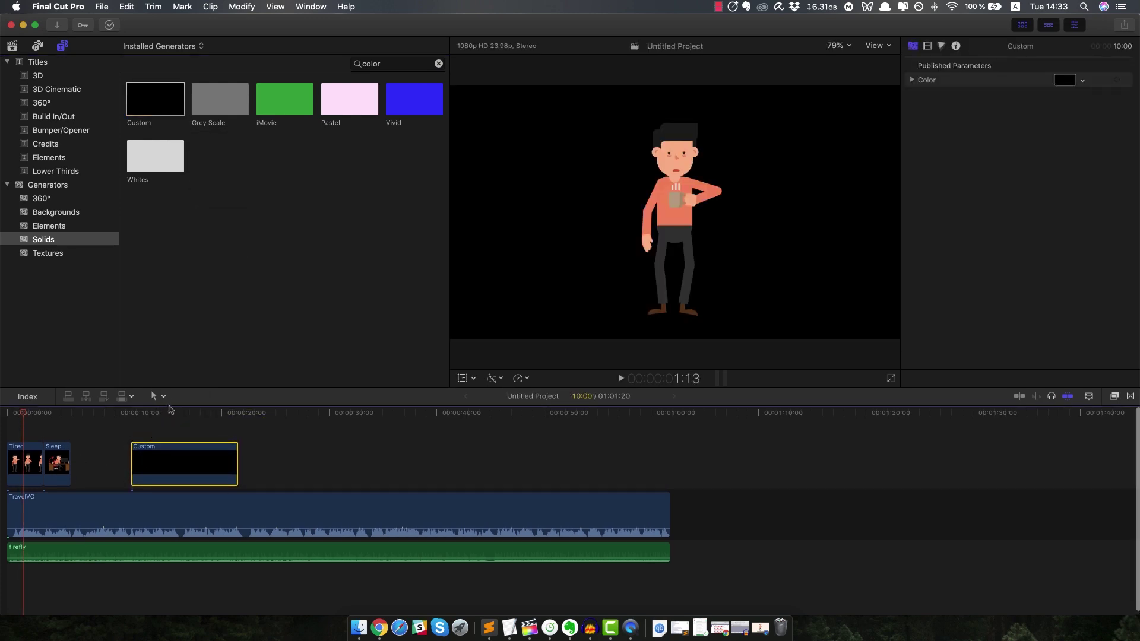
Move the Custom solid beneath the Tired and Sleeping at Work clips at the timeline start and extend its end to the voice-over's end.
left_click(190, 411)
left_click_drag(197, 386, 198, 352)
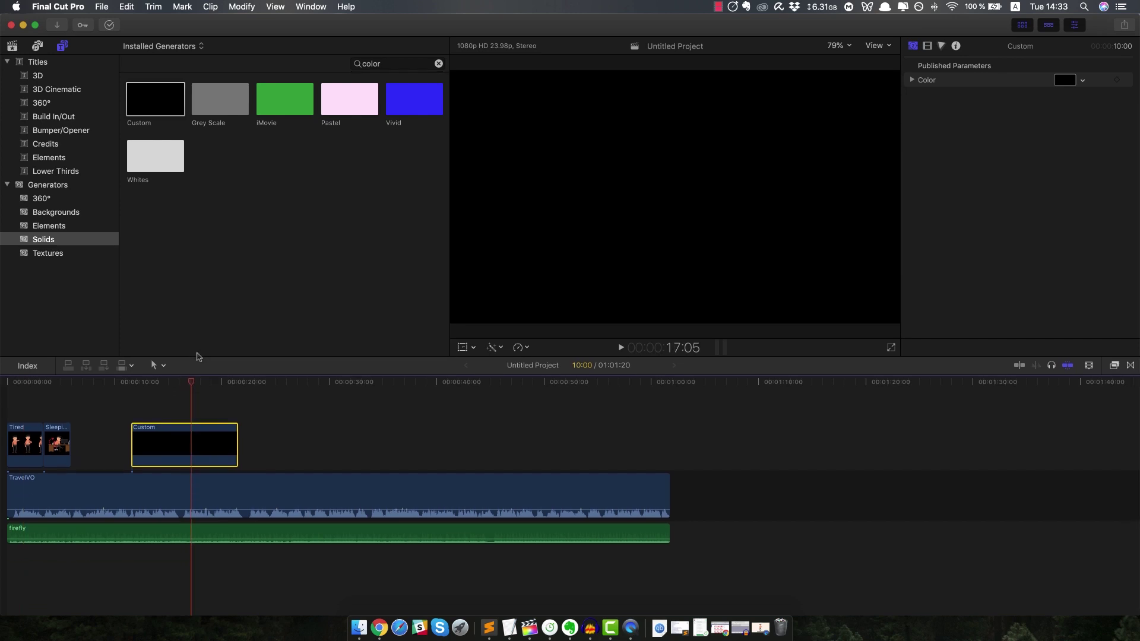
left_click_drag(81, 433, 27, 450)
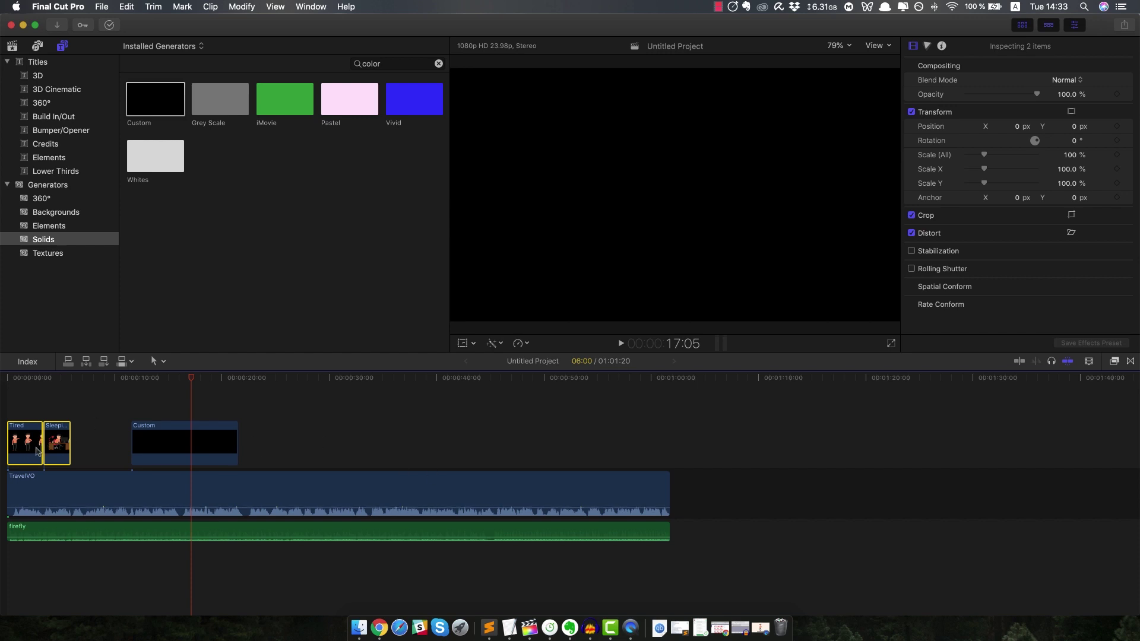
mouse_move(23, 444)
left_mouse_down()
mouse_move(113, 397)
mouse_move(152, 406)
mouse_move(109, 442)
mouse_move(33, 442)
left_mouse_up()
left_click(92, 402)
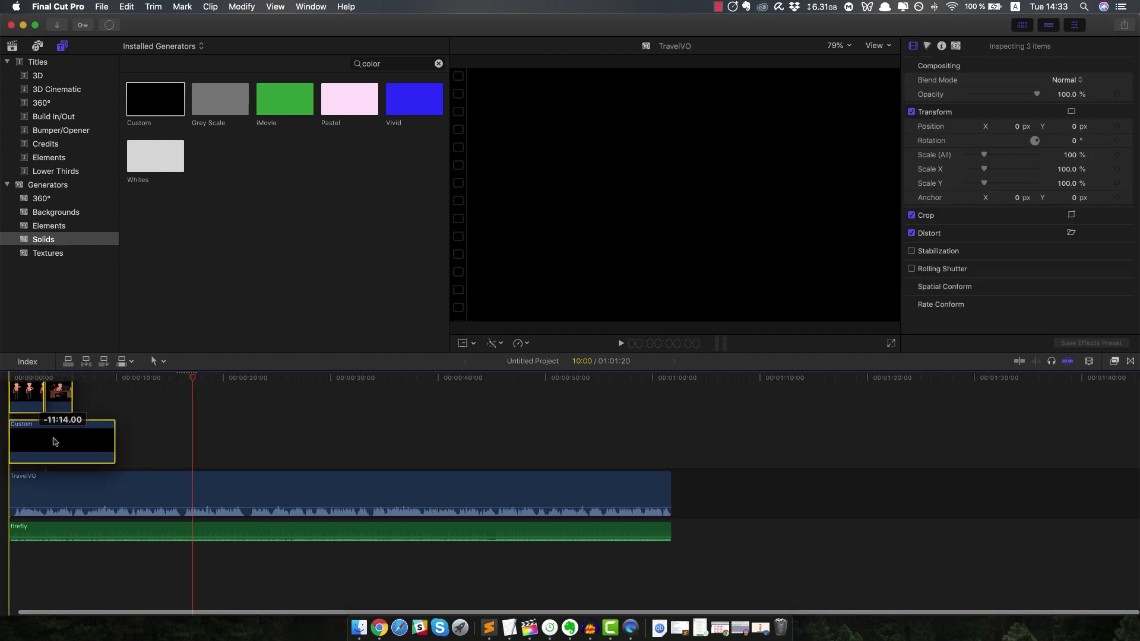
left_click_drag(115, 444, 670, 469)
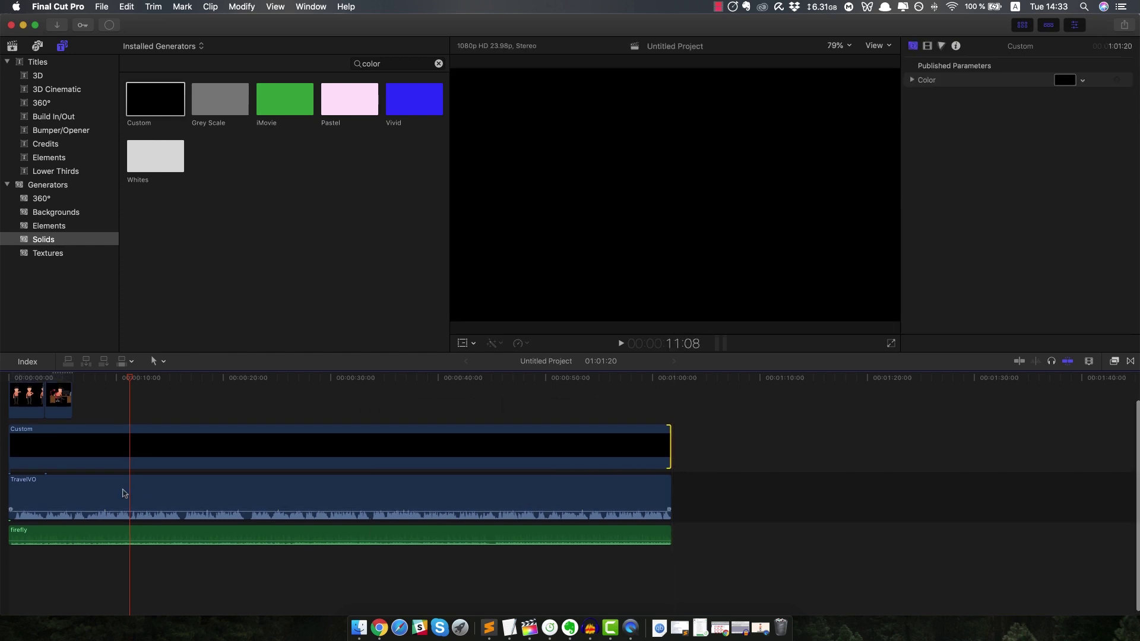
scroll(127, 491, "up", 2)
Set the Custom solid's color to a light beige, using the Tired clip at 2:05 as preview.
left_click(33, 381)
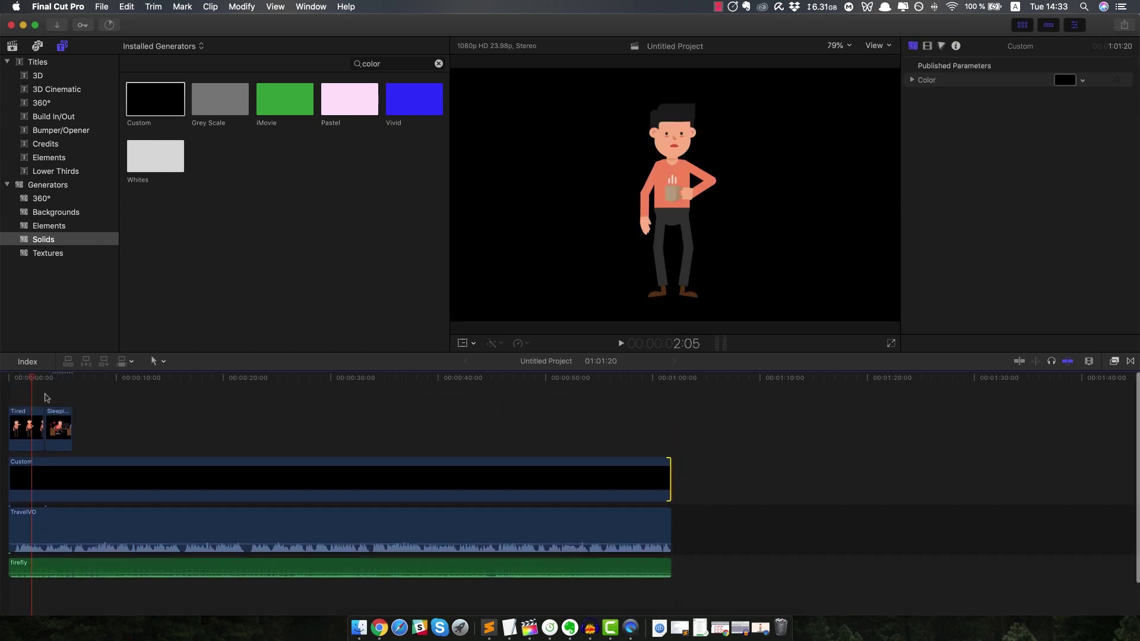
left_click(95, 482)
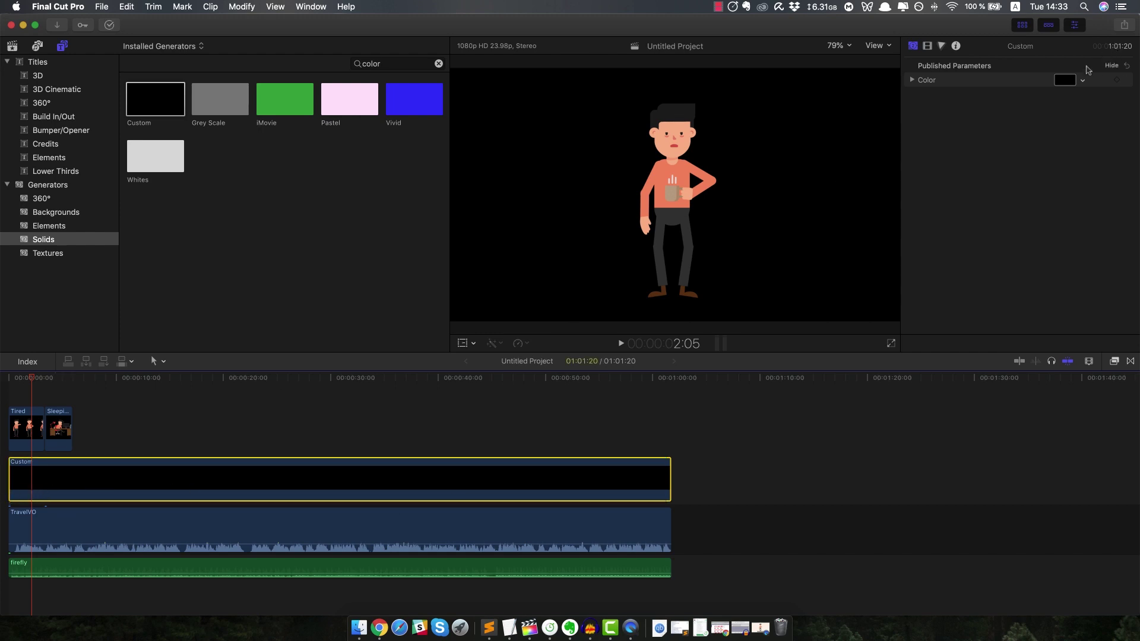
left_click(1066, 80)
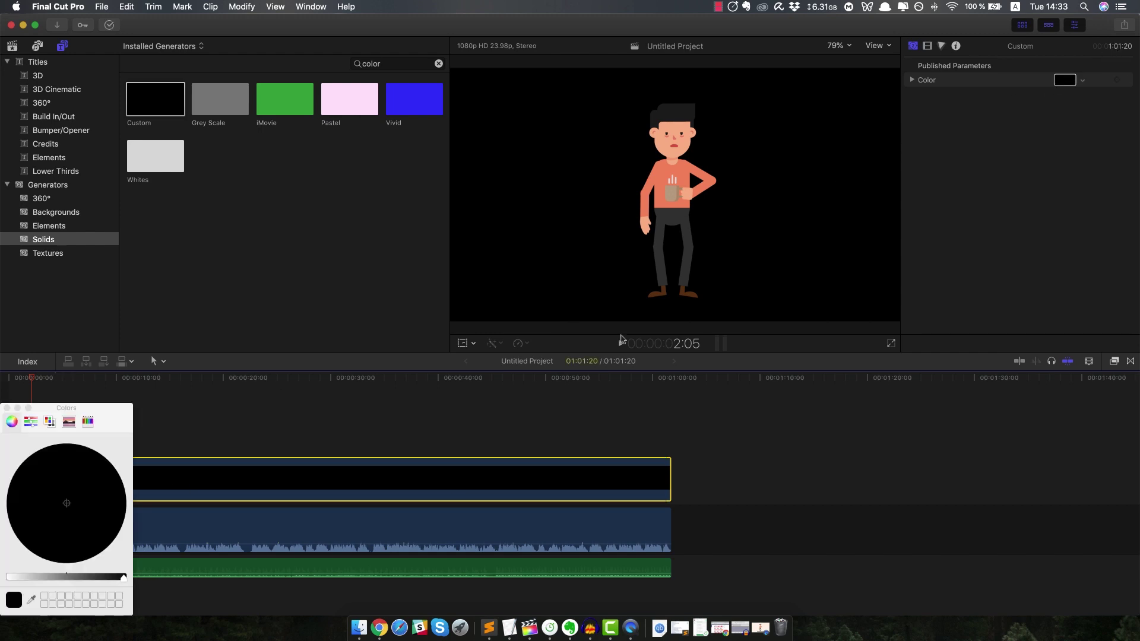
left_click_drag(123, 577, 16, 578)
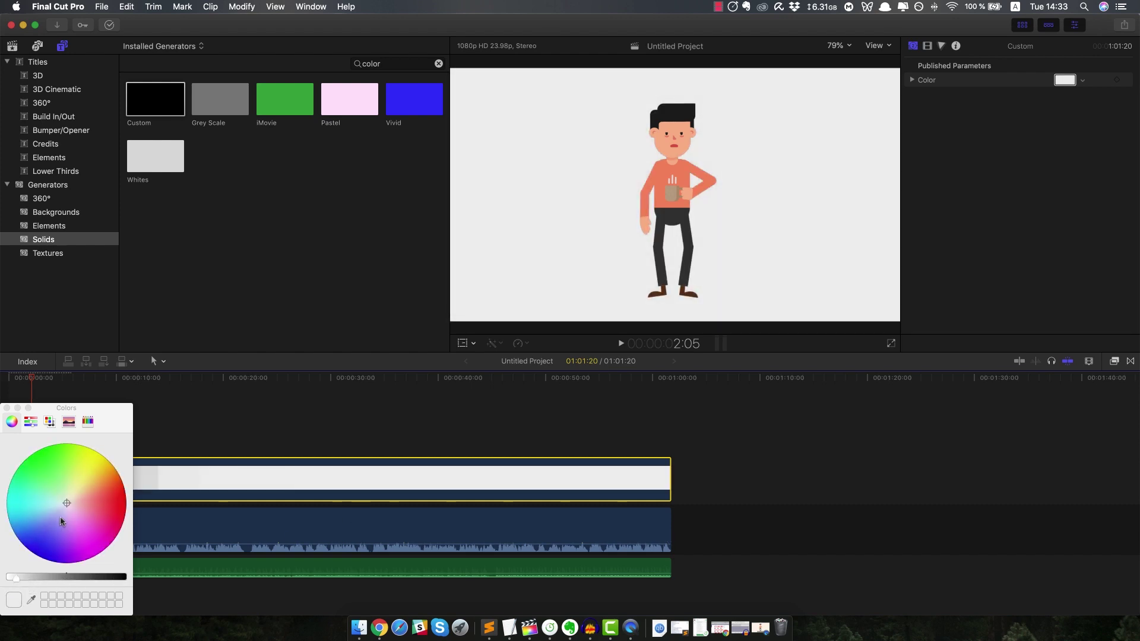
left_click(57, 516)
left_click_drag(84, 534, 72, 498)
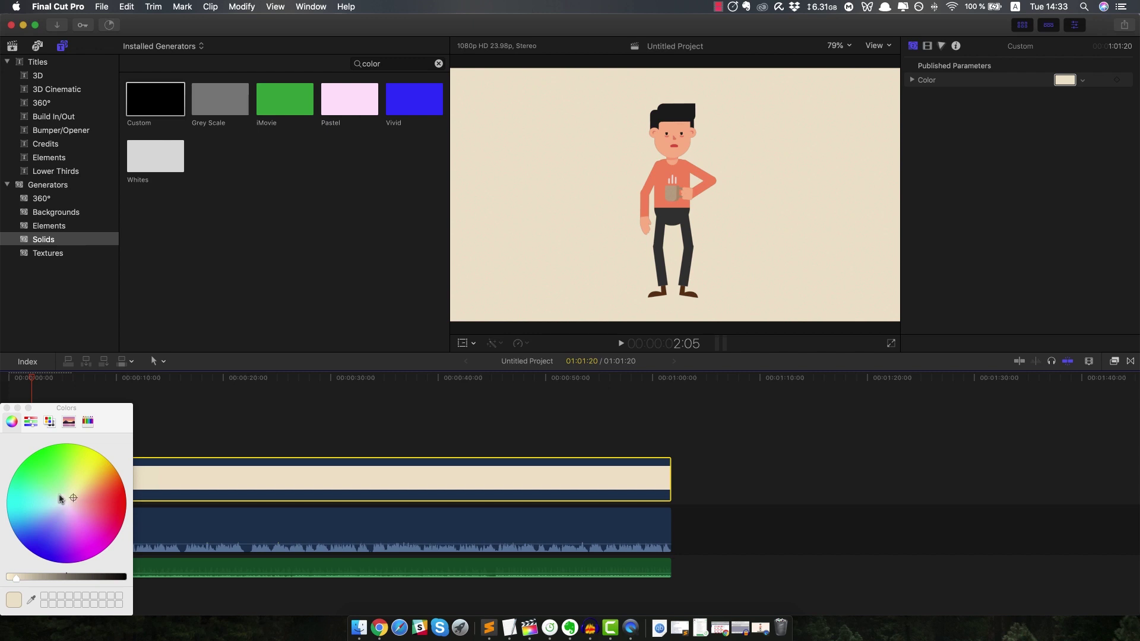
left_click(7, 408)
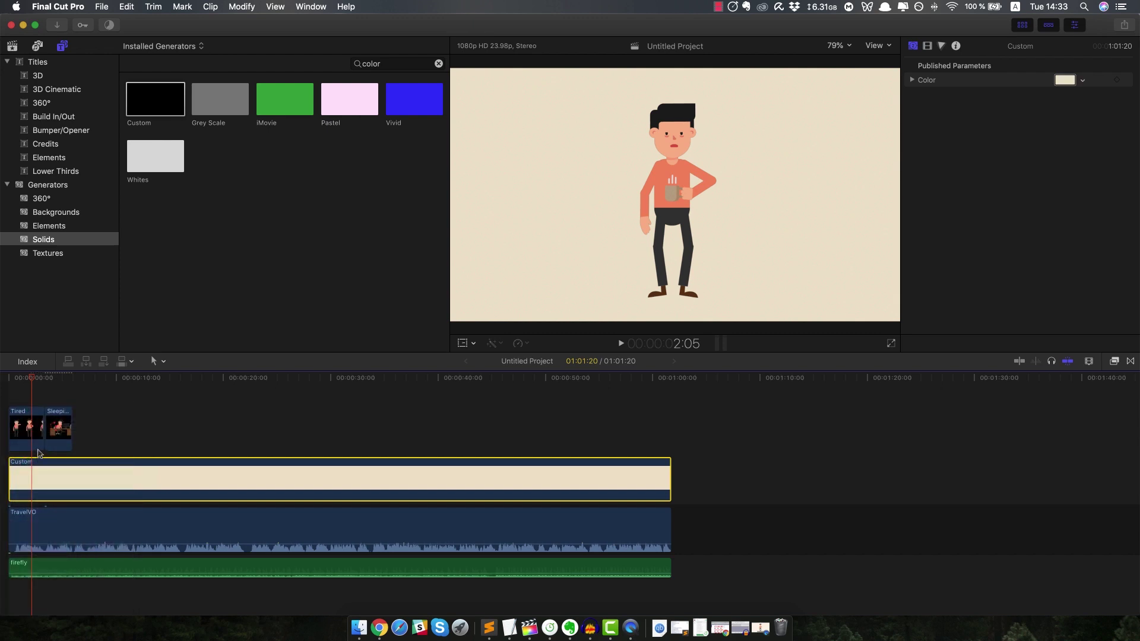
left_click(95, 436)
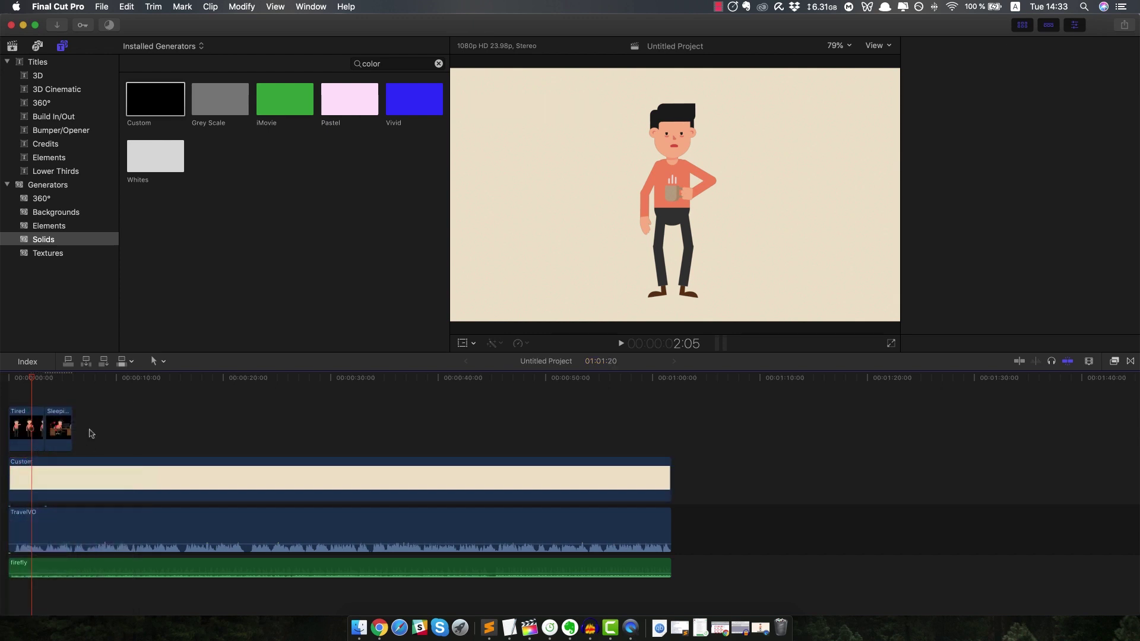
Play the project from the start to check the clips on the new background, pausing at about 11:10.
left_click(28, 425)
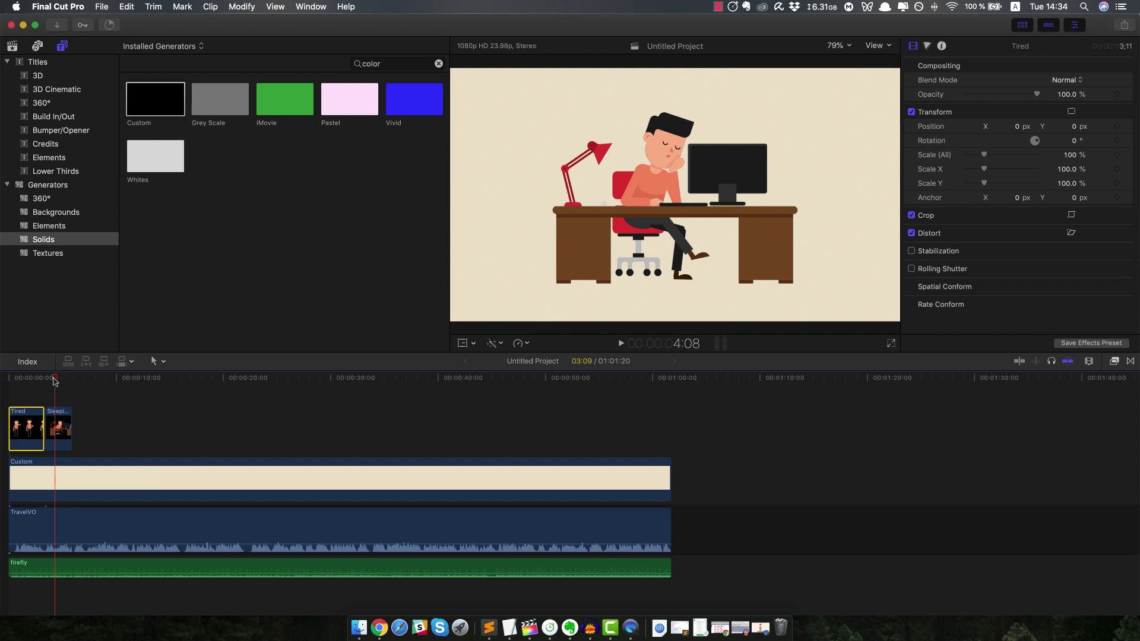
key("Home")
key("space")
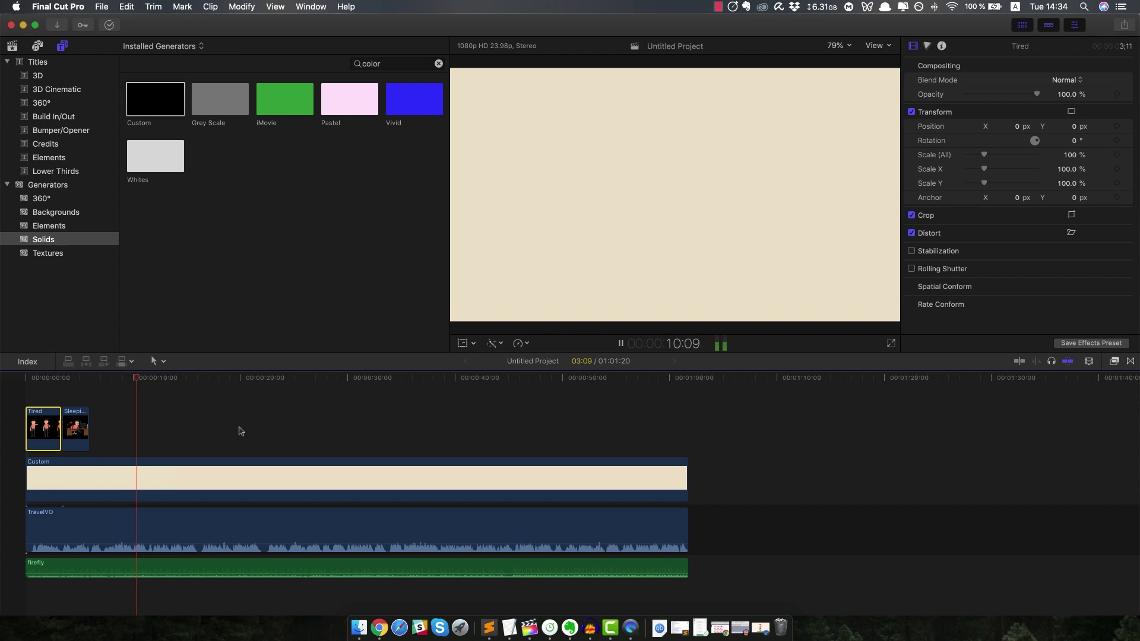
key("space")
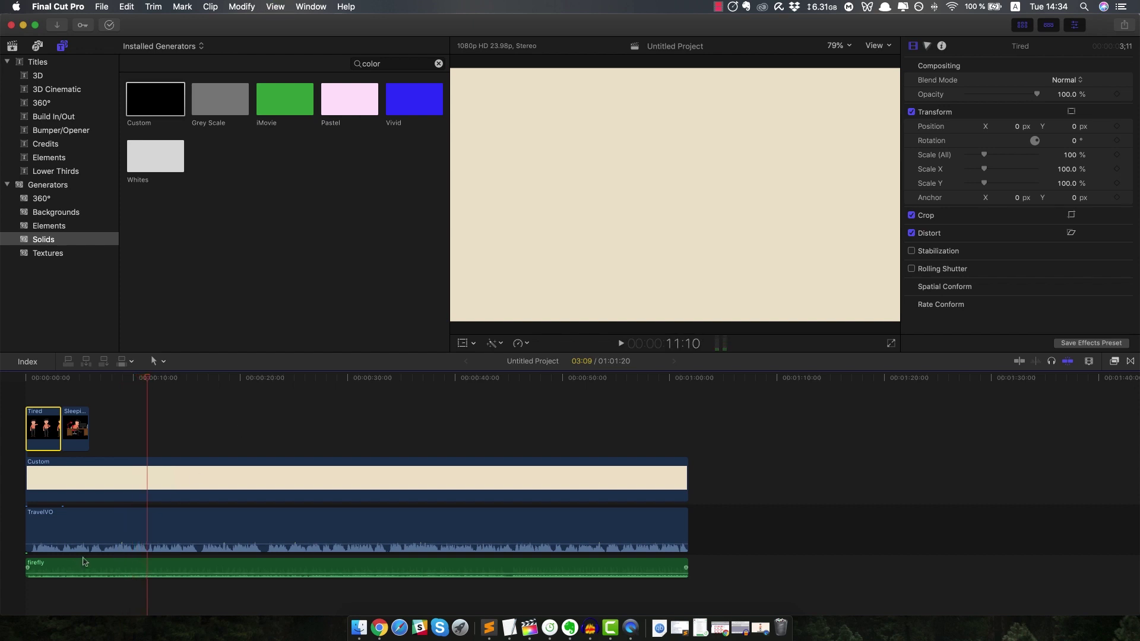
Place the Thinking clip directly after Sleeping at Work and trim its end to 7:05.
left_click(12, 46)
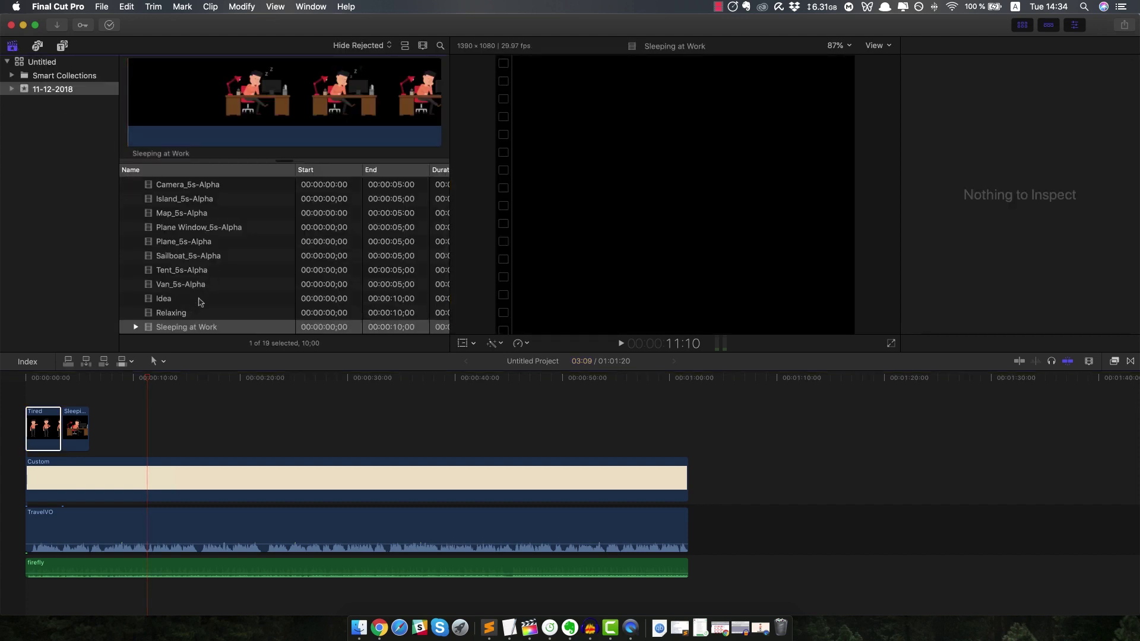
left_click(181, 284)
scroll(189, 291, "down", 3)
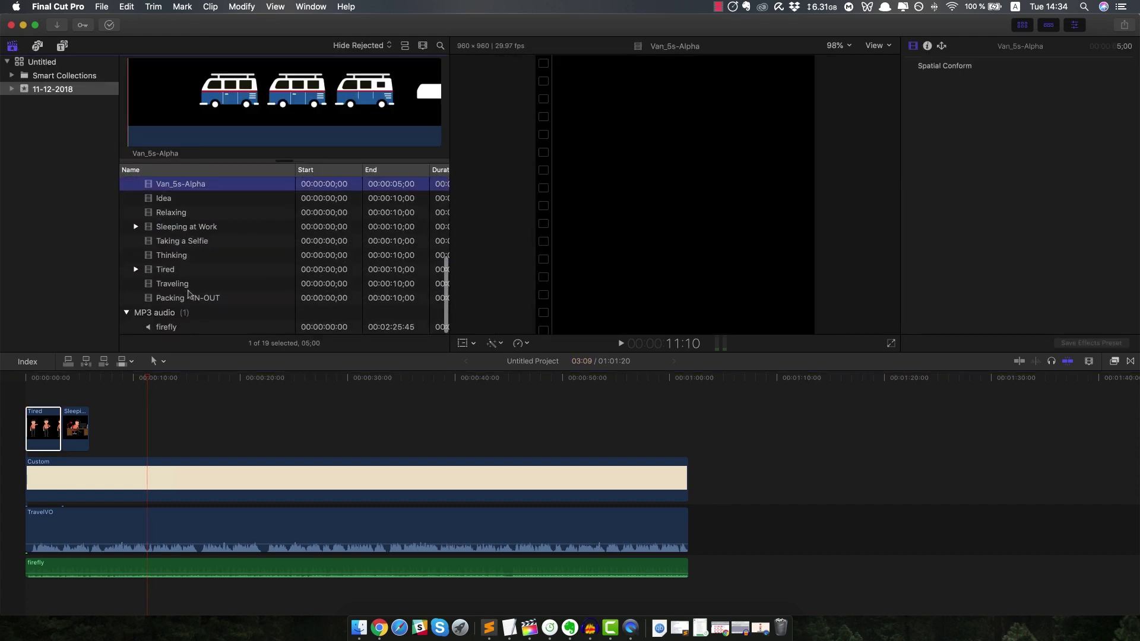
left_click(169, 274)
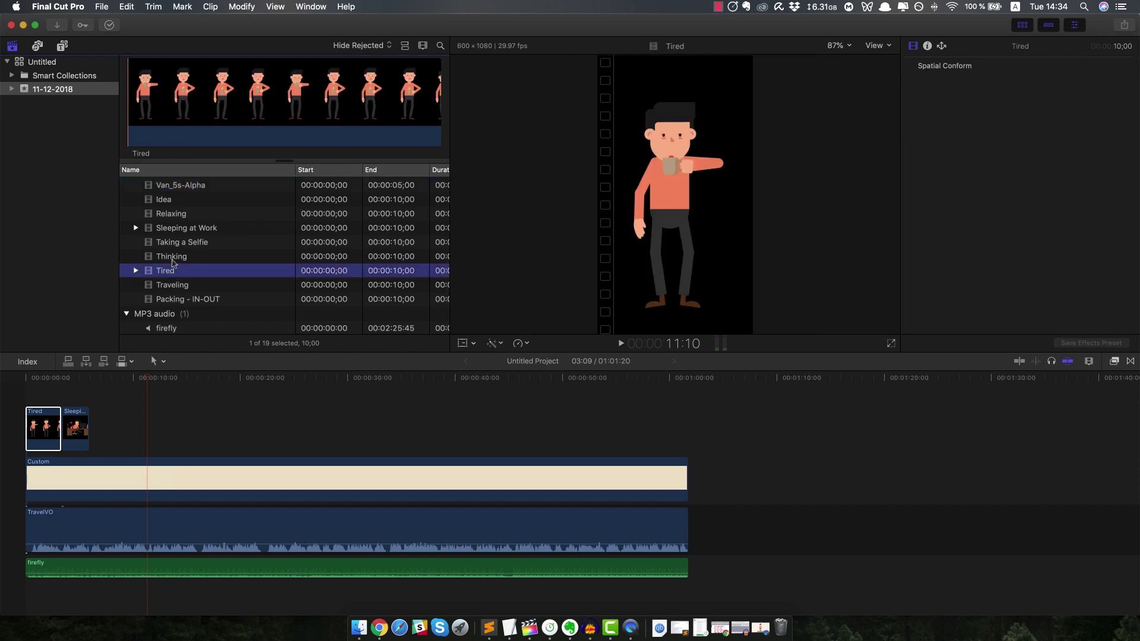
left_click(173, 261)
left_click_drag(164, 261, 95, 437)
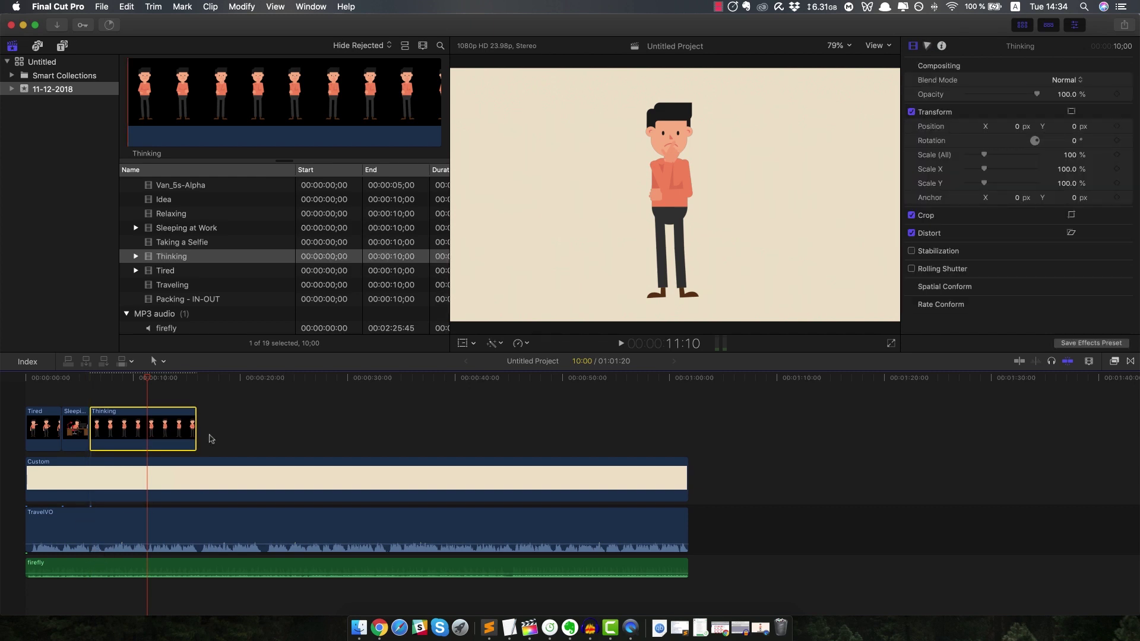
left_click_drag(149, 381, 104, 386)
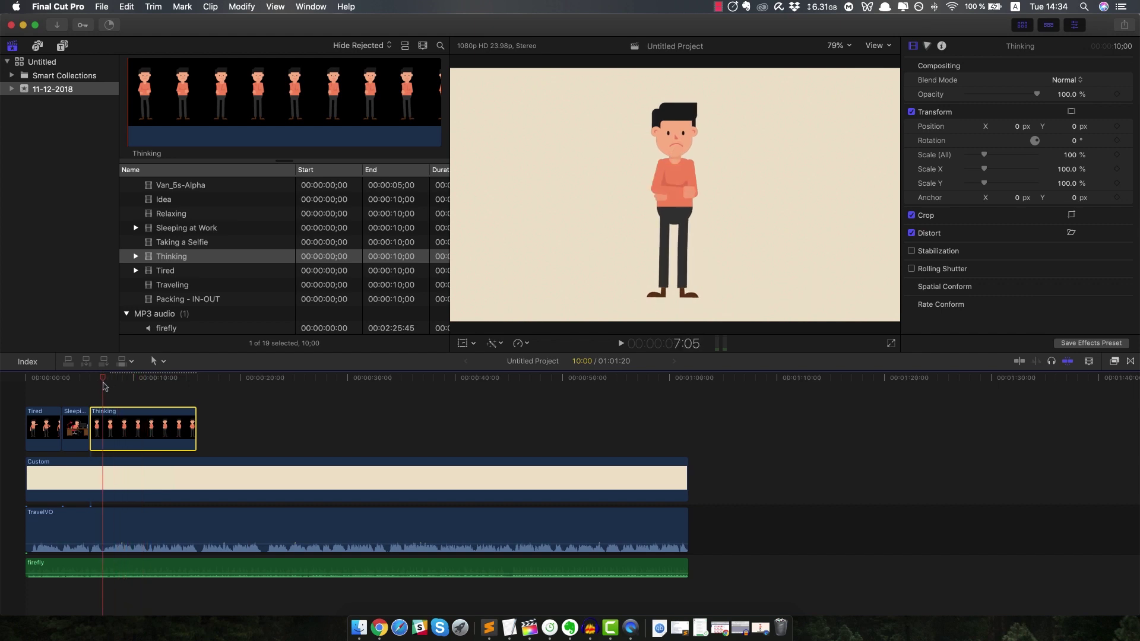
left_click_drag(193, 433, 104, 436)
left_click(101, 429)
left_click(102, 429)
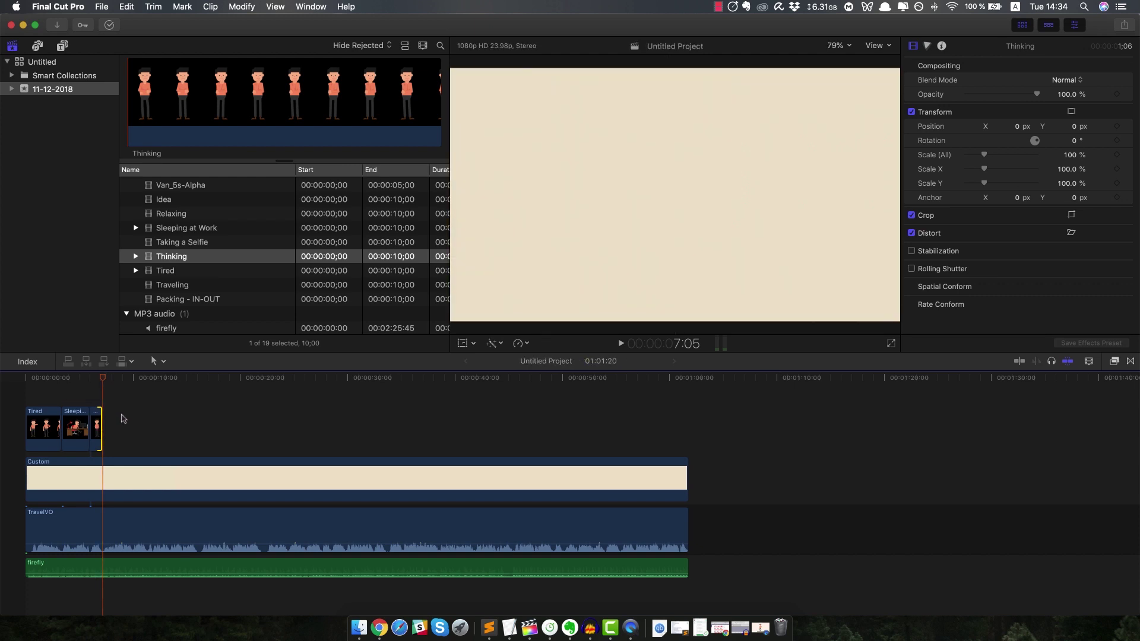
Place the Idea clip directly after Thinking and trim its end to 11:09.
scroll(188, 266, "up", 3)
left_click(160, 245)
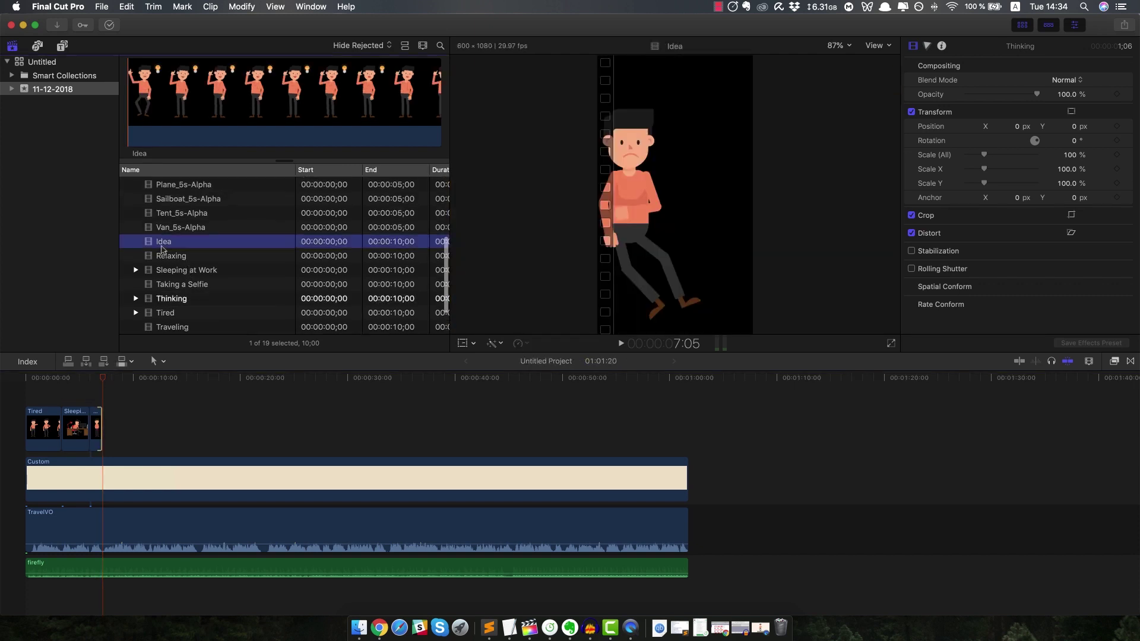
left_click_drag(159, 246, 111, 436)
left_click(148, 382)
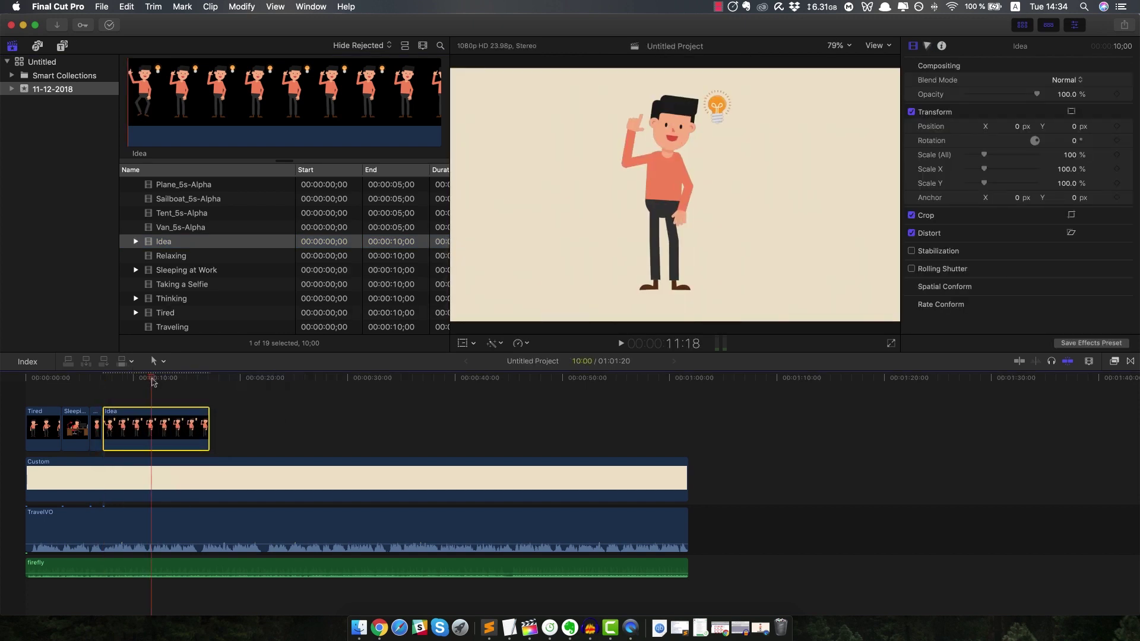
left_click_drag(207, 425, 146, 424)
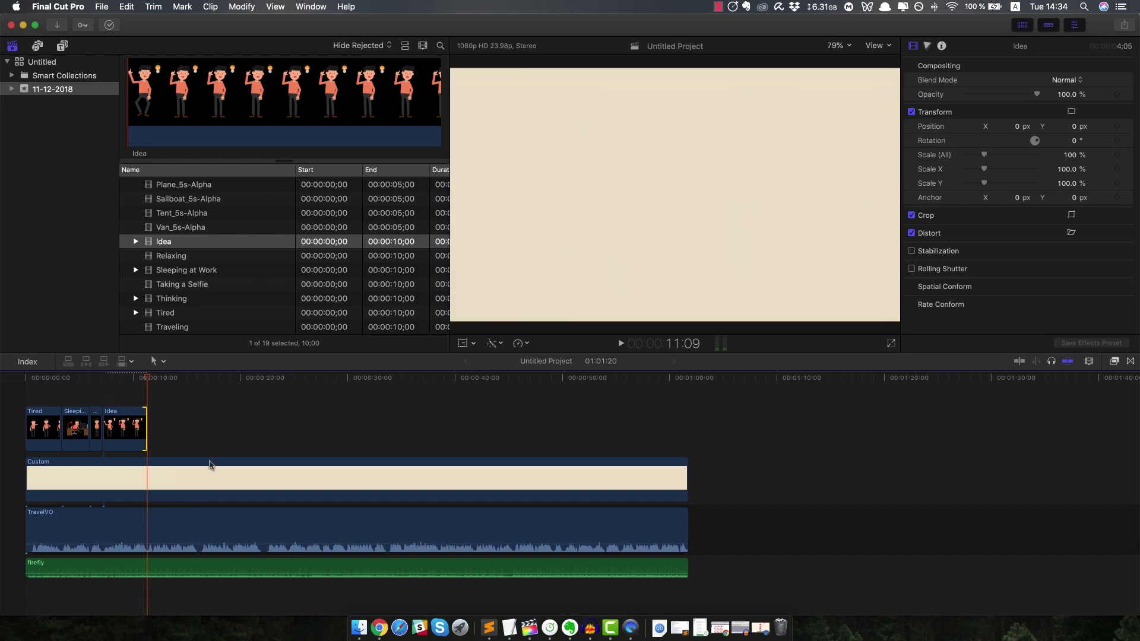
Find the Traveling clip in the event's media list and preview its animation.
scroll(233, 265, "down", 3)
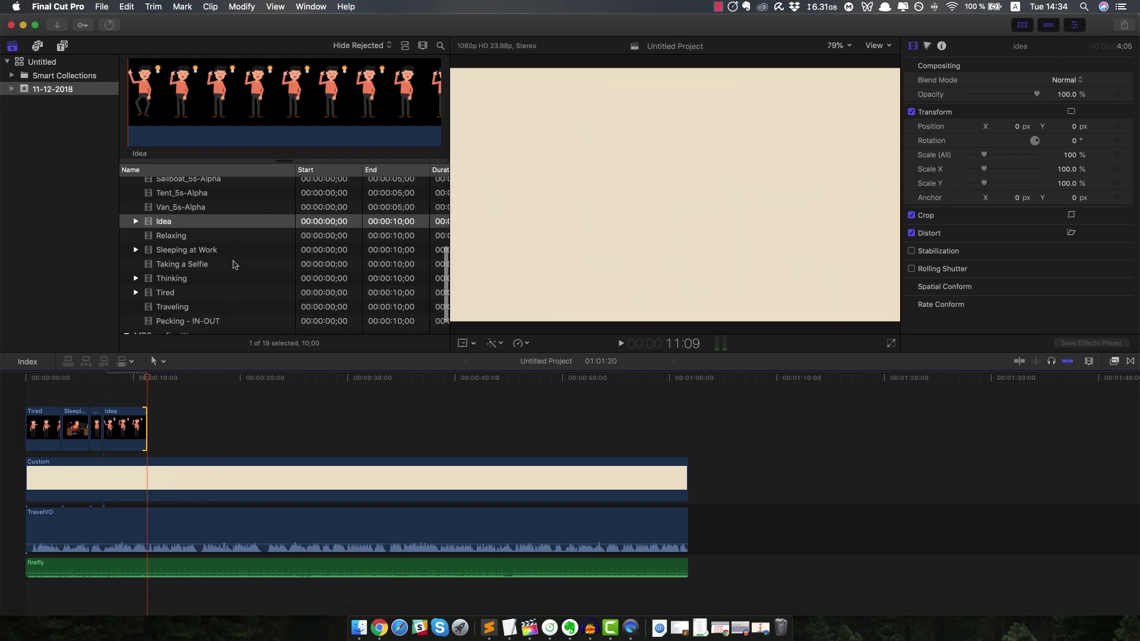
left_click(167, 286)
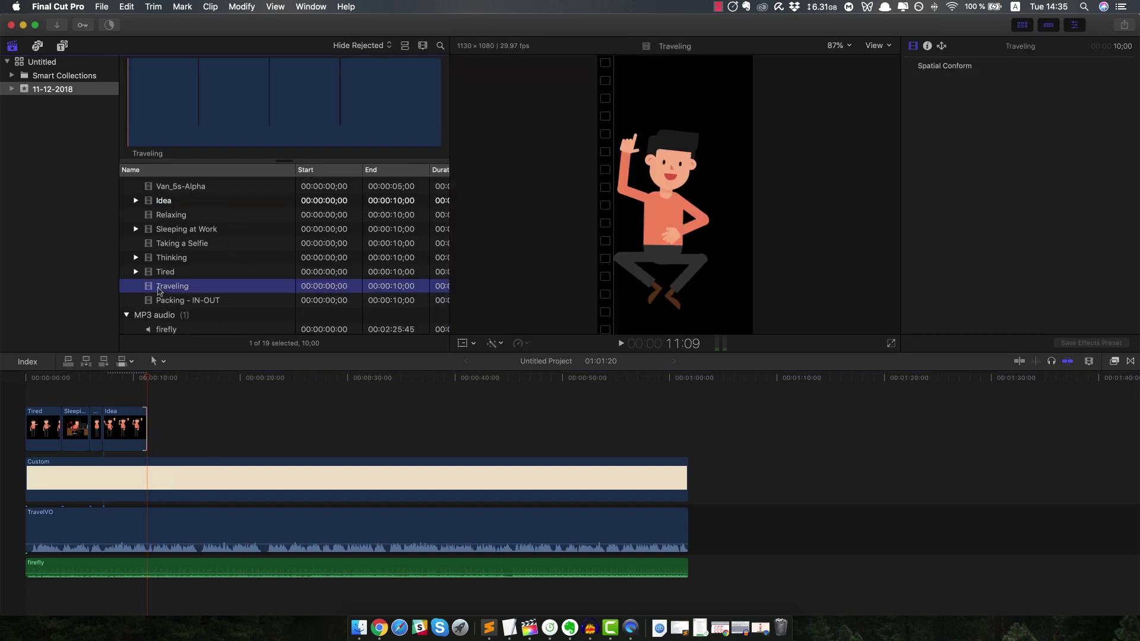
scroll(202, 303, "down", 5)
scroll(192, 303, "up", 5)
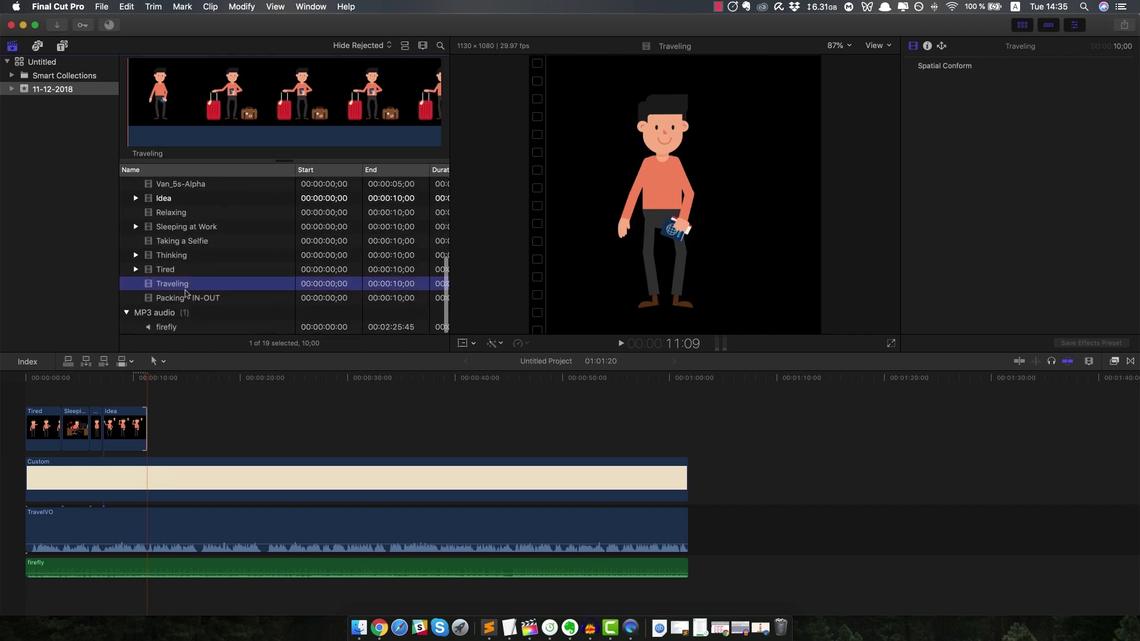
left_click(181, 271)
left_click(178, 284)
left_click(622, 344)
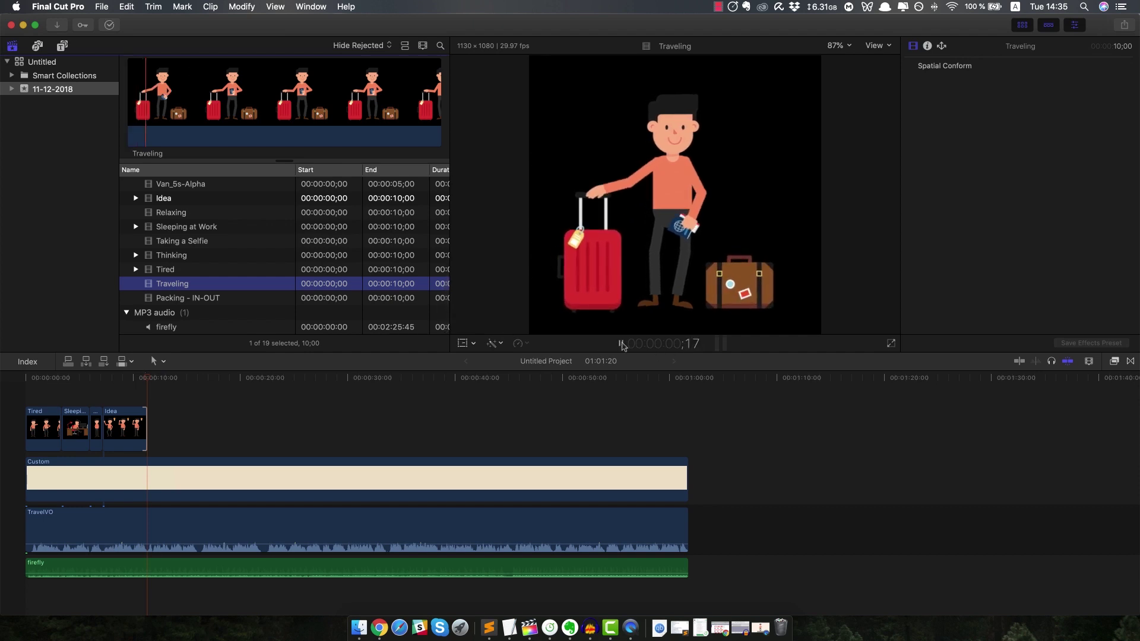
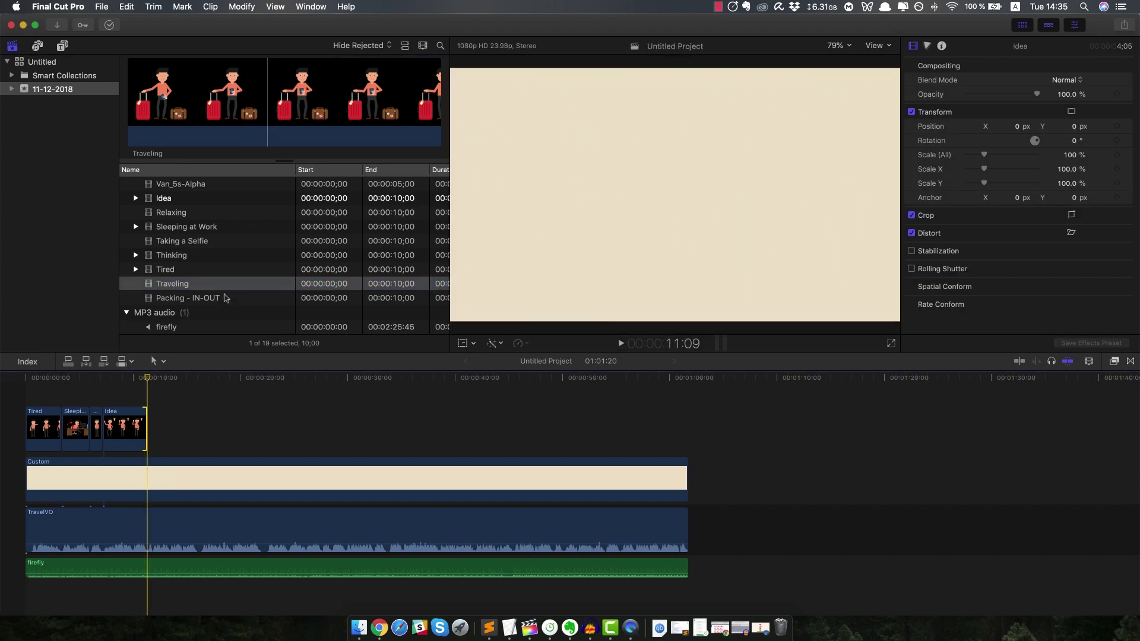
Play the narration on to 16:05, shorten the Idea clip to 3:00 and place the Traveling clip directly after it.
key("space")
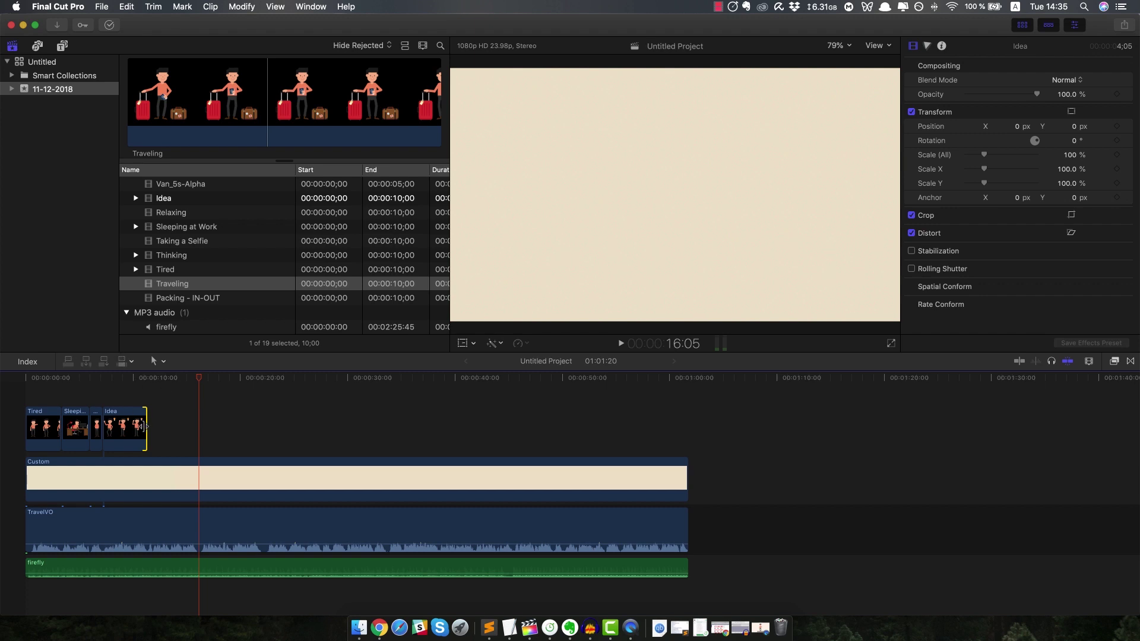
left_click_drag(146, 426, 134, 426)
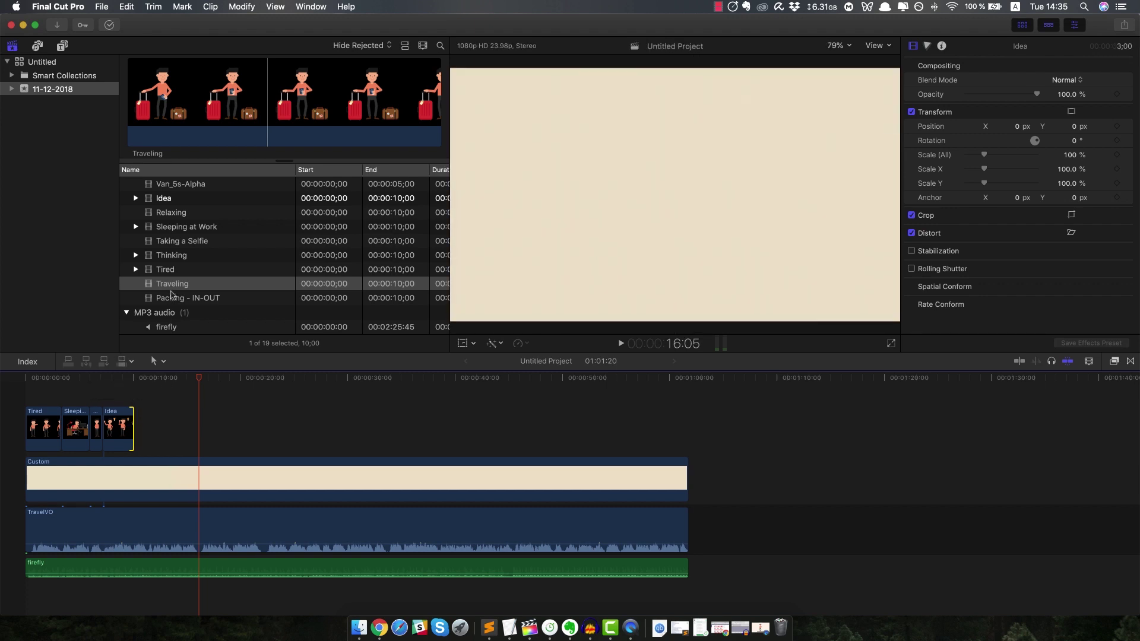
left_click_drag(170, 285, 139, 441)
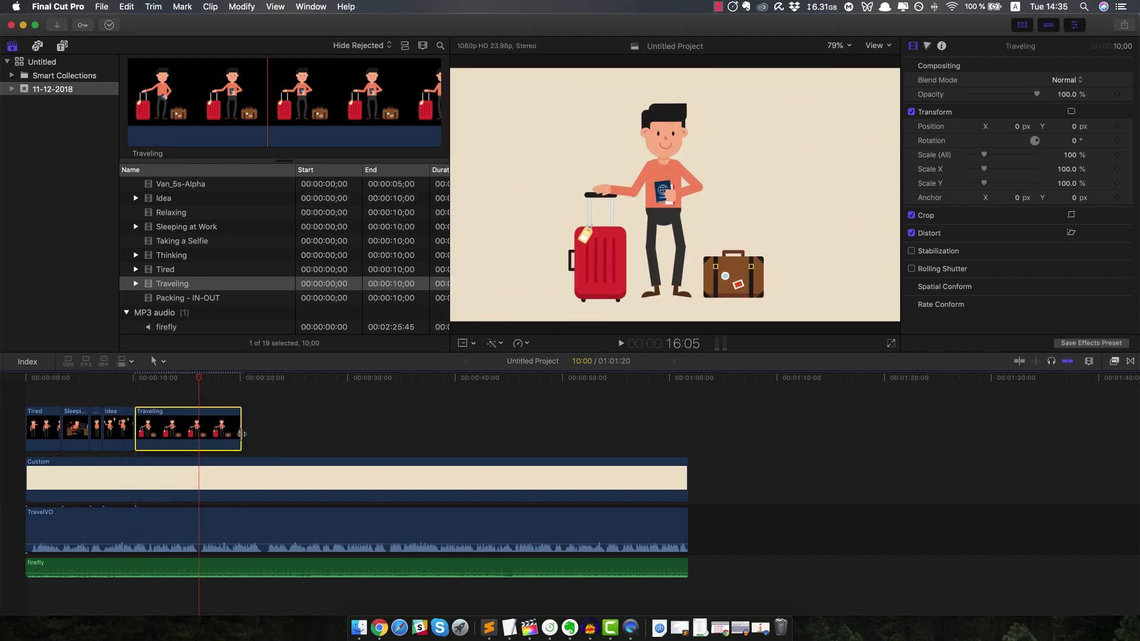
Shorten the Traveling clip to 2:01 and place the Packing - IN-OUT clip directly after it.
left_click_drag(241, 438, 155, 434)
left_click(147, 380)
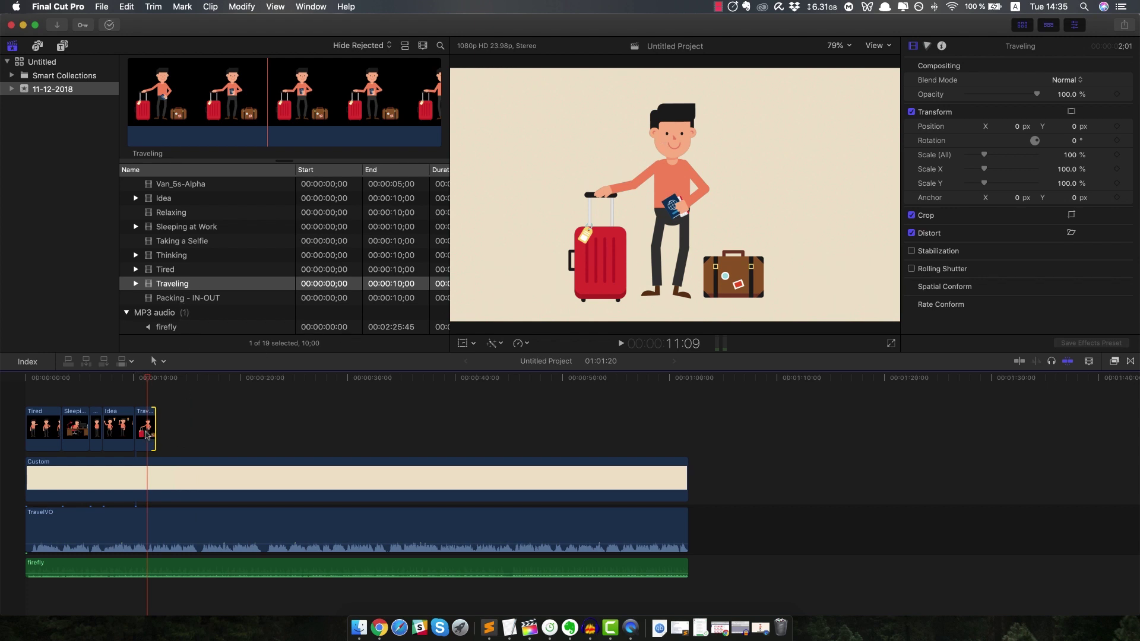
left_click(189, 302)
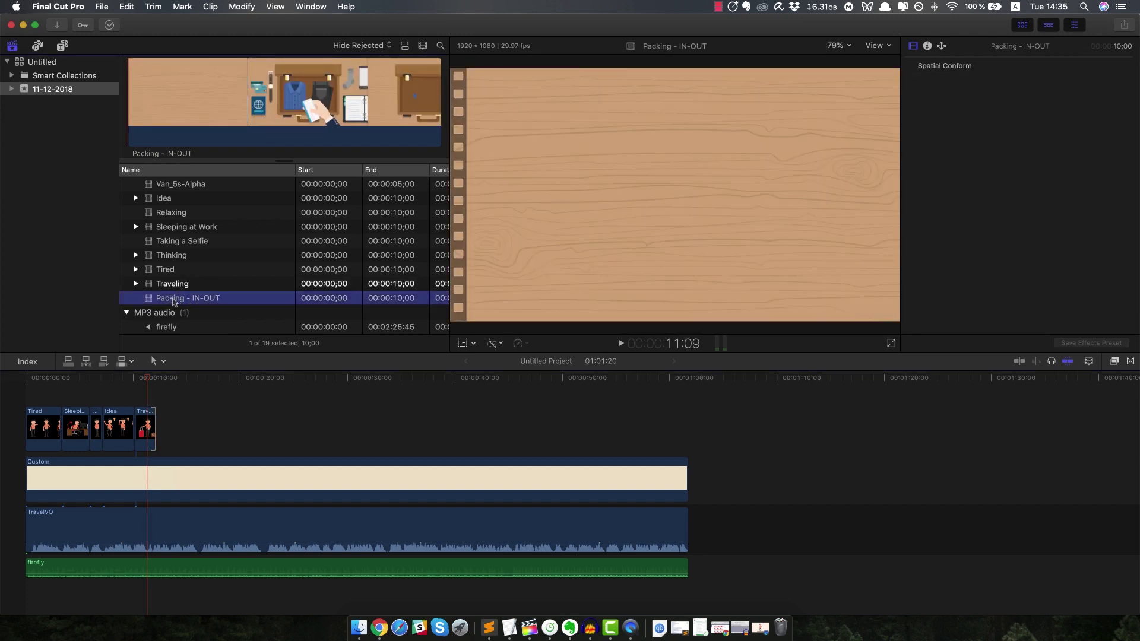
left_click_drag(173, 302, 168, 437)
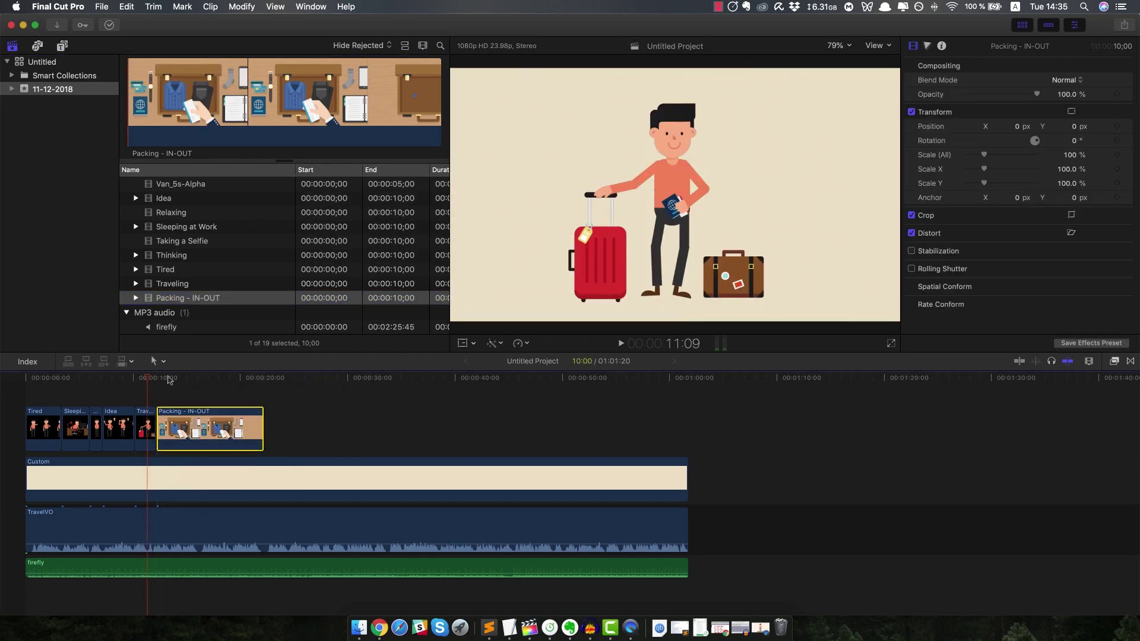
Preview the packing animation, shorten the Packing - IN-OUT clip to 4:00 and play the narration on to 21:00.
left_click(170, 378)
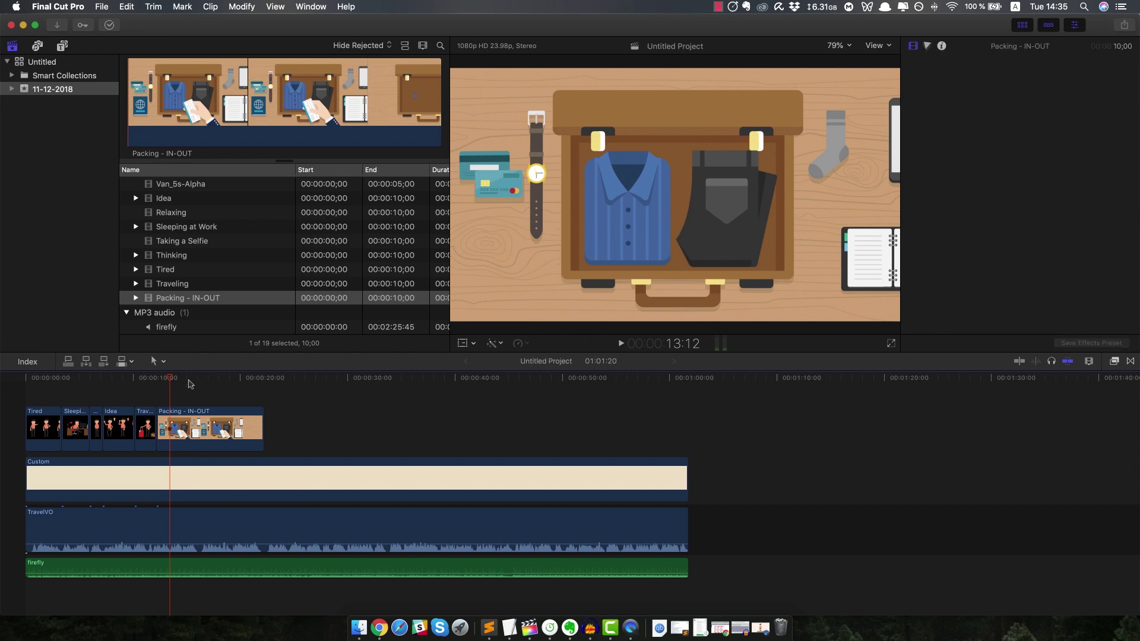
left_click_drag(188, 383, 201, 384)
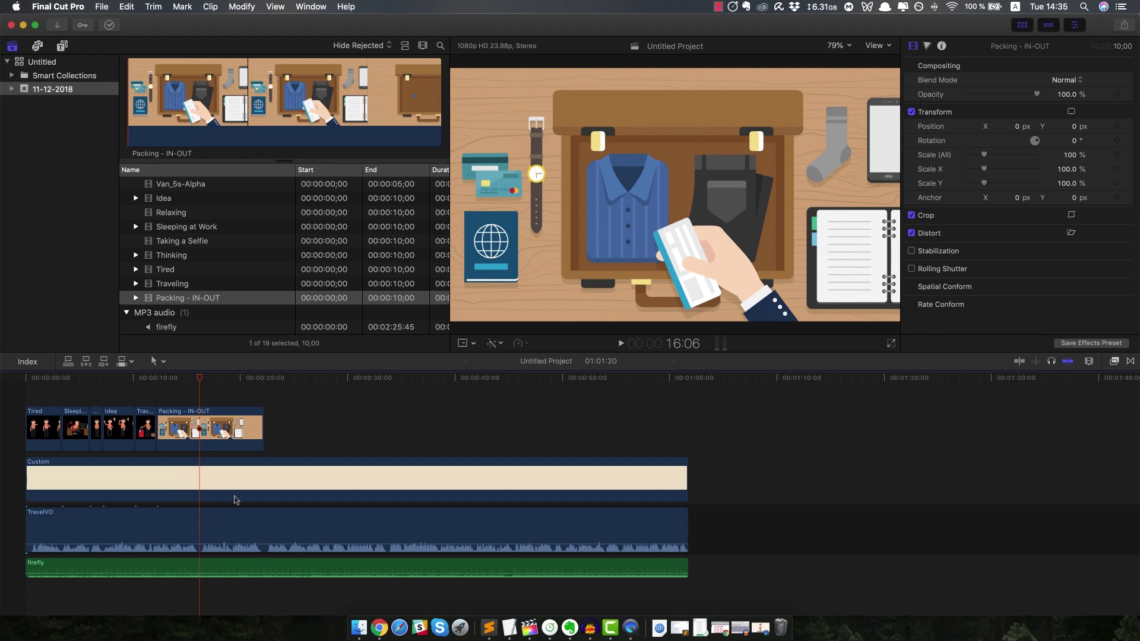
left_click_drag(262, 439, 200, 440)
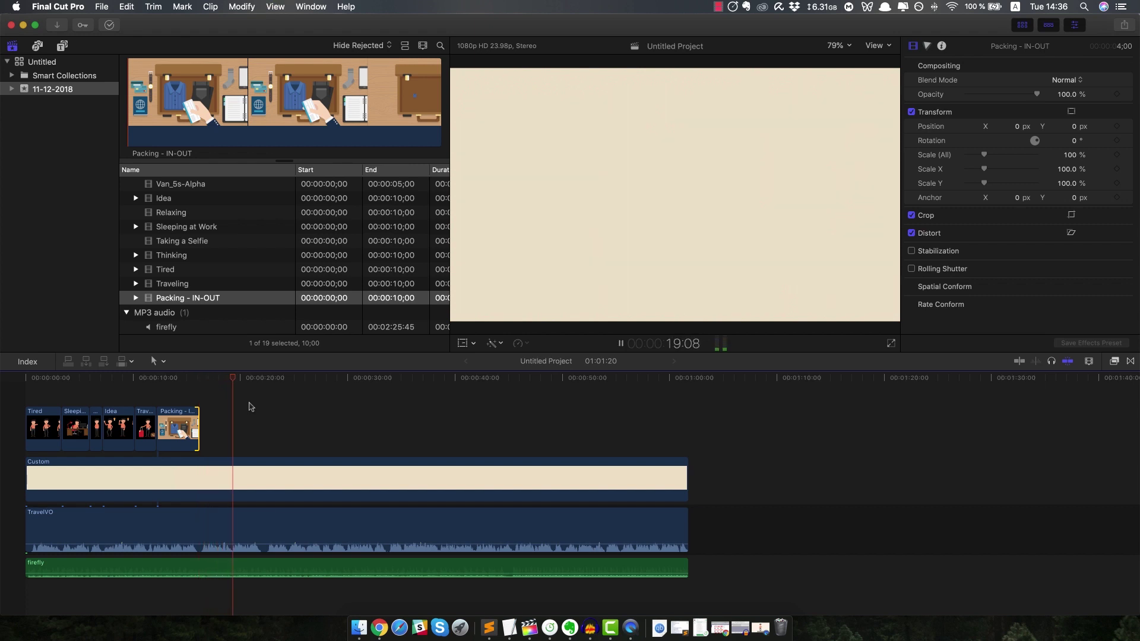
key("space")
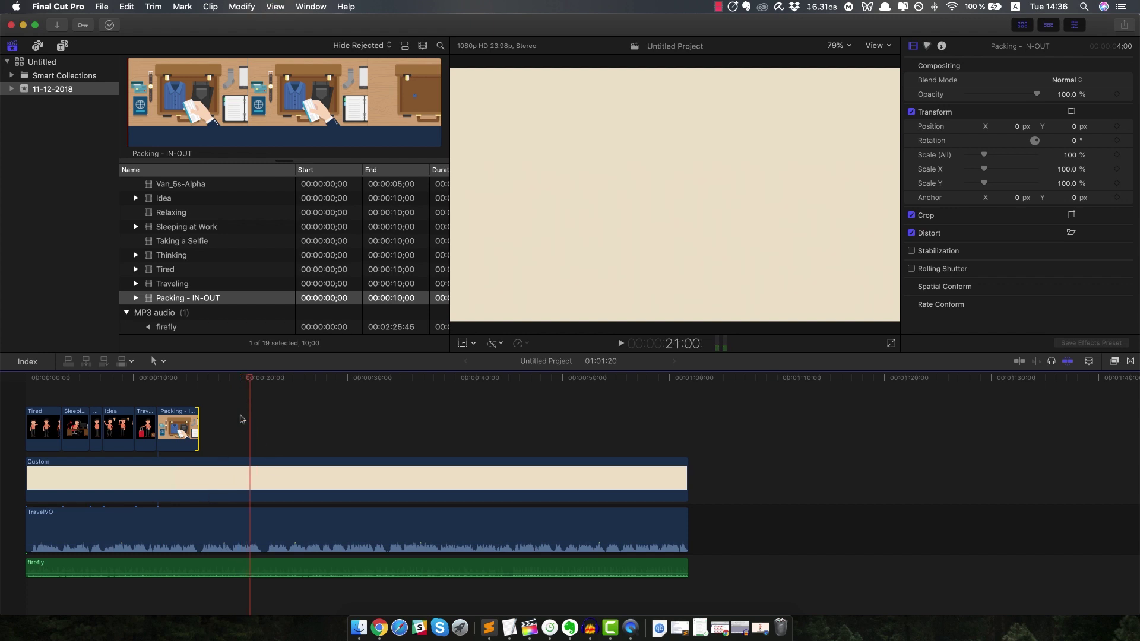
Find the Van_5s-Alpha clip in the event's media list and place it directly after the Packing - IN-OUT clip.
scroll(201, 266, "up", 4)
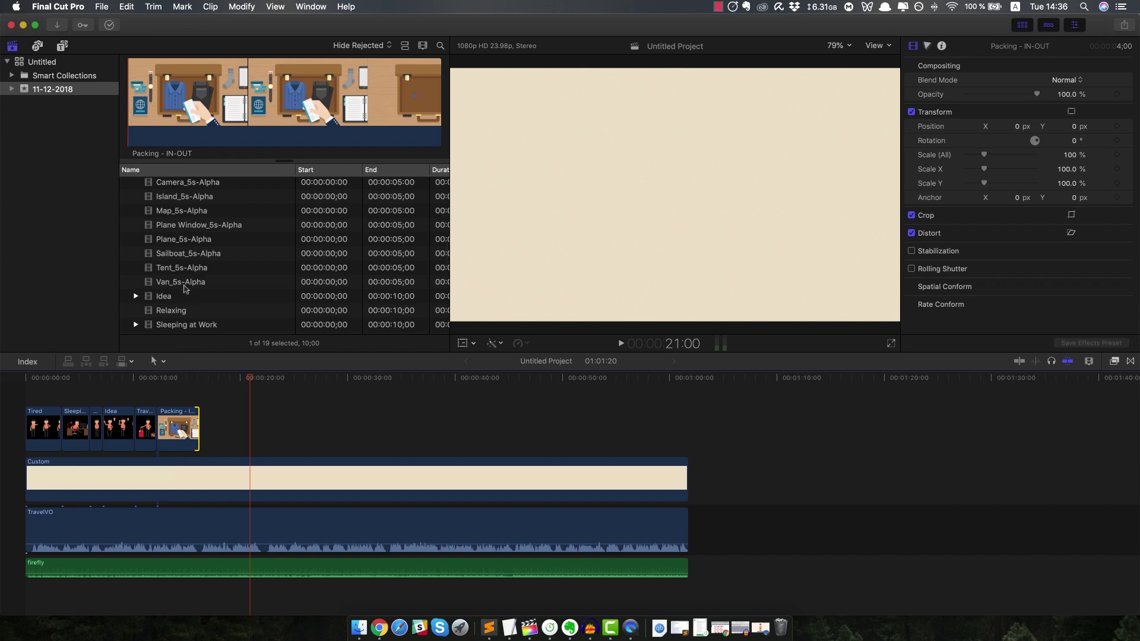
left_click(179, 282)
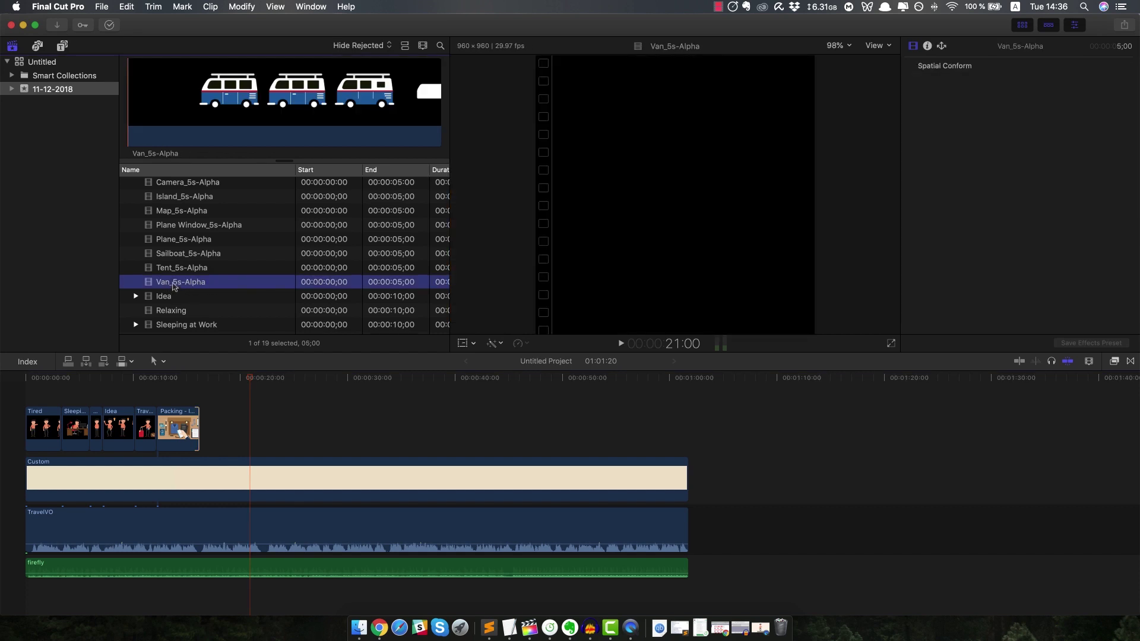
left_click_drag(174, 287, 234, 452)
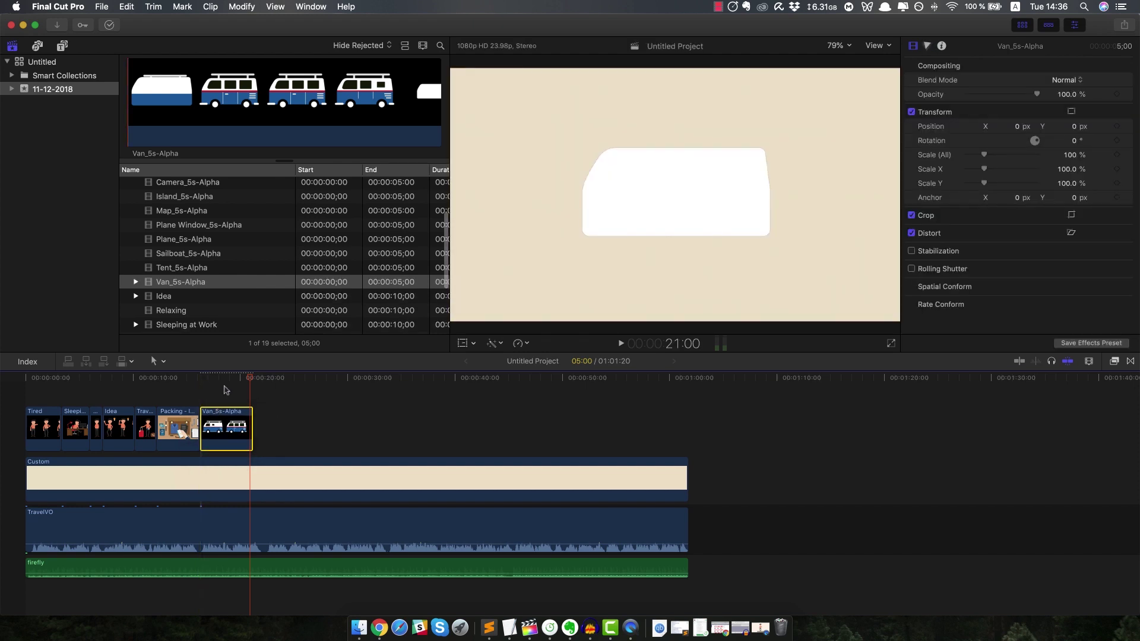
At 18:12, scale the van clip down to 62% and raise it to a Y position of 160 px.
left_click(225, 389)
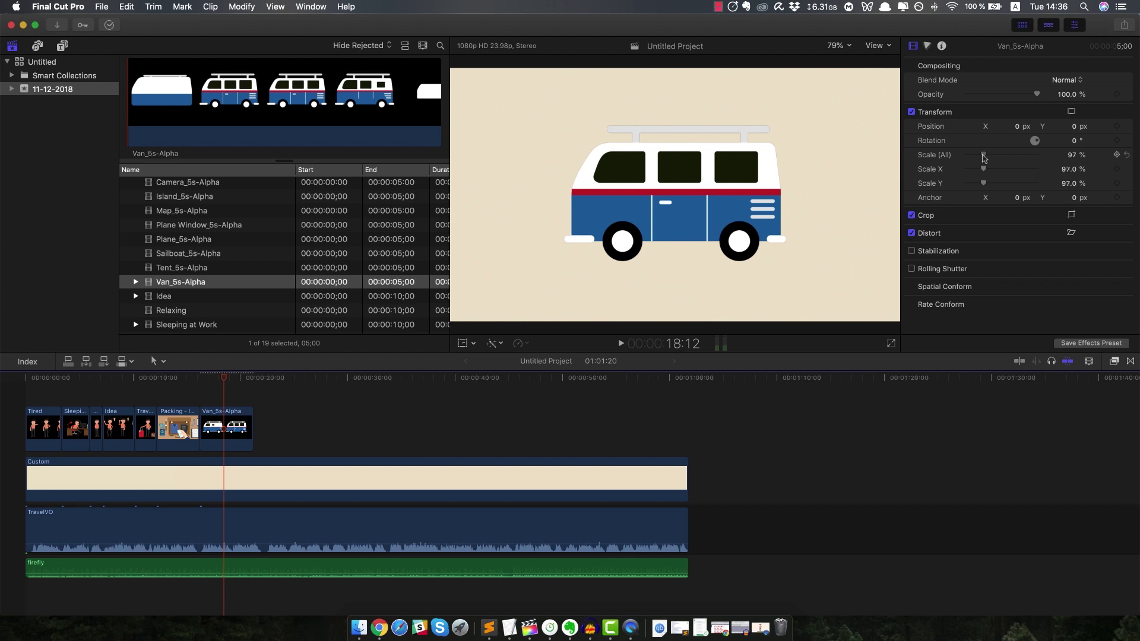
left_click_drag(985, 158, 979, 158)
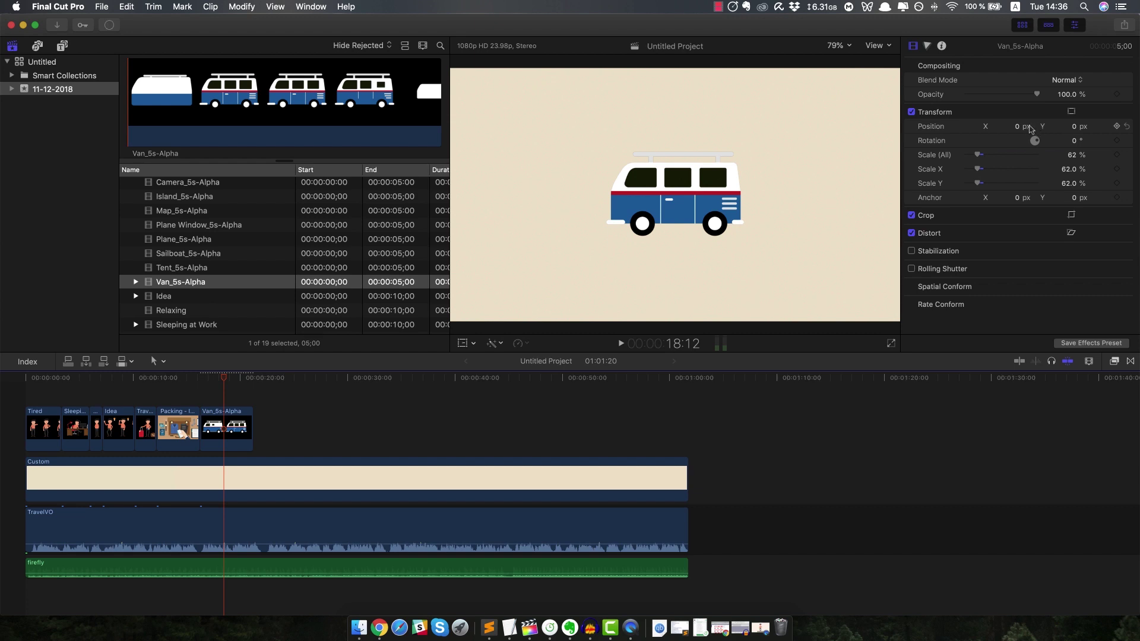
left_click_drag(1074, 122, 1074, 122)
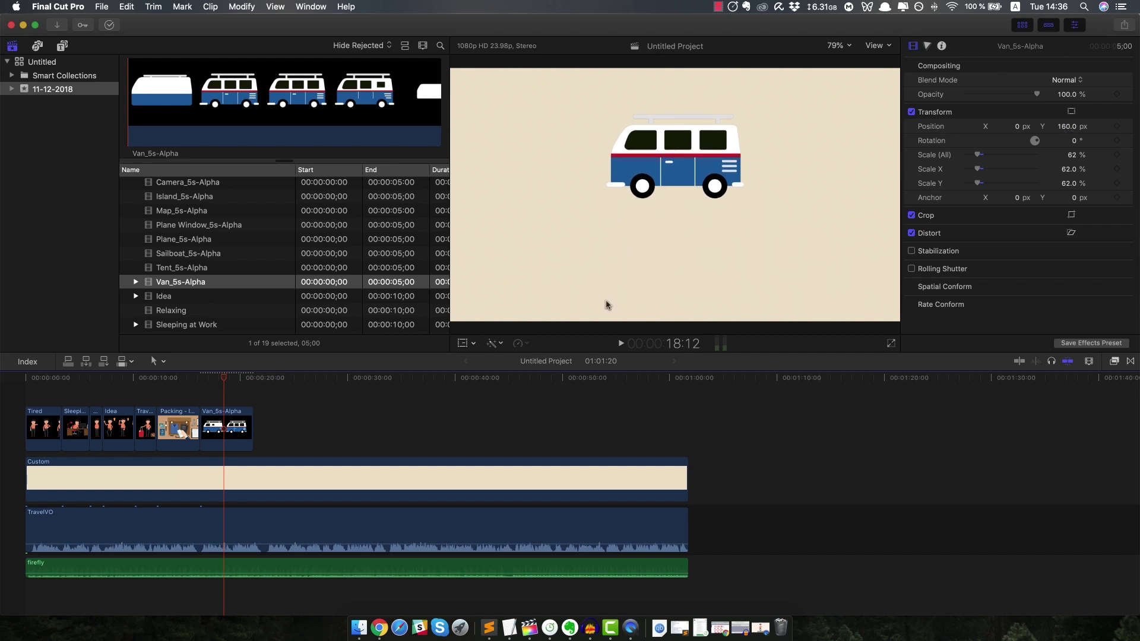
left_click(40, 152)
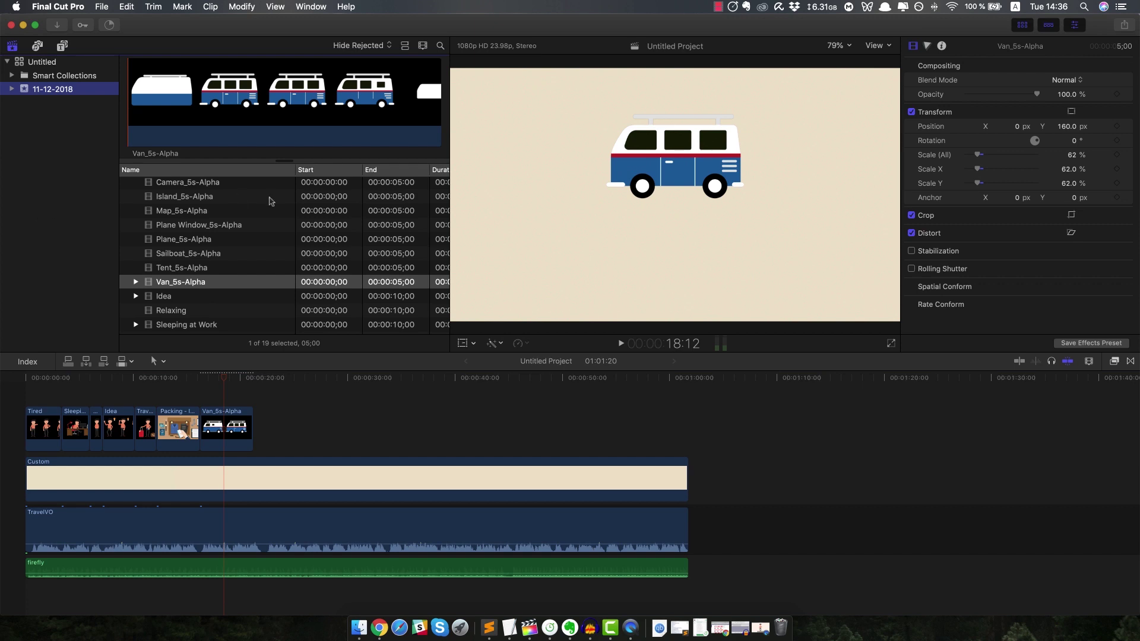
Add the Fade title from the Build In/Out titles above the van clip, spanning the van clip's full length.
left_click(62, 47)
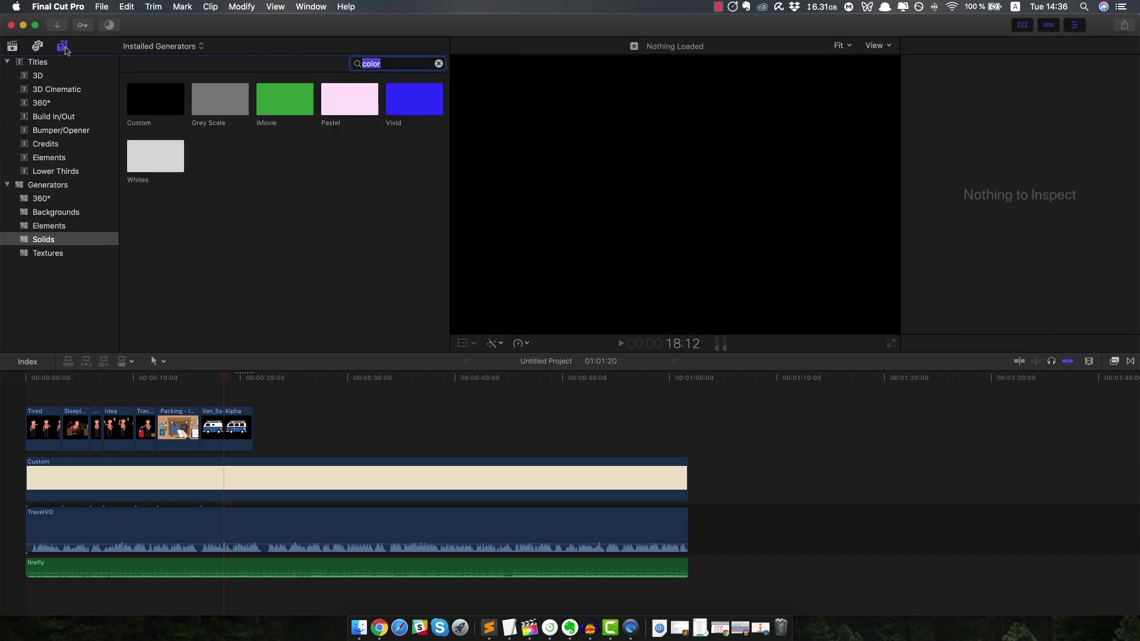
left_click(50, 144)
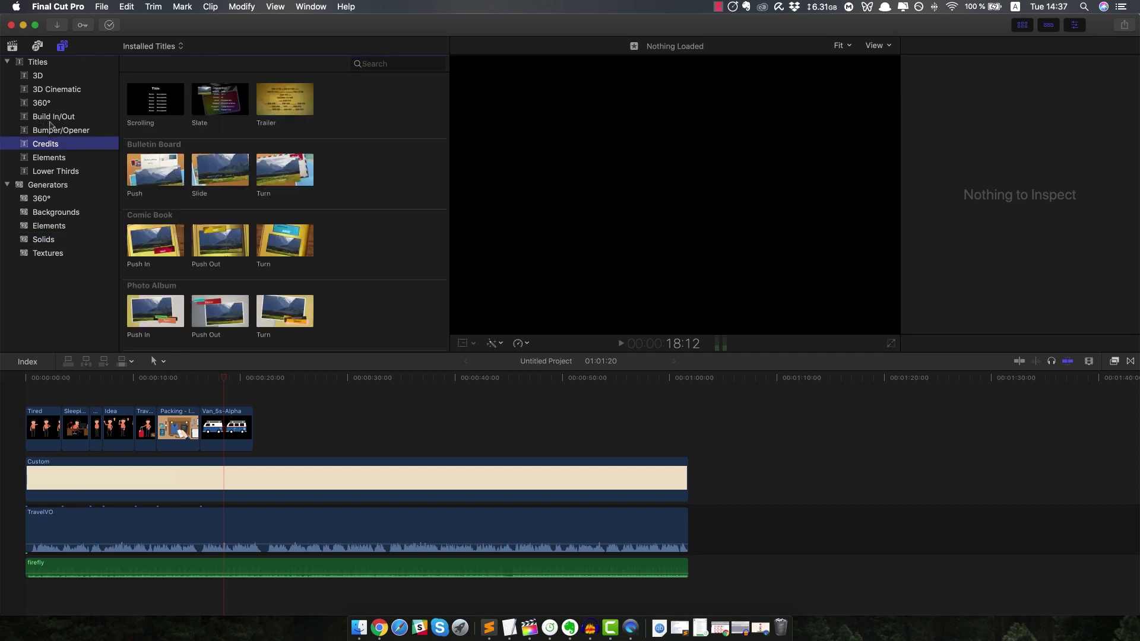
left_click(53, 117)
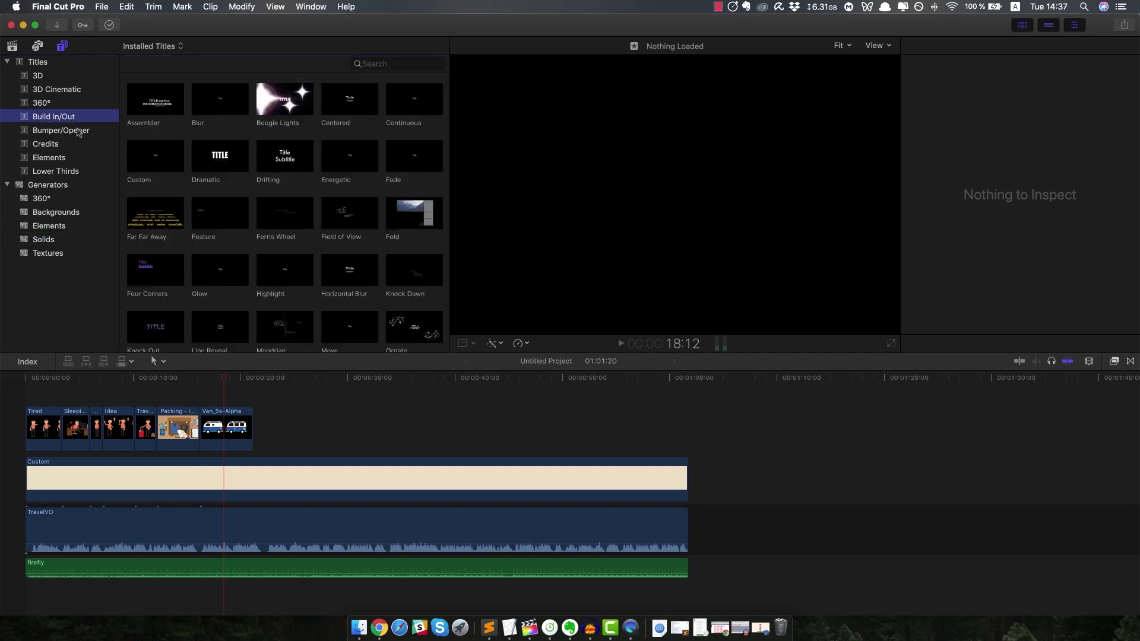
left_click(36, 62)
left_click(61, 119)
left_click(414, 166)
left_click_drag(414, 190, 206, 406)
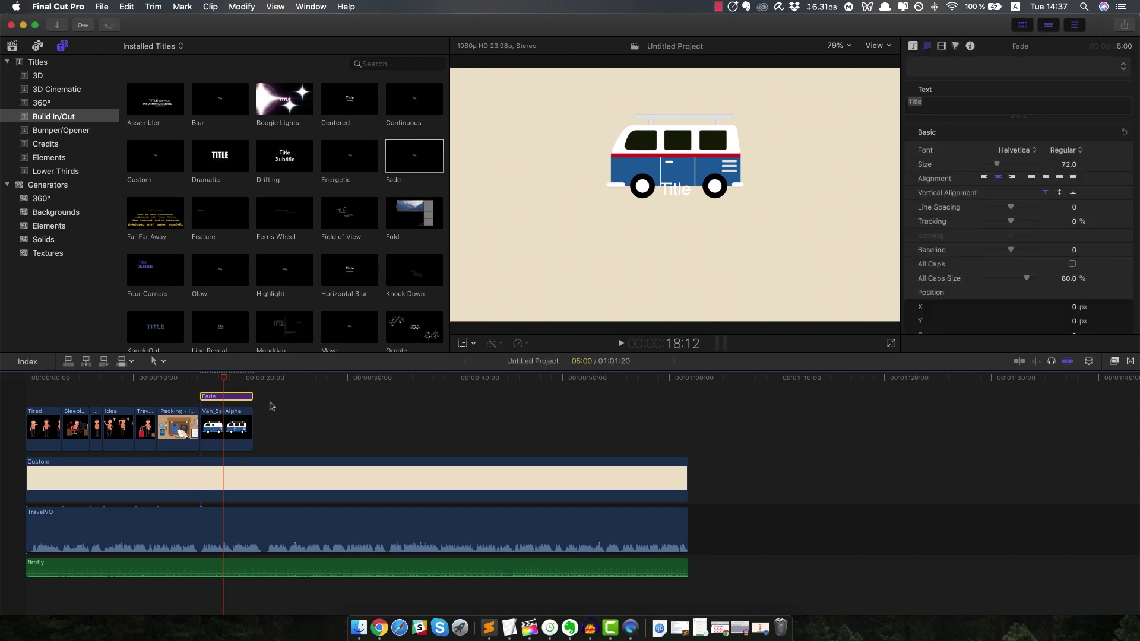
left_click_drag(201, 397, 251, 397)
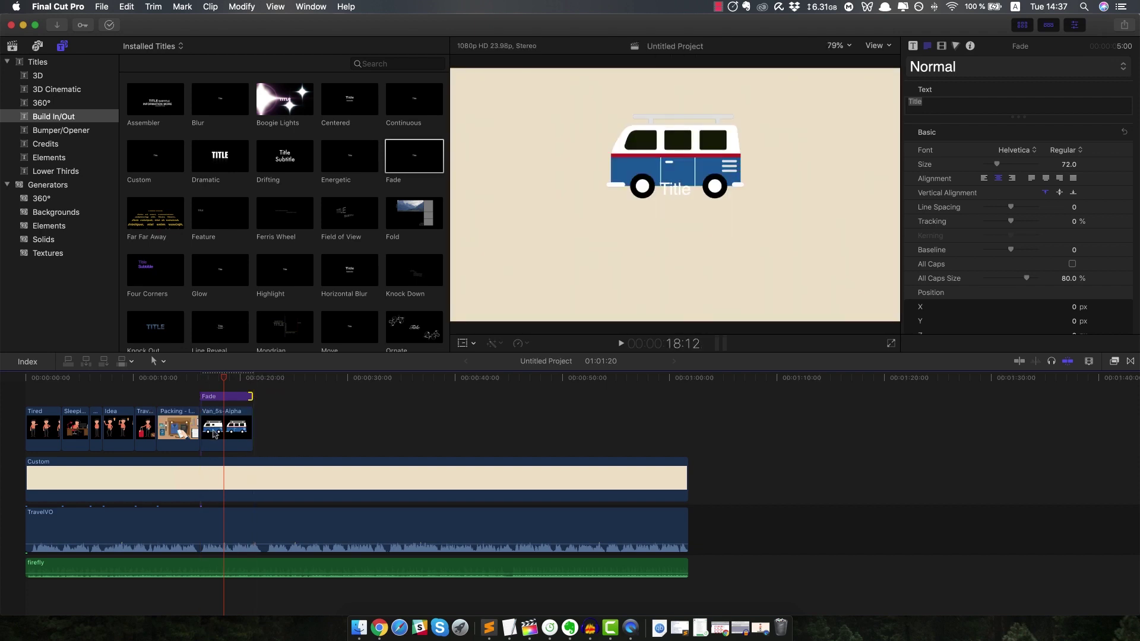
Replace the Fade title's placeholder text with "YourDreamTrips.com".
left_click(213, 434)
left_click(231, 396)
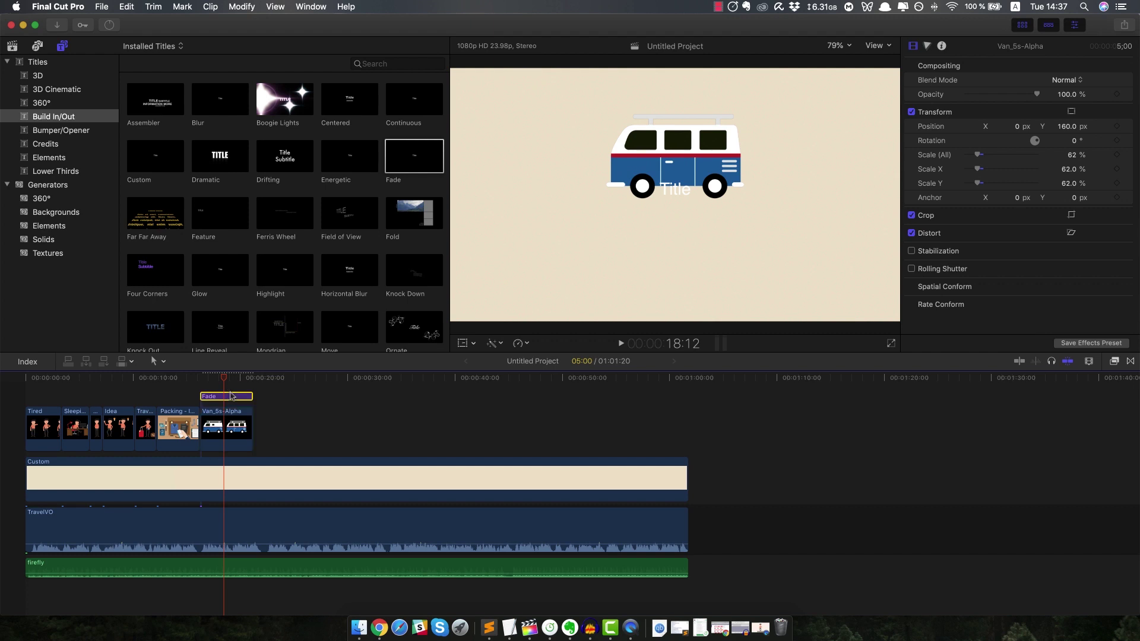
double_click(681, 189)
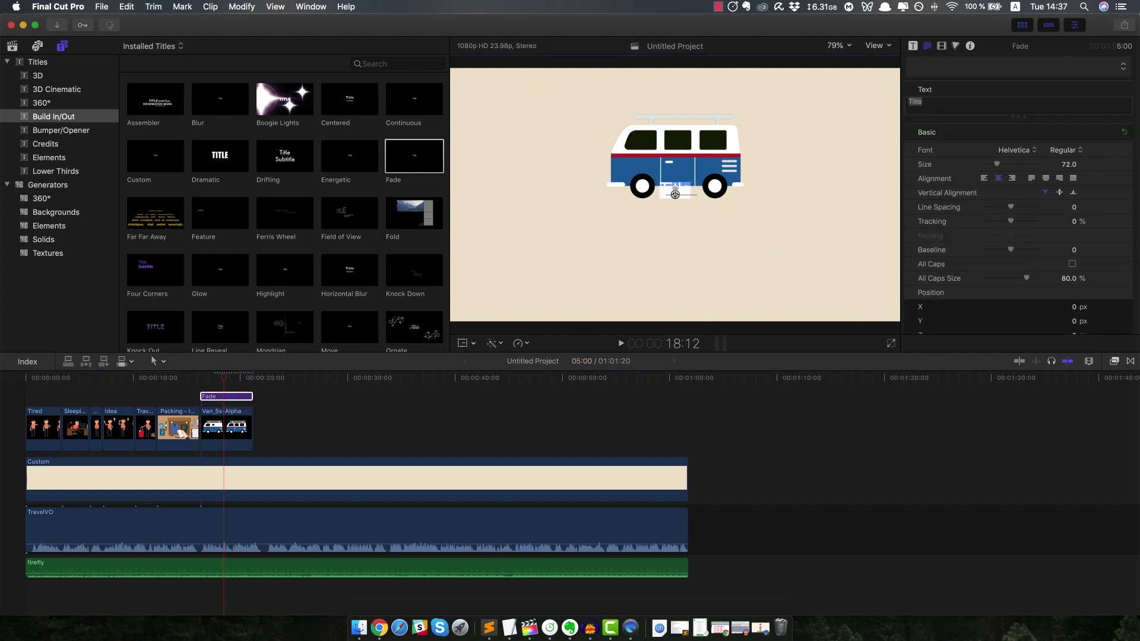
type("Your")
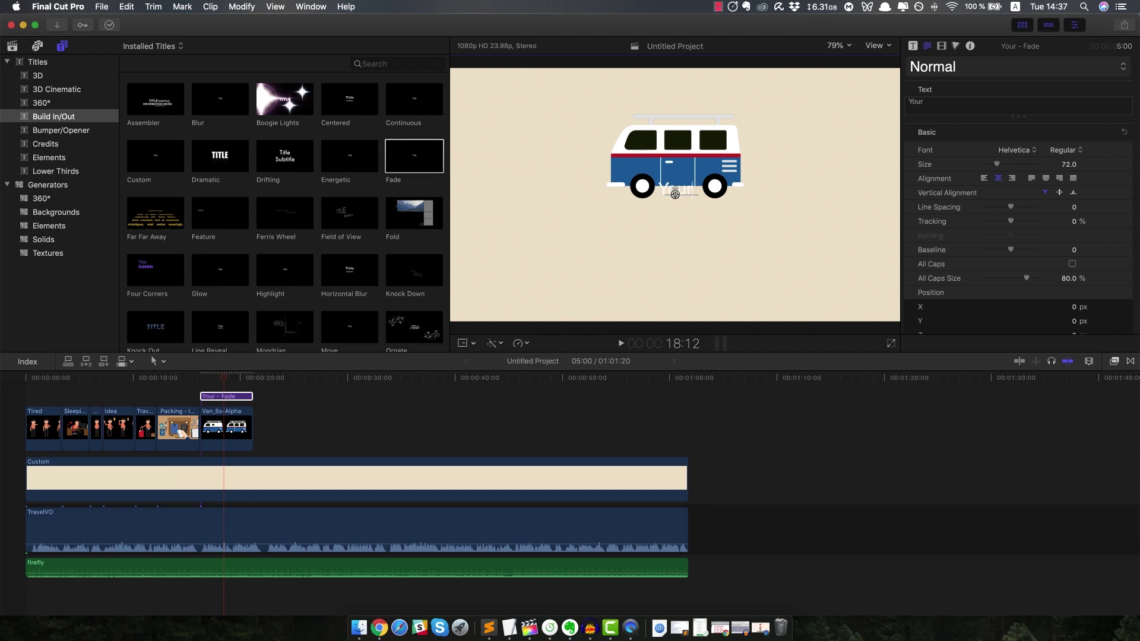
type("DreamTrips")
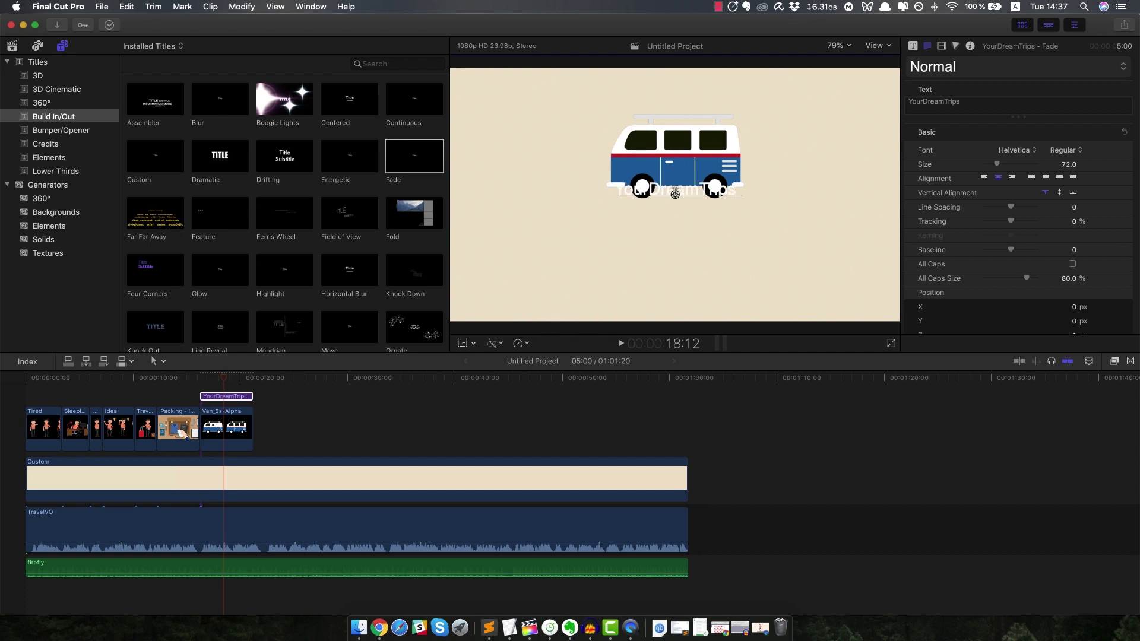
type(".com")
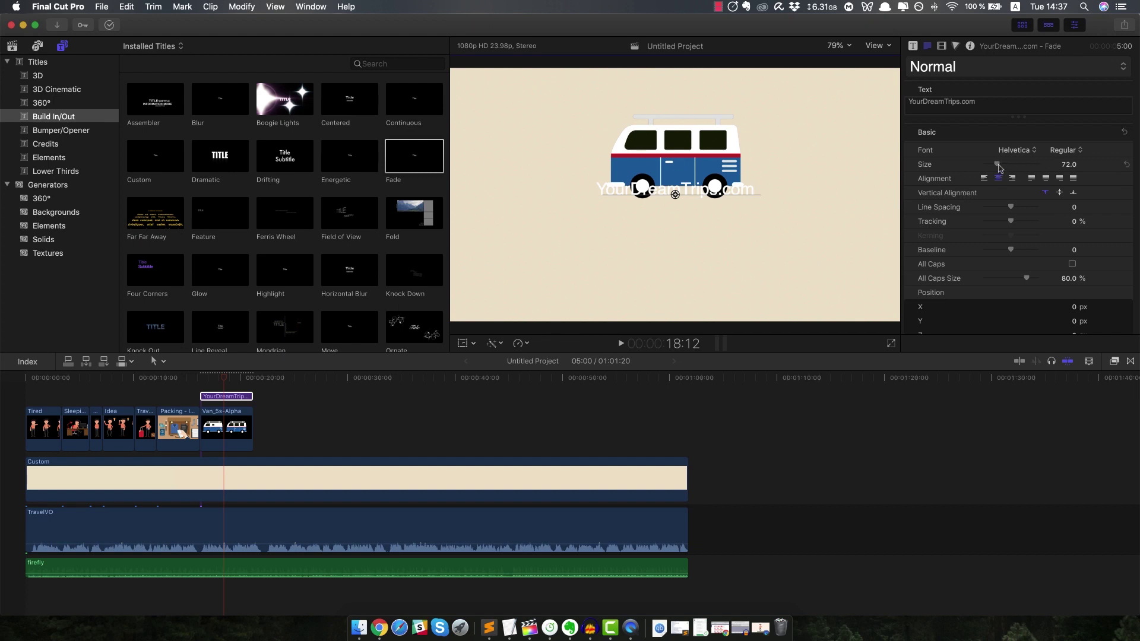
Enlarge the website title to size 113 and set its Helvetica font style to Bold.
left_click_drag(999, 167, 1008, 167)
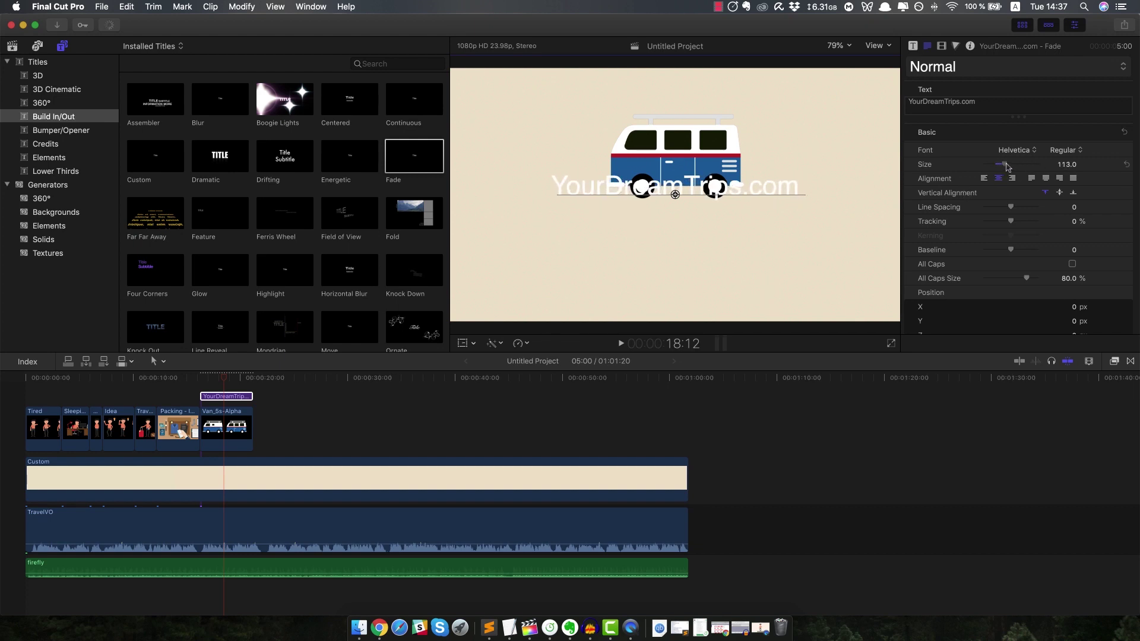
left_click(1067, 150)
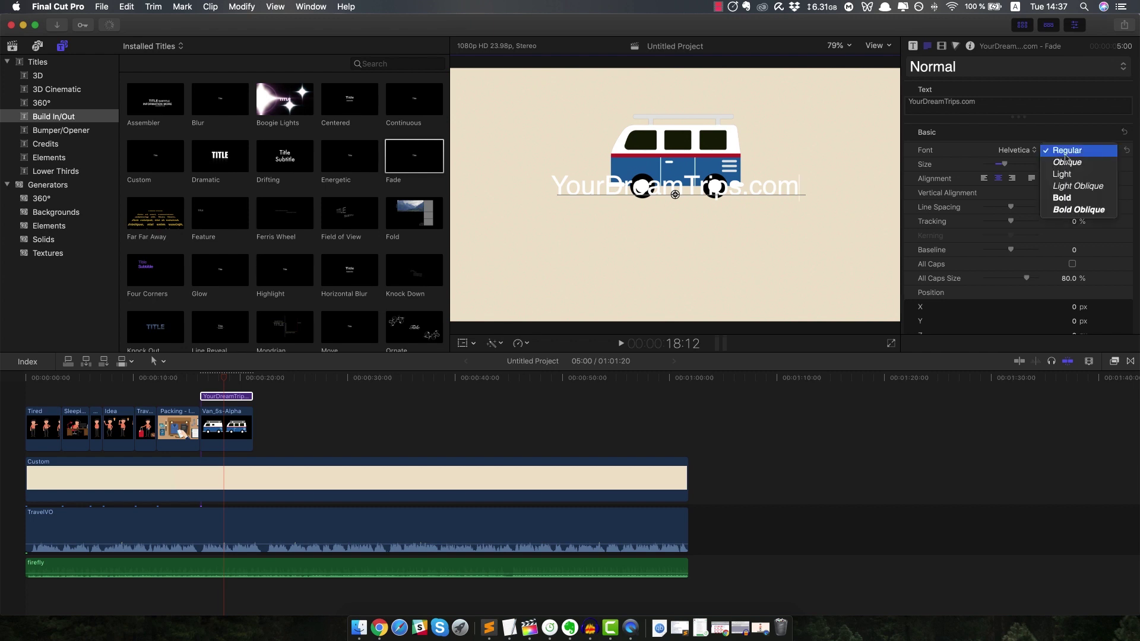
left_click(1072, 201)
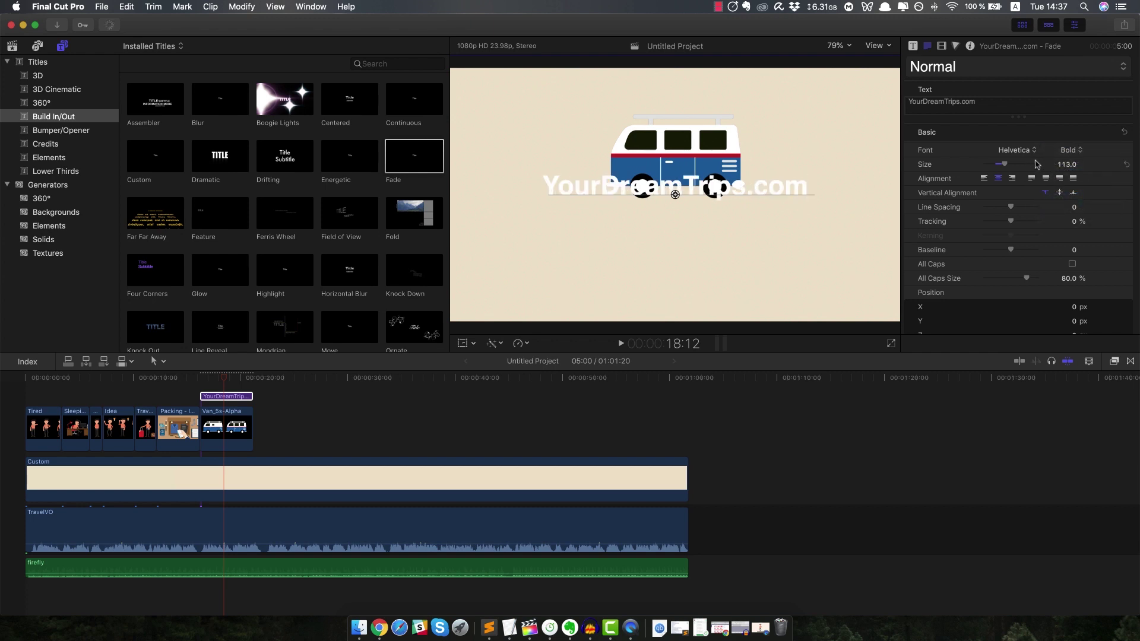
Leave text editing and move the website title below the van, to about X 3.42 px and Y -126.78 px.
double_click(747, 176)
type("a")
key("BackSpace")
key("Escape")
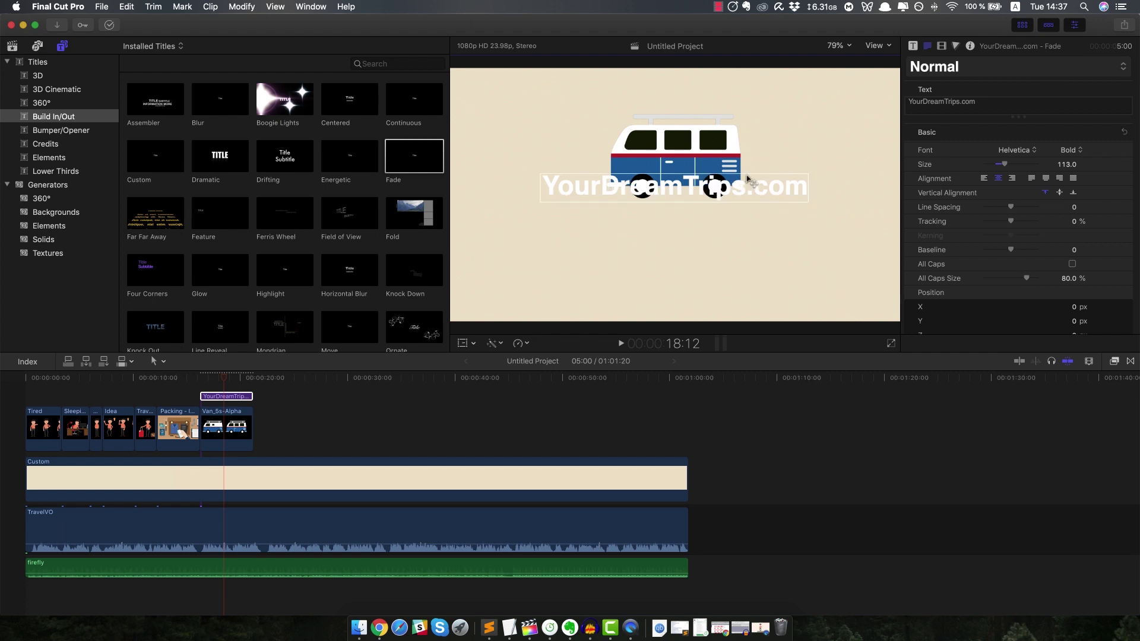
left_click_drag(680, 188, 680, 240)
Change the website title's face color to black.
scroll(1004, 243, "down", 5)
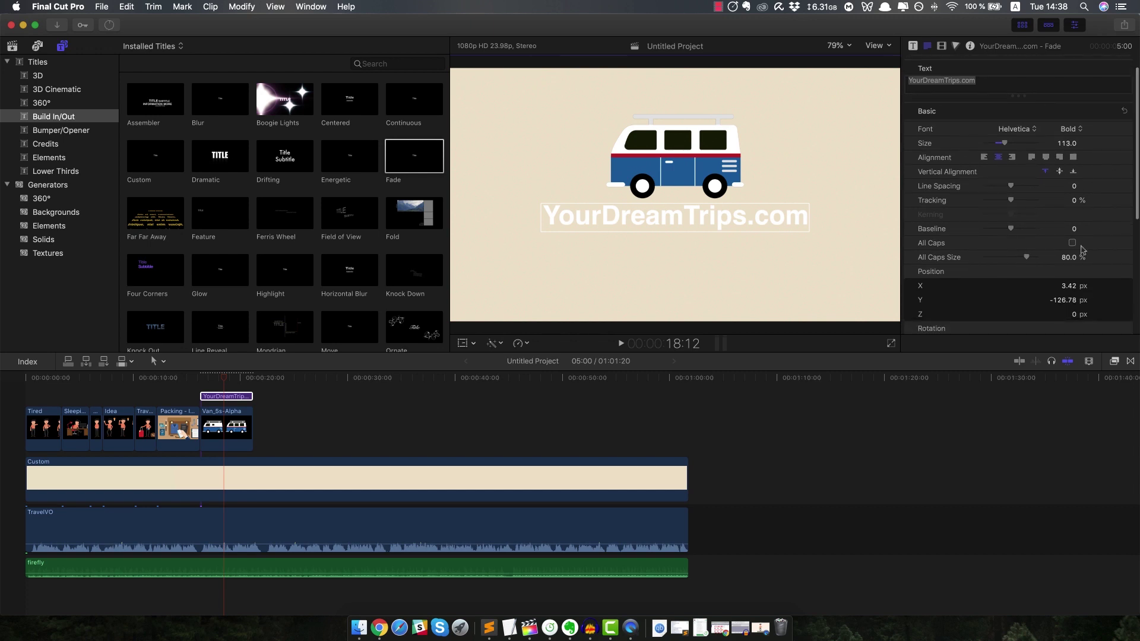
scroll(1023, 252, "down", 8)
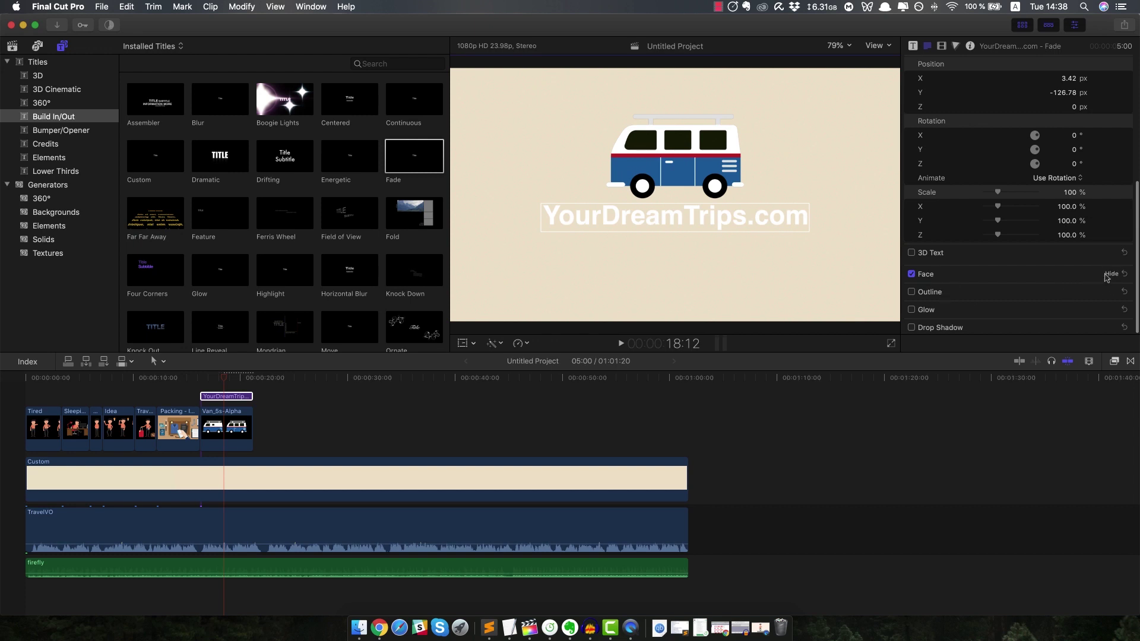
left_click(1108, 274)
scroll(1064, 297, "down", 1)
left_click(1066, 300)
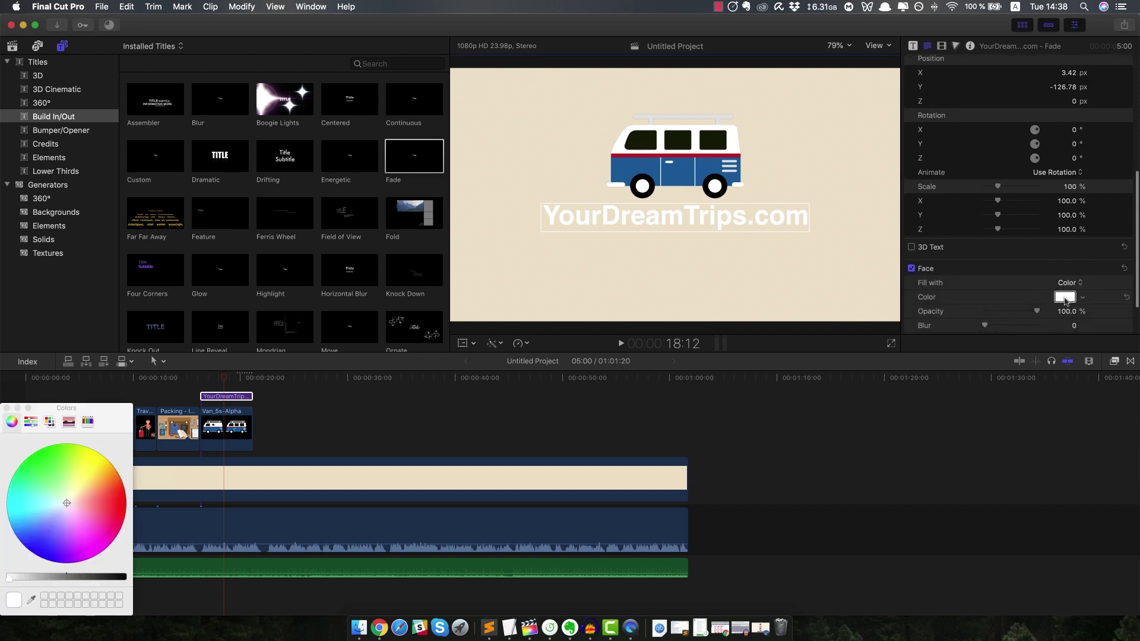
left_click_drag(62, 577, 170, 585)
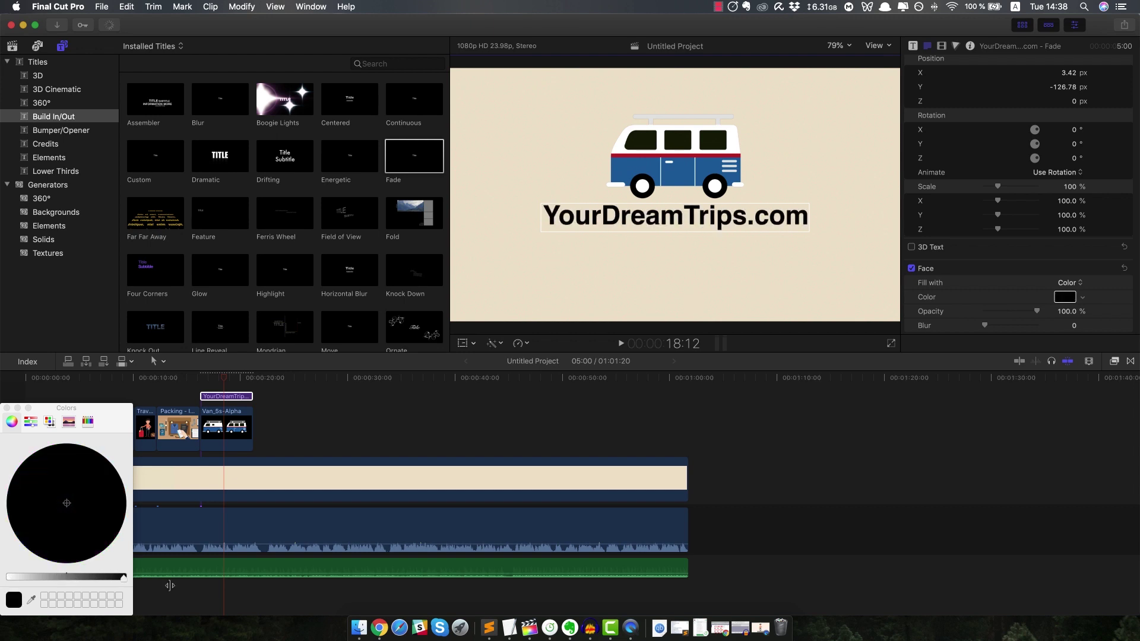
left_click(7, 408)
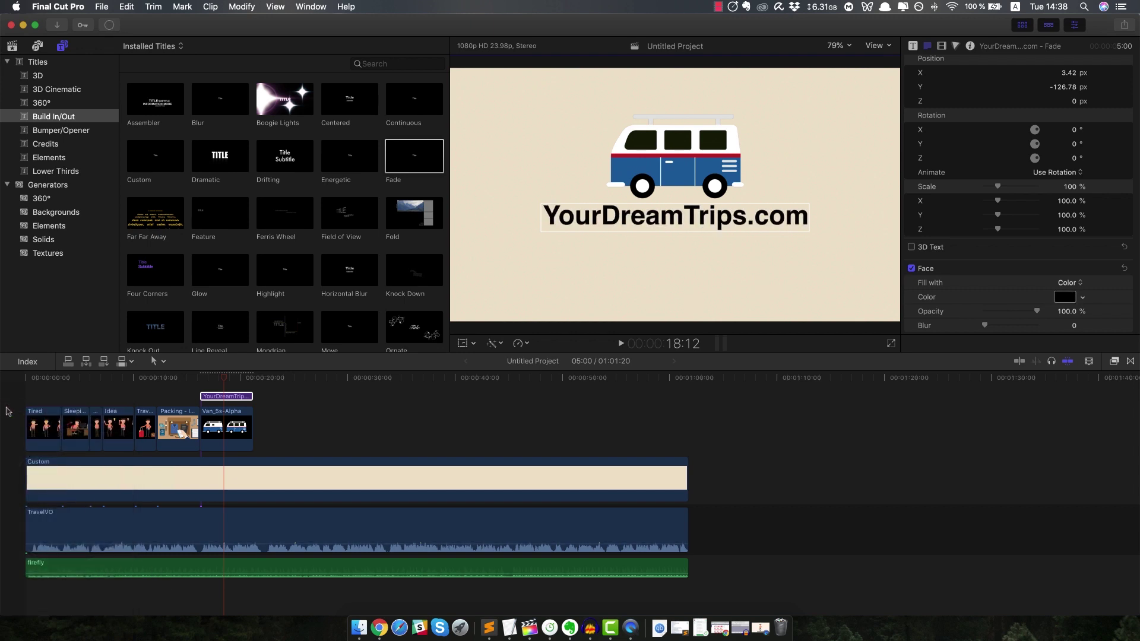
Scrub through the end of the van and title section to 21:06 and return the playhead to the timeline's start.
left_click(245, 380)
left_click_drag(246, 383, 251, 383)
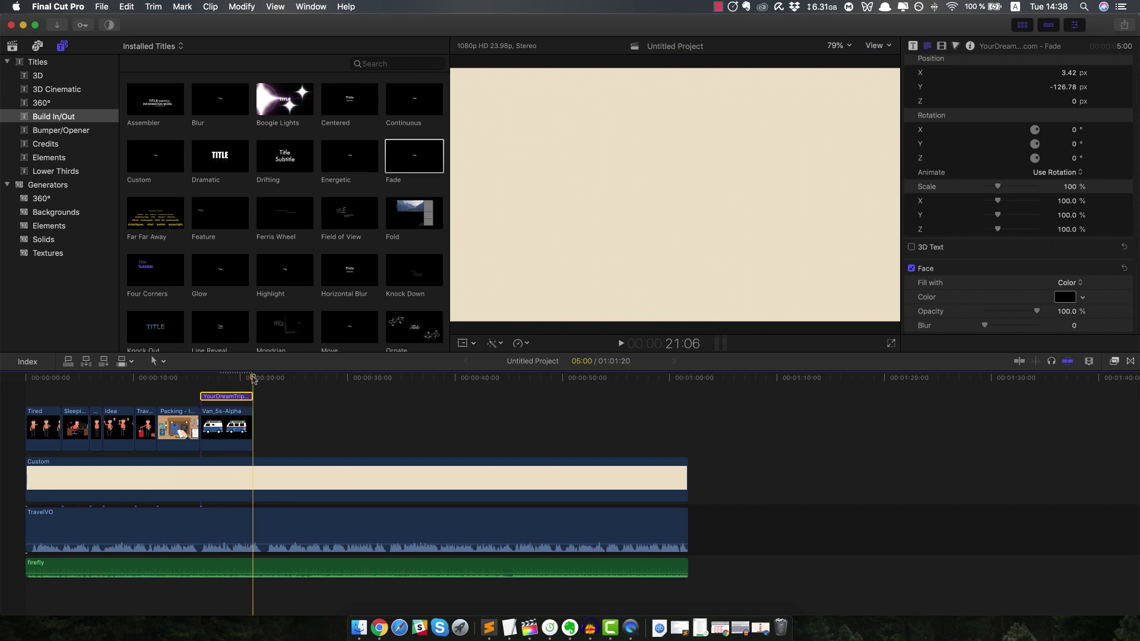
left_click_drag(253, 380, 3, 382)
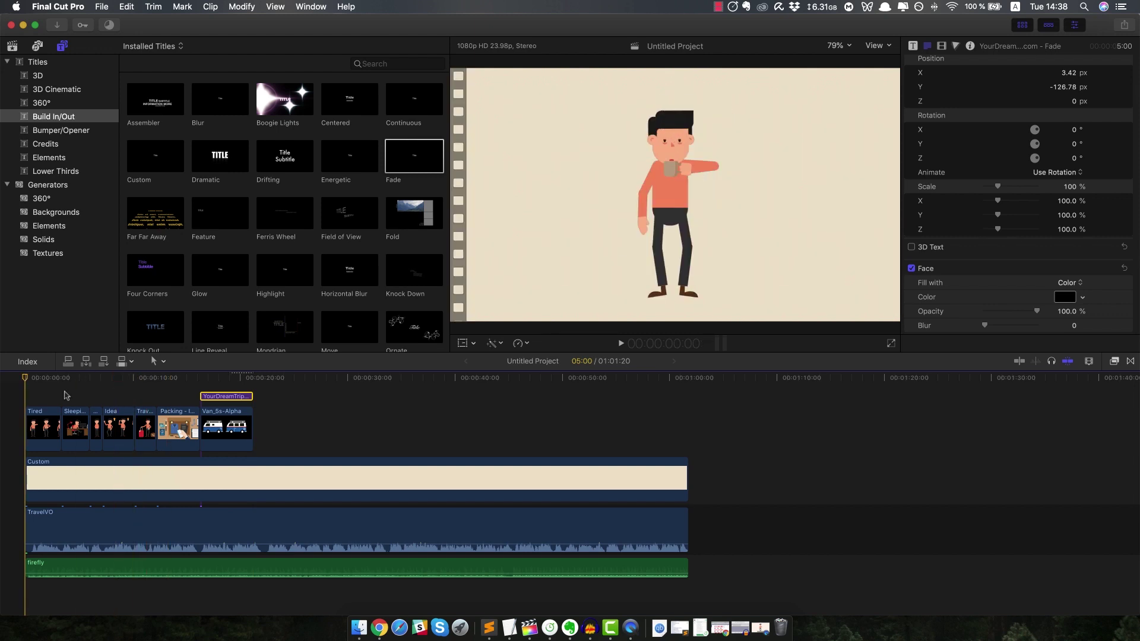
Play the assembled sequence from its start to 21:22 and select the beige background clip.
key("space")
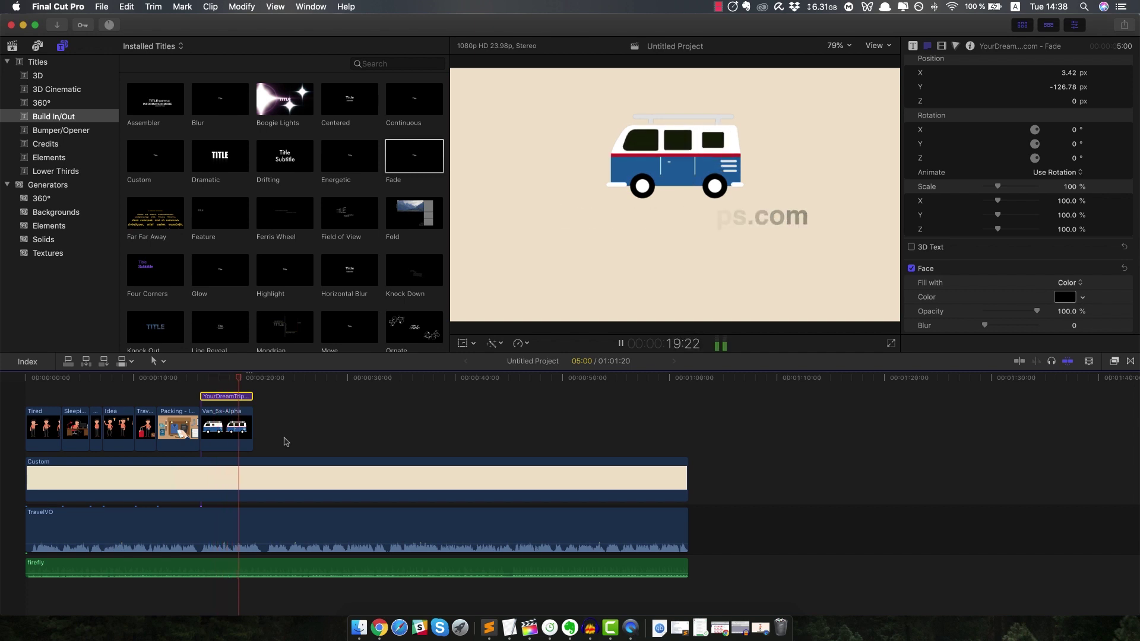
key("space")
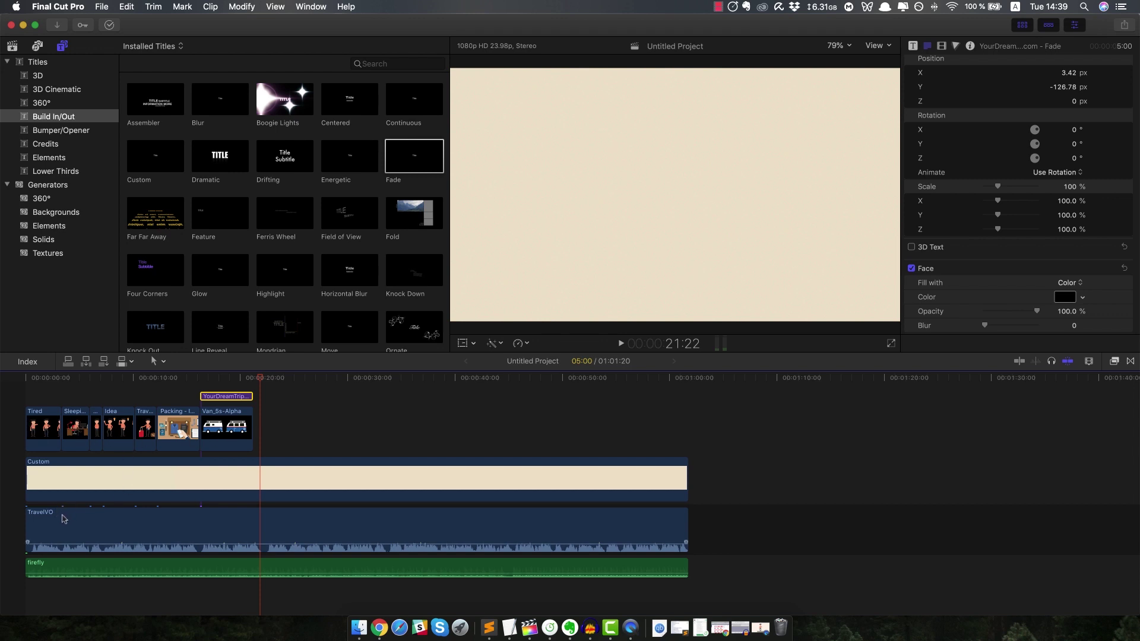
left_click(186, 484)
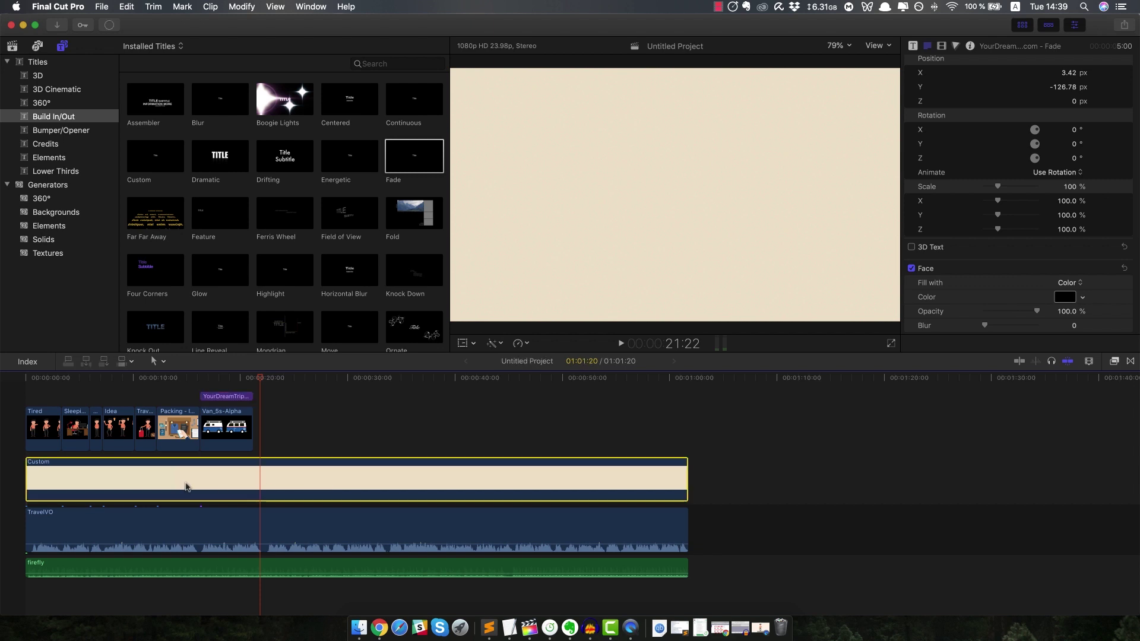
Clear the background selection and review the animated clips in reverse, from the van title to the Tired clip, parking the playhead at 4:19.
left_click(227, 380)
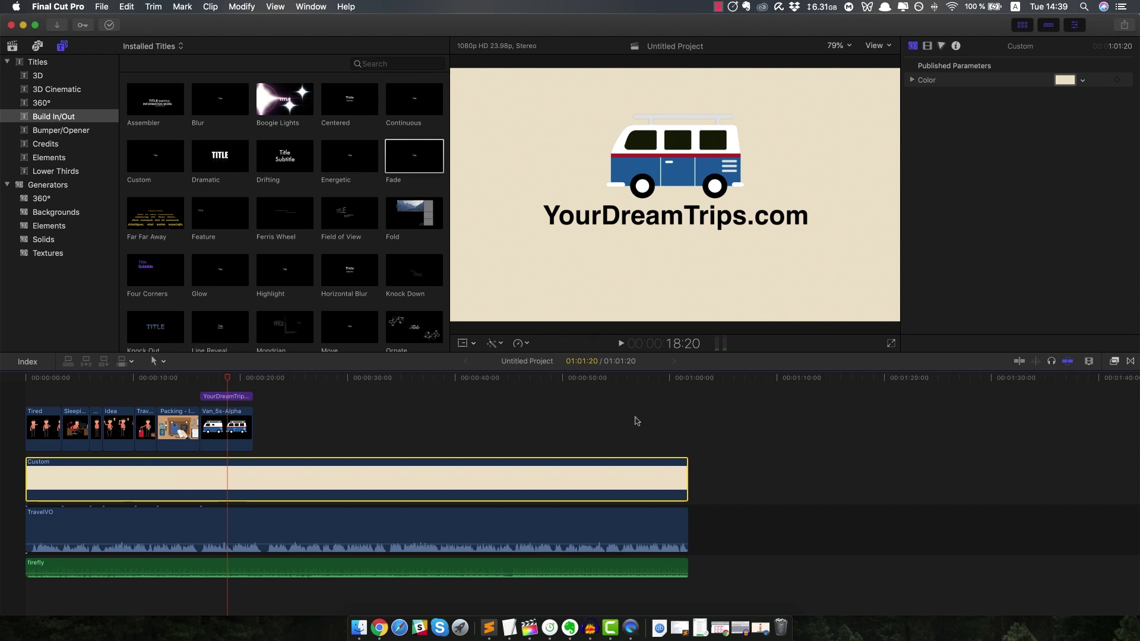
left_click(680, 418)
left_click(236, 380)
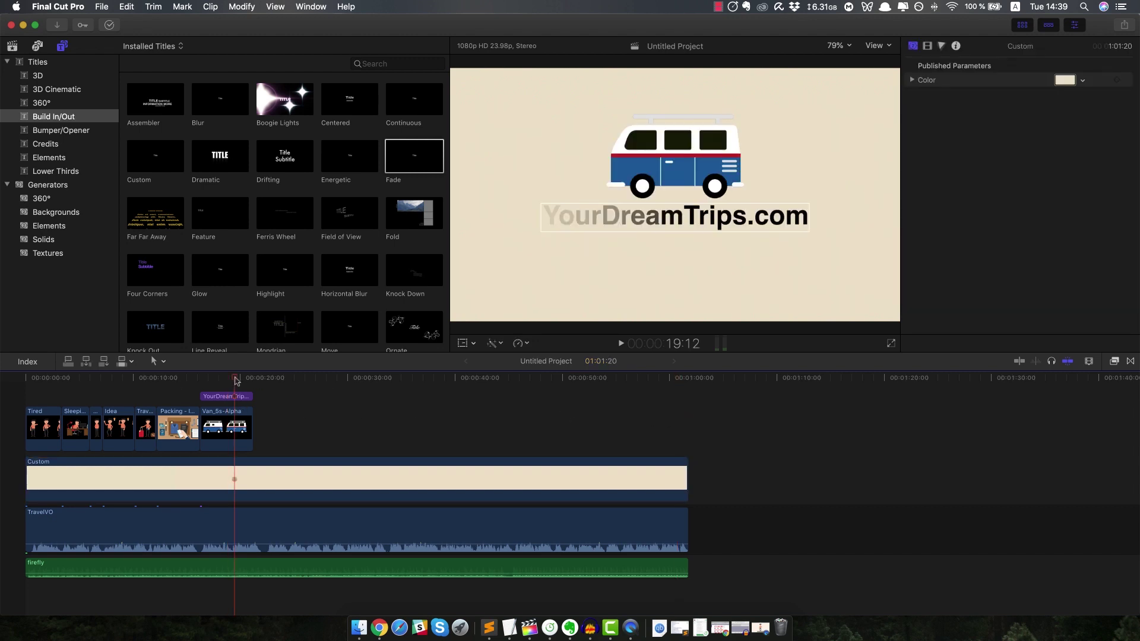
left_click(187, 381)
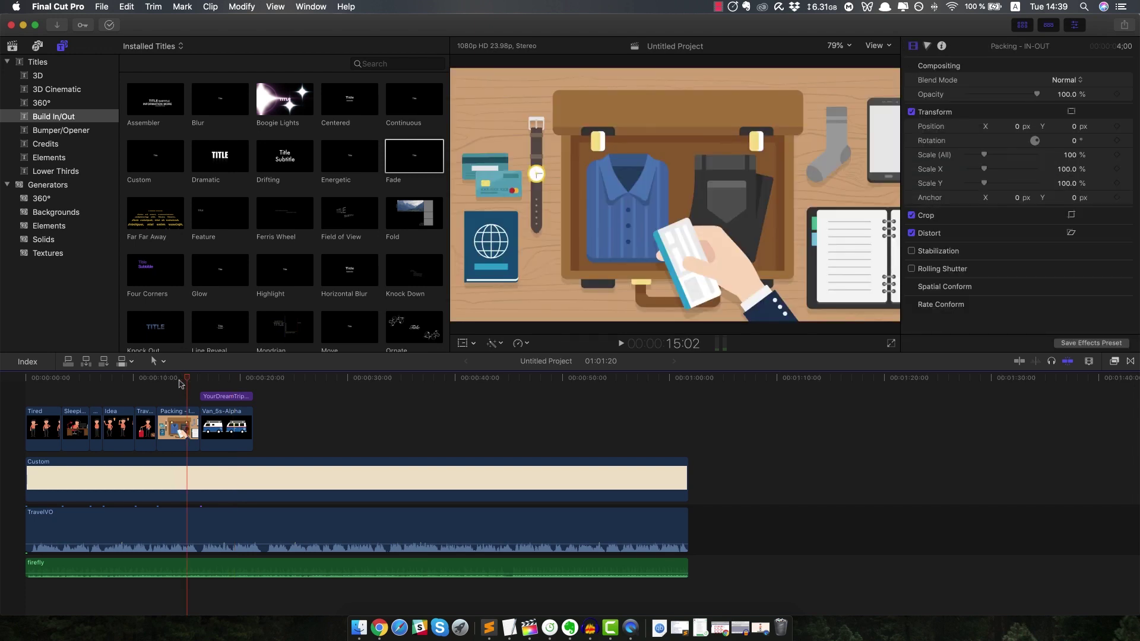
left_click(144, 380)
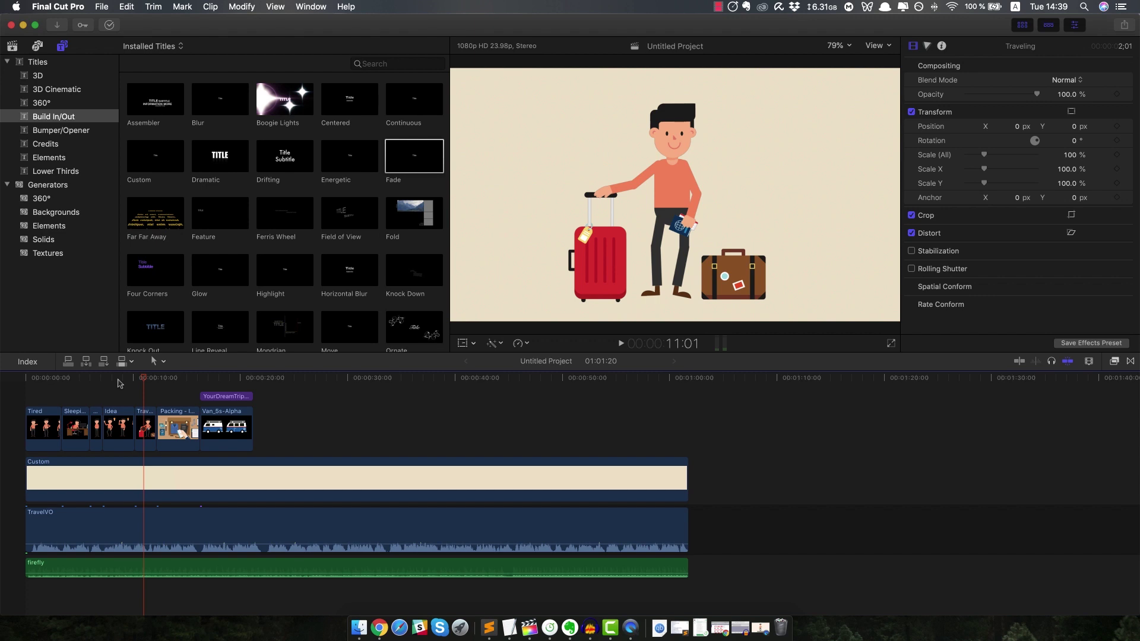
left_click(119, 382)
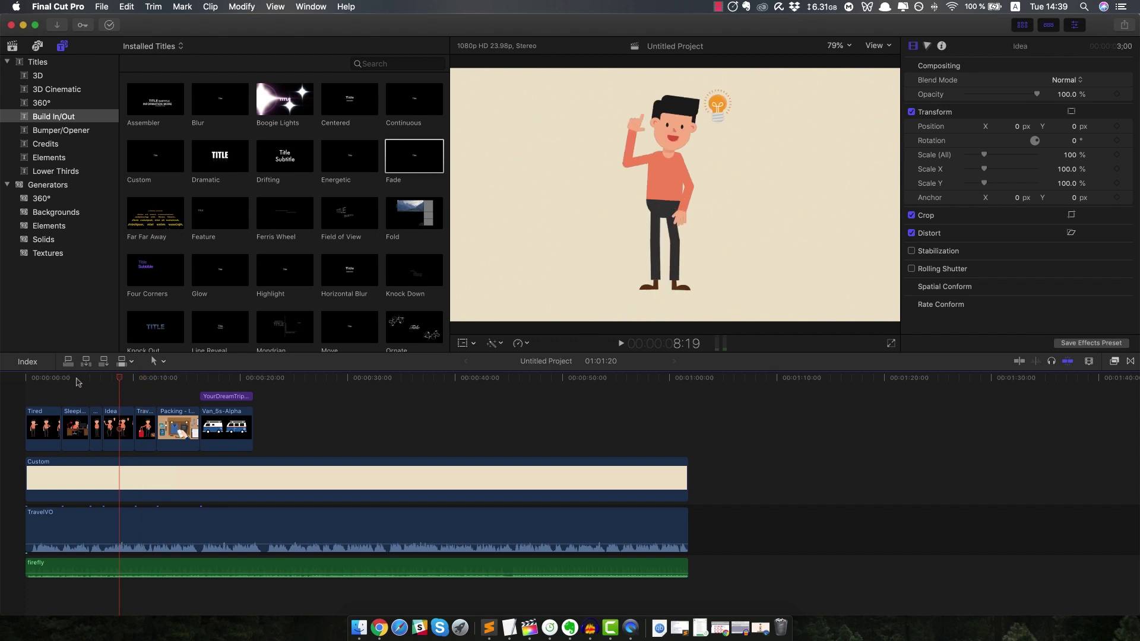
left_click(74, 382)
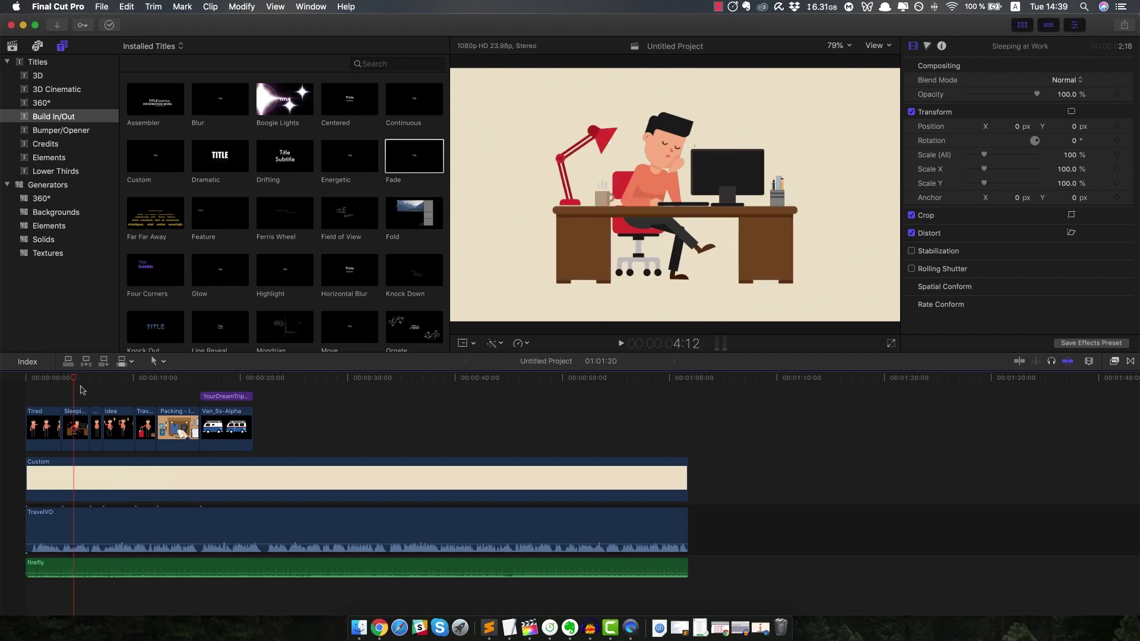
left_click(48, 381)
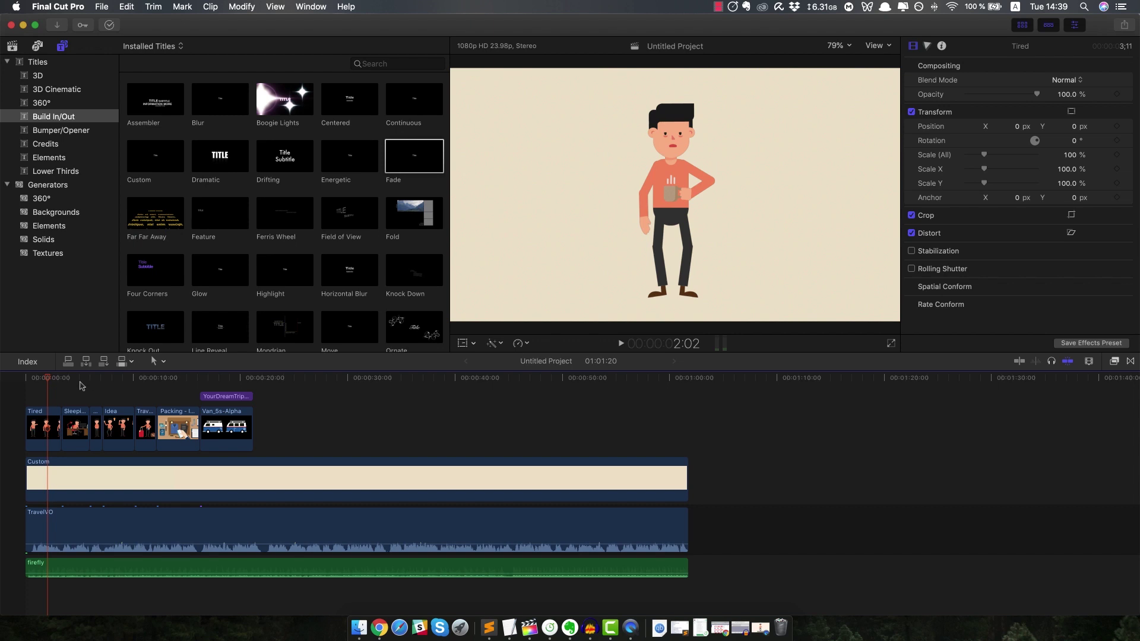
left_click(77, 382)
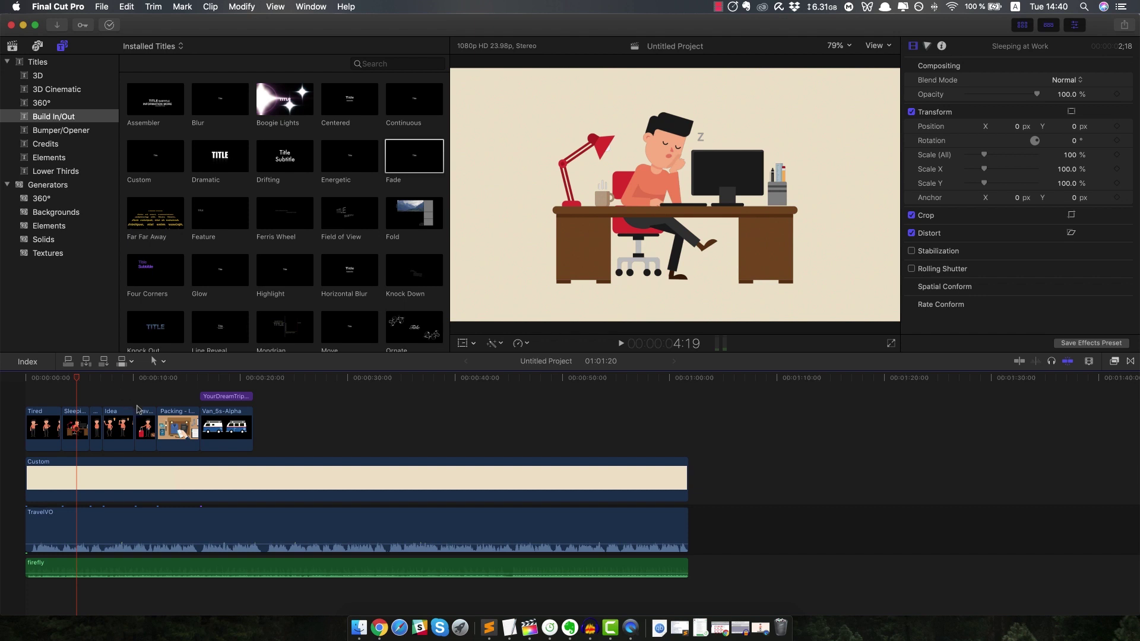
Switch to Chrome, dismiss the chat prompt on the VideoPlasty site and look through the Animation category's product listing.
left_click(381, 629)
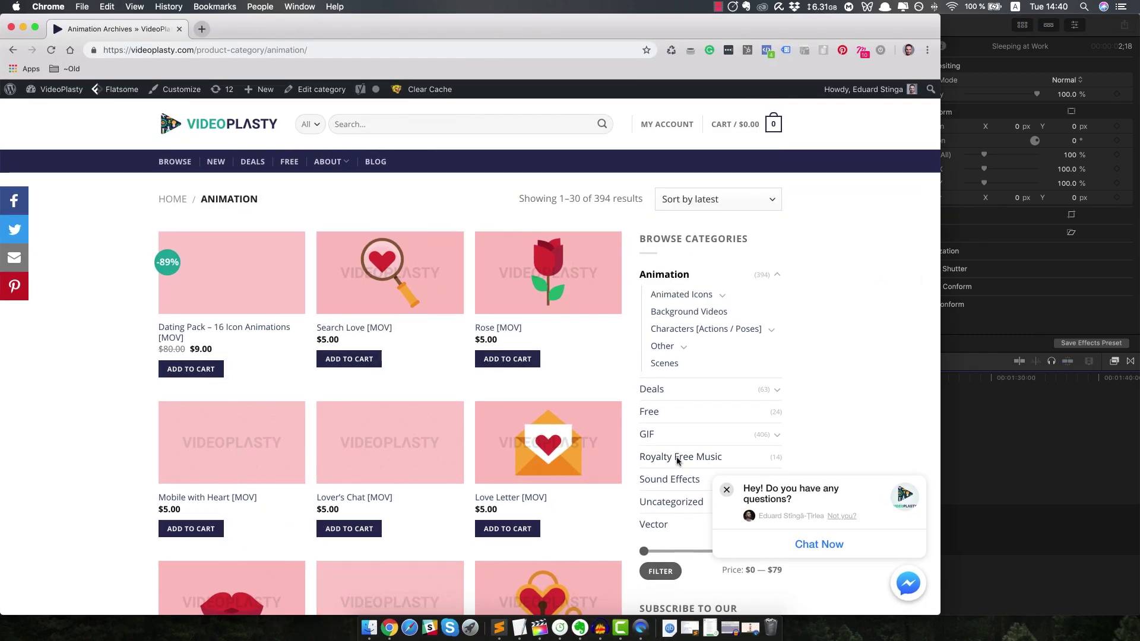
left_click(727, 490)
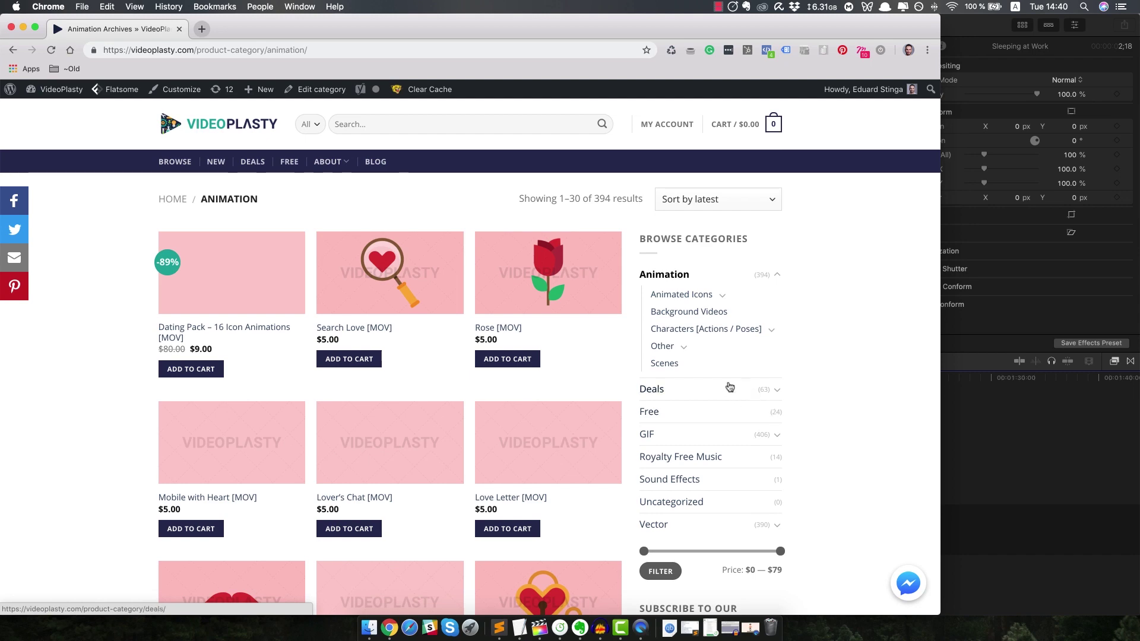
scroll(846, 366, "down", 1)
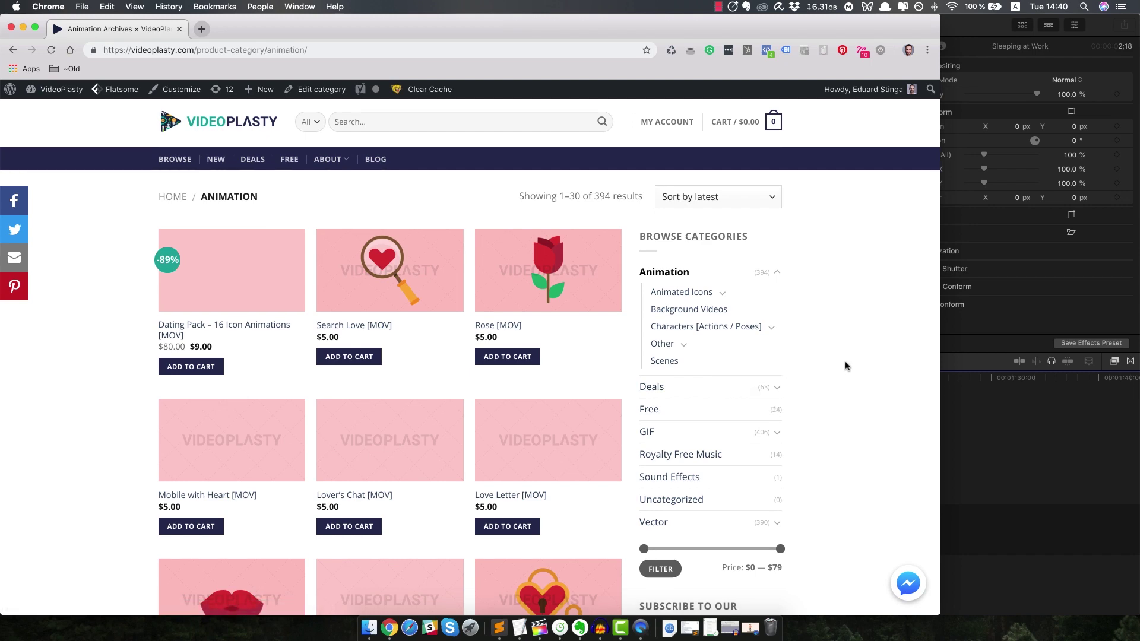
scroll(846, 366, "down", 10)
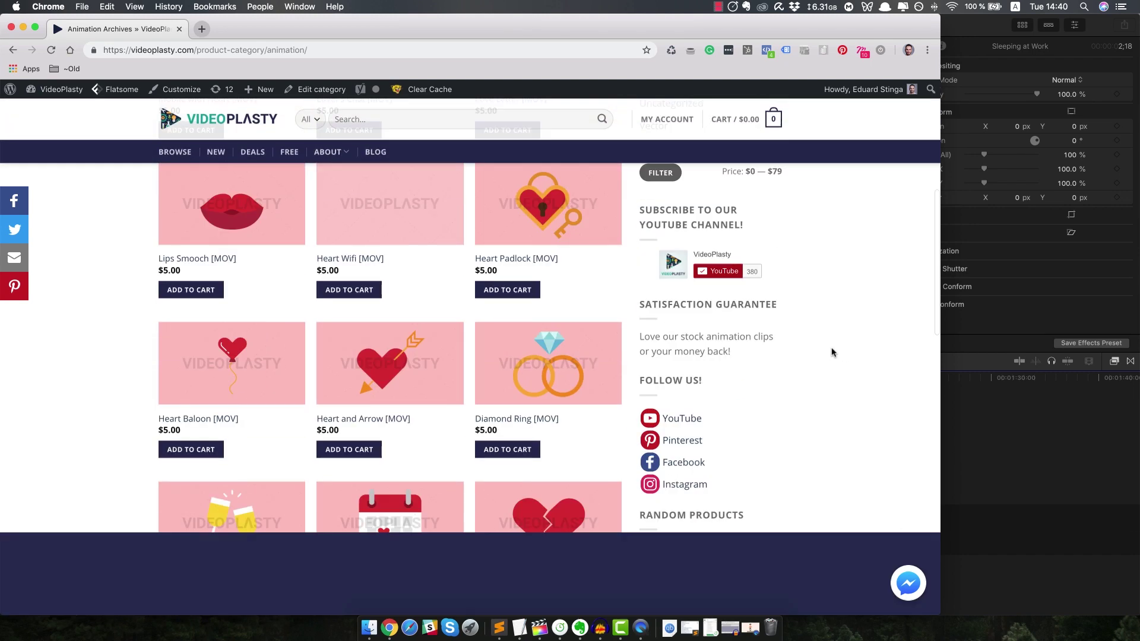
scroll(831, 353, "down", 10)
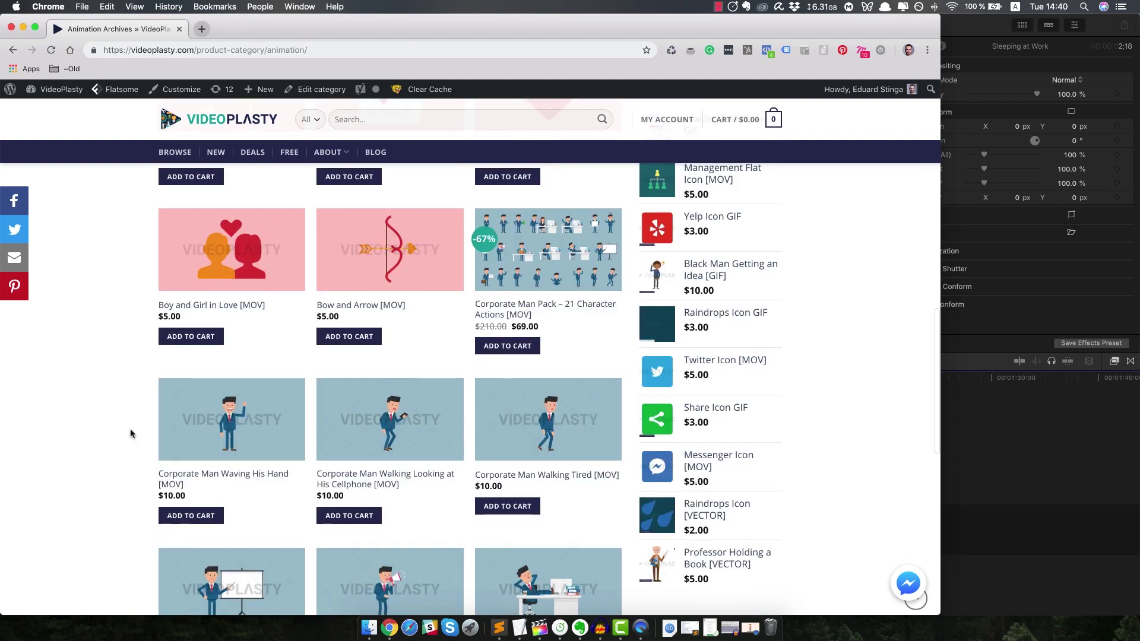
scroll(107, 423, "down", 10)
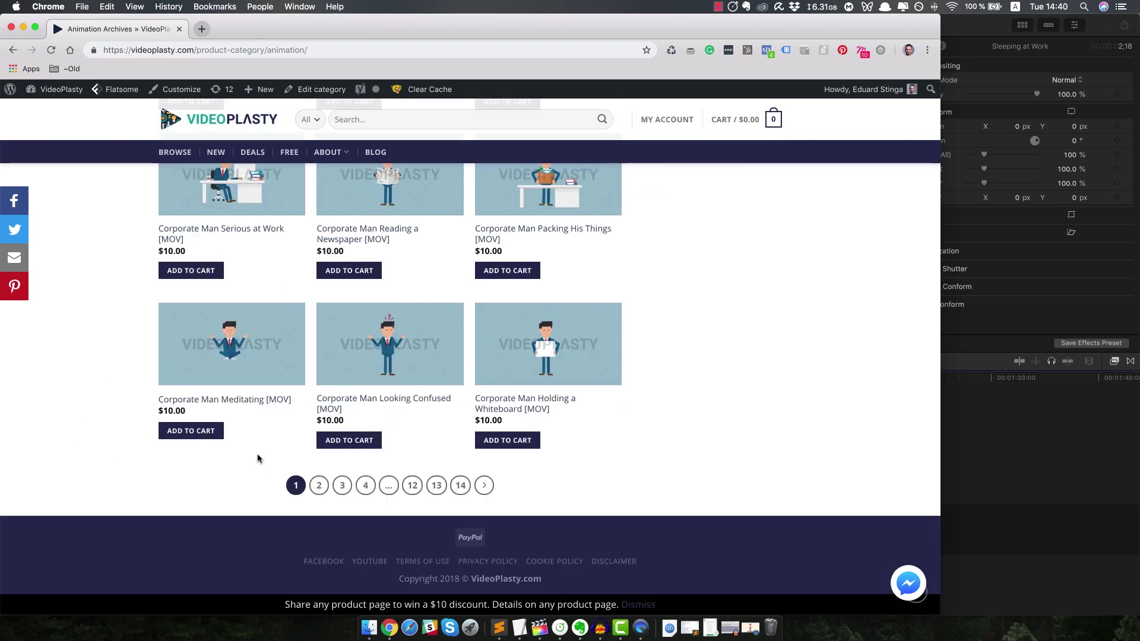
scroll(66, 303, "up", 10)
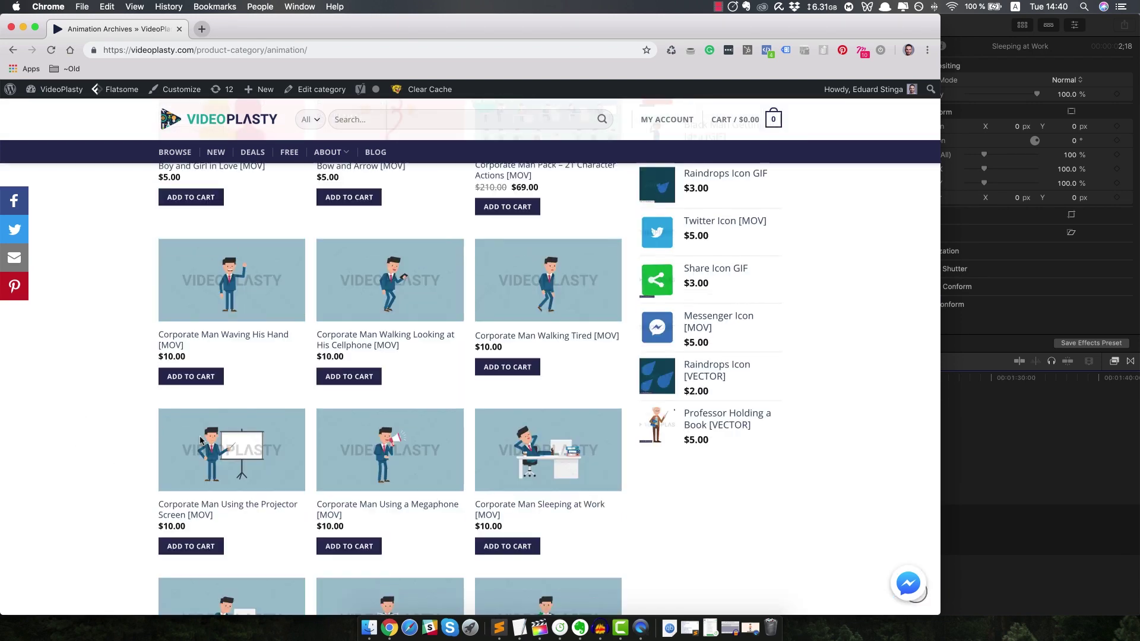
scroll(201, 439, "up", 15)
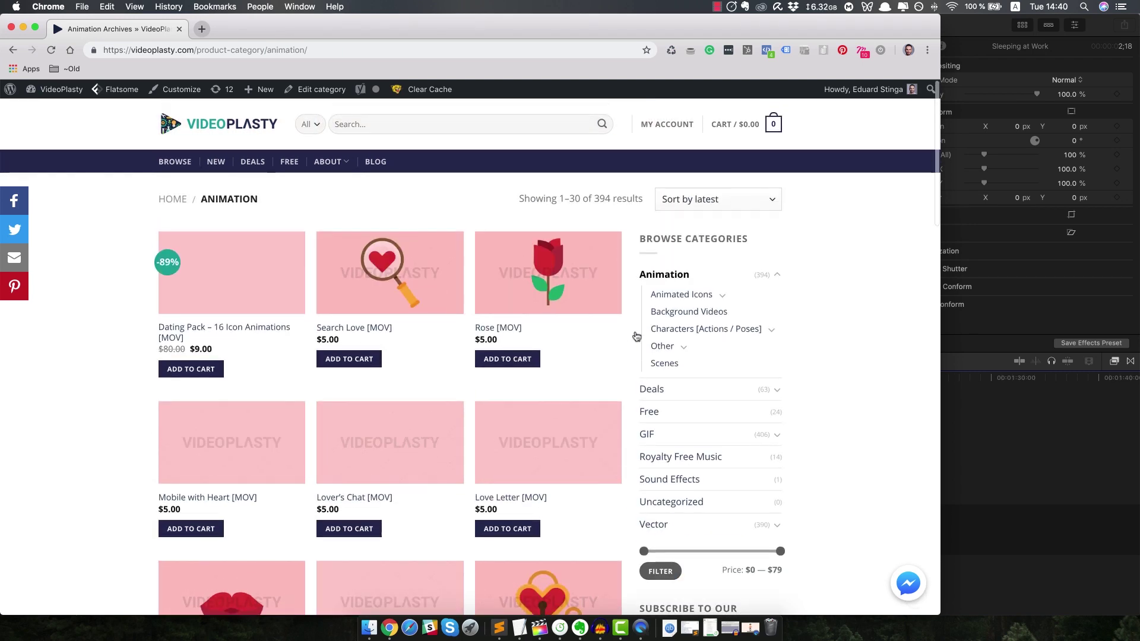
Open the Johnny [Black Guy] category under Characters [Actions / Poses], look through its animations, and close the page.
left_click(771, 330)
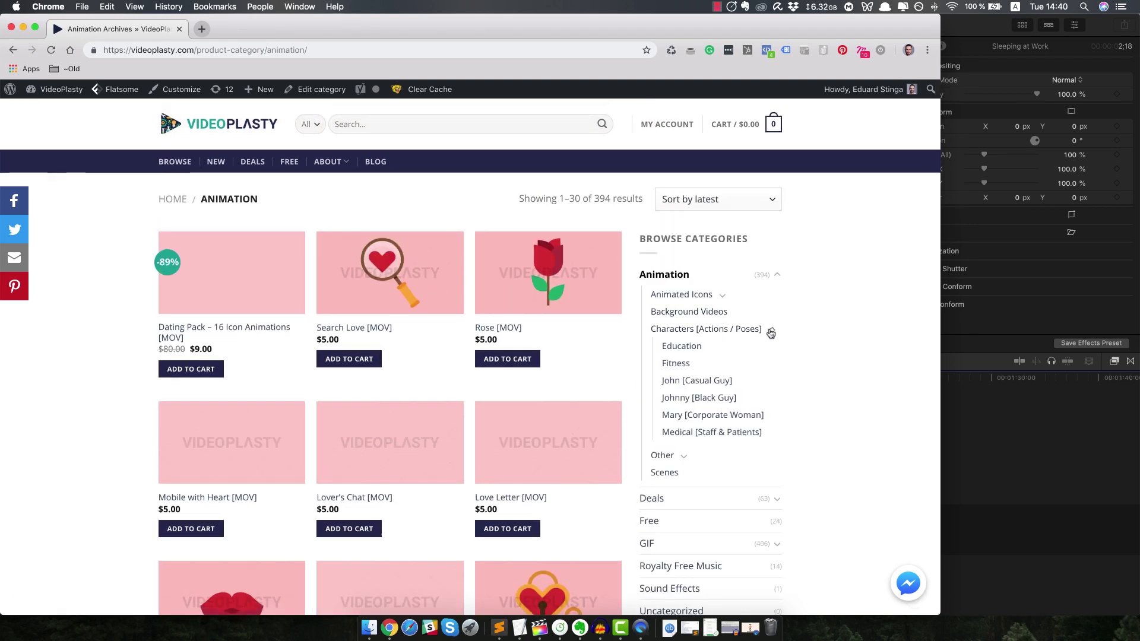
left_click(690, 400)
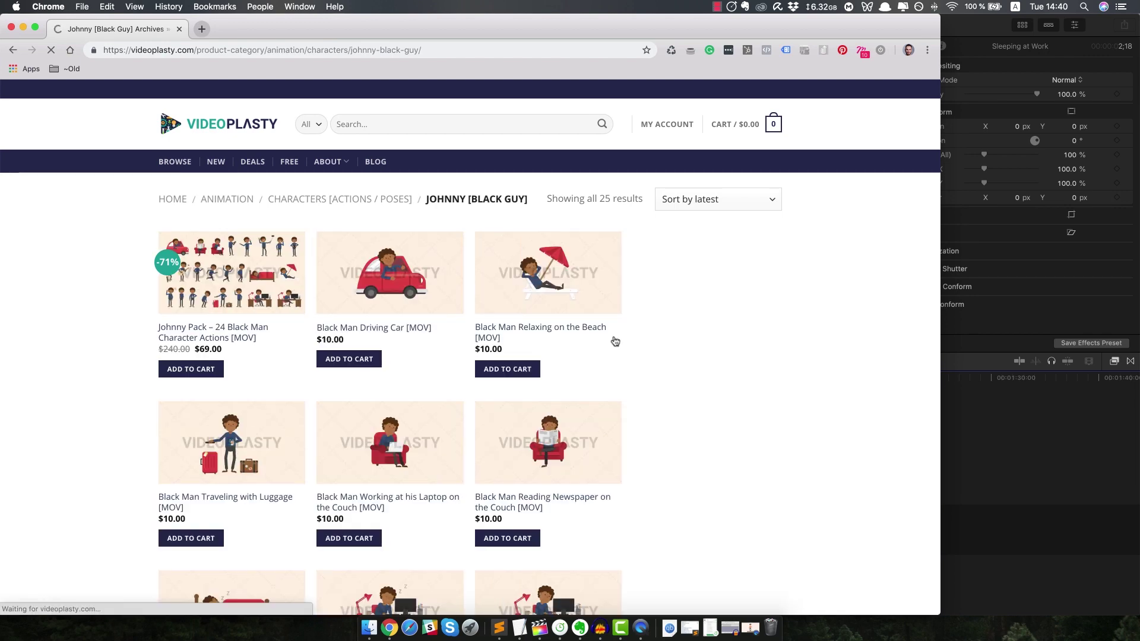
scroll(539, 351, "down", 3)
scroll(539, 351, "down", 10)
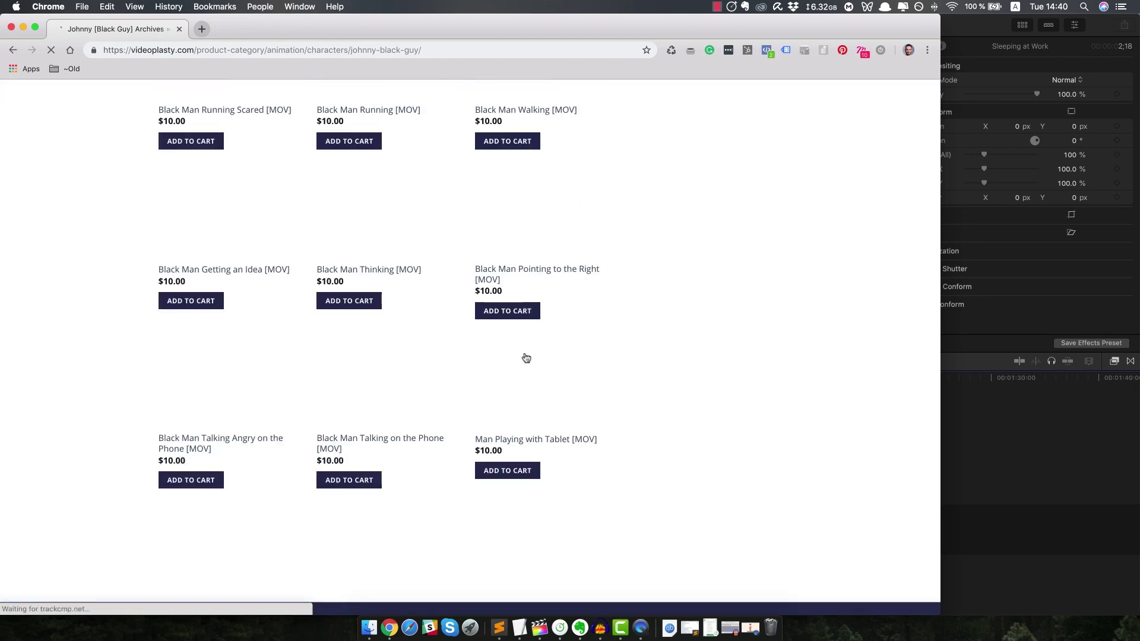
scroll(525, 359, "down", 5)
scroll(520, 361, "up", 10)
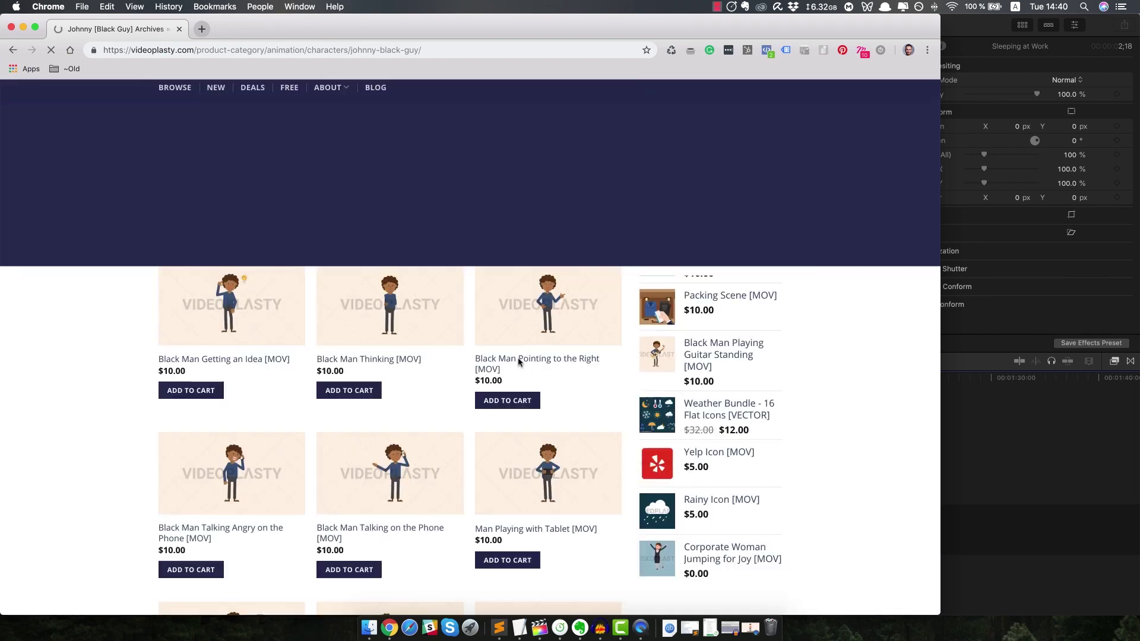
scroll(499, 371, "up", 5)
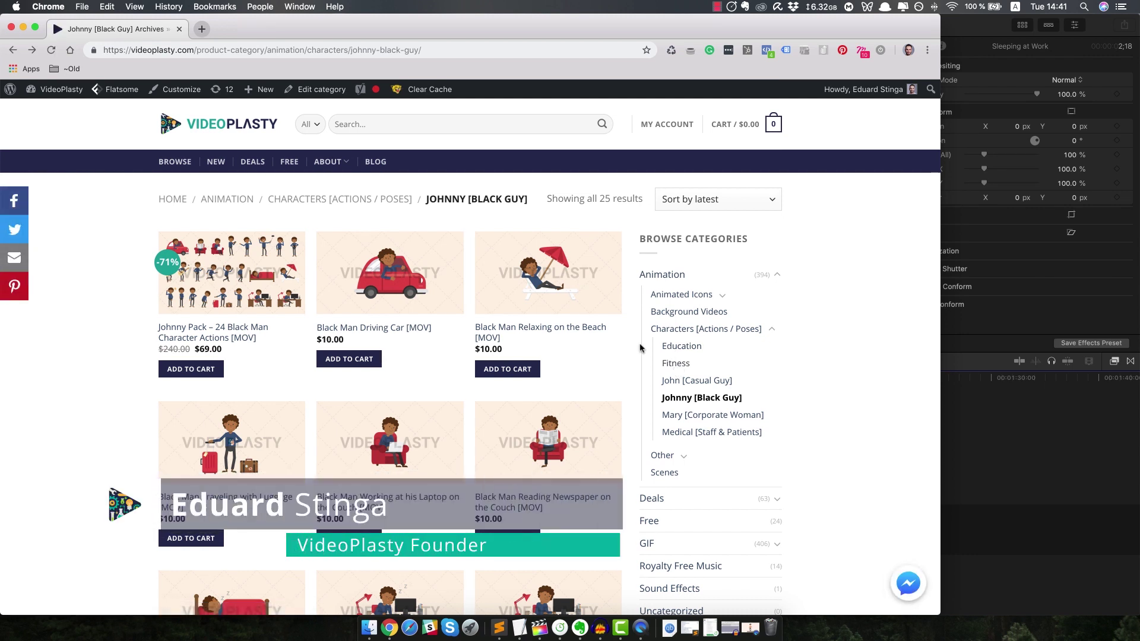
key("super+w")
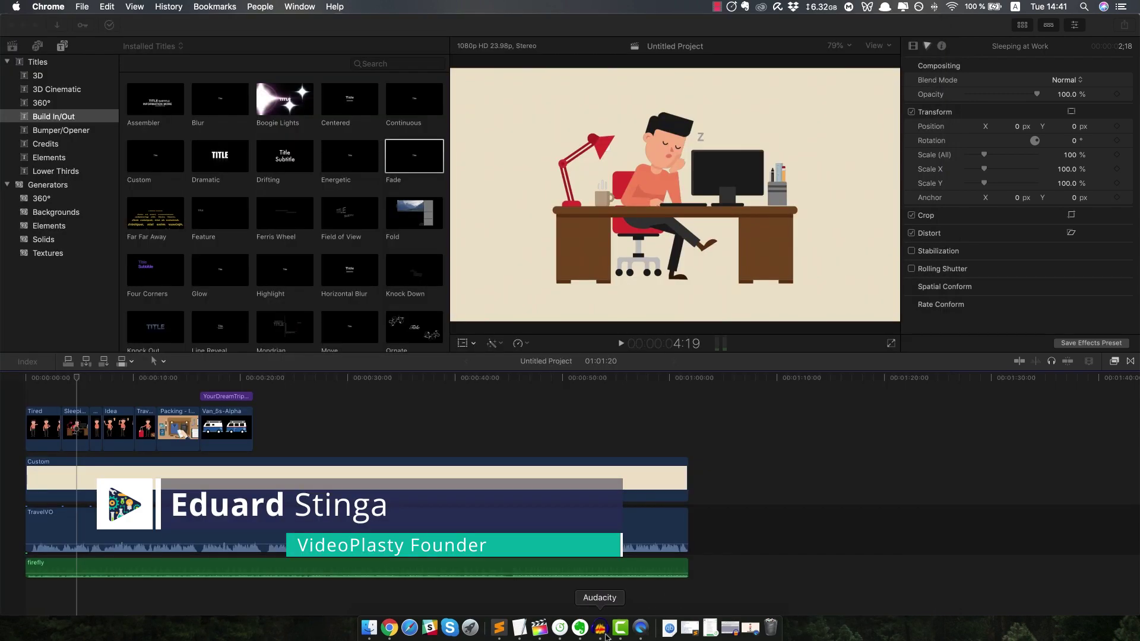